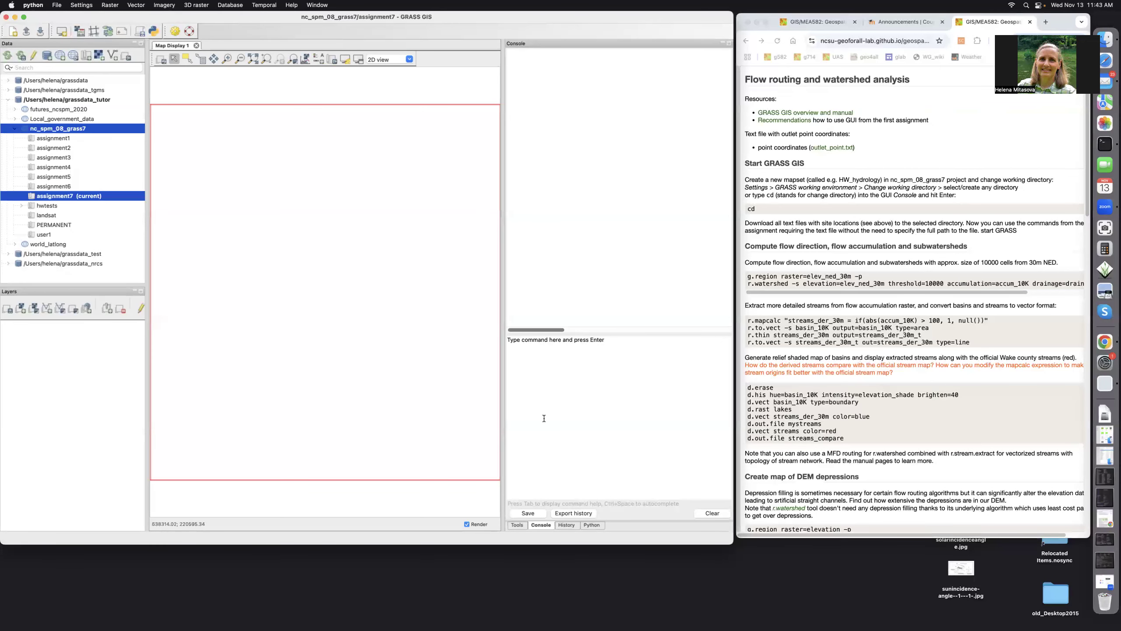
Run cd in the console and browse into the gis582_report folder.
click(508, 341)
text(cd)
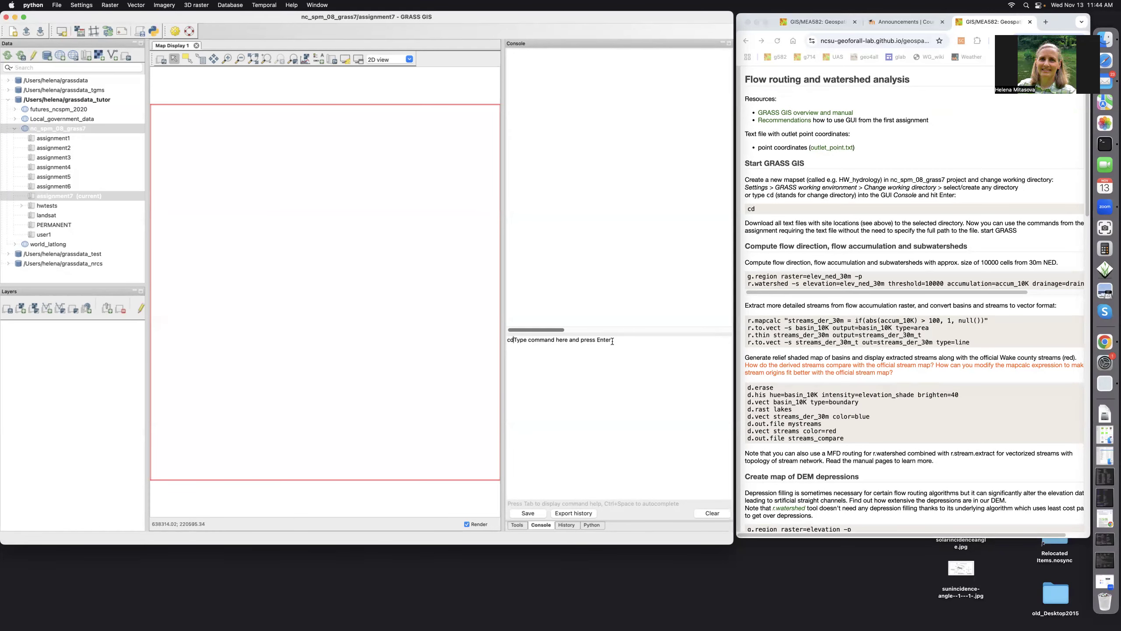
key(BackSpace)
key(BackSpace)
key(BackSpace)
key(BackSpace)
key(BackSpace)
key(BackSpace)
key(BackSpace)
key(BackSpace)
key(BackSpace)
key(BackSpace)
key(BackSpace)
key(BackSpace)
key(BackSpace)
key(BackSpace)
key(BackSpace)
key(BackSpace)
key(BackSpace)
key(BackSpace)
key(BackSpace)
key(BackSpace)
key(BackSpace)
key(BackSpace)
key(BackSpace)
key(BackSpace)
key(BackSpace)
key(BackSpace)
key(BackSpace)
key(Return)
click(379, 136)
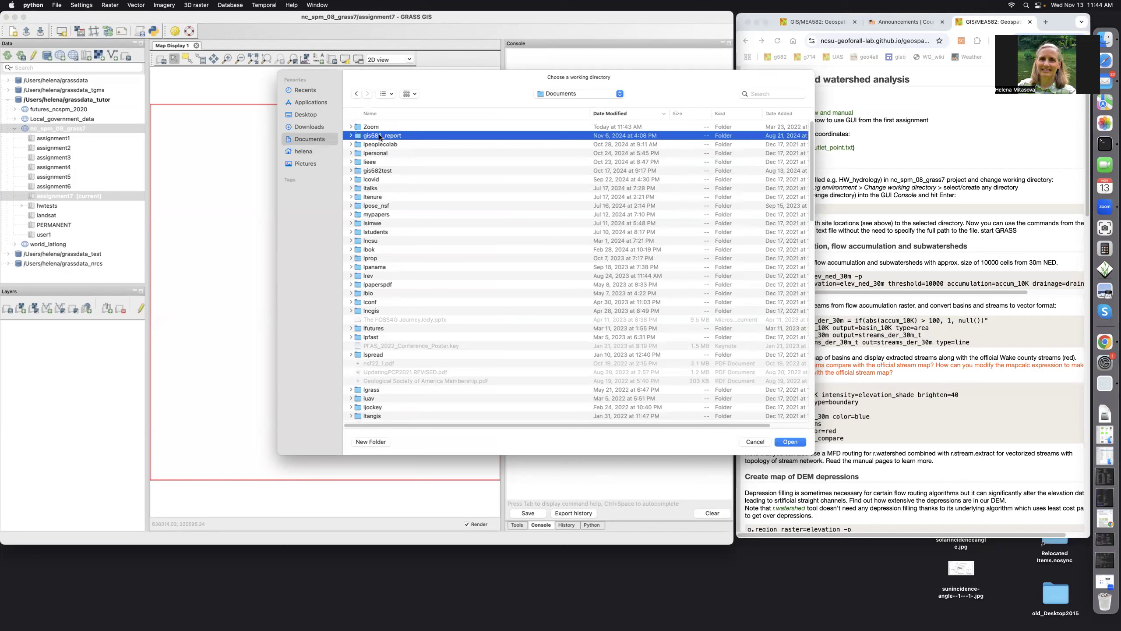
double_click(380, 136)
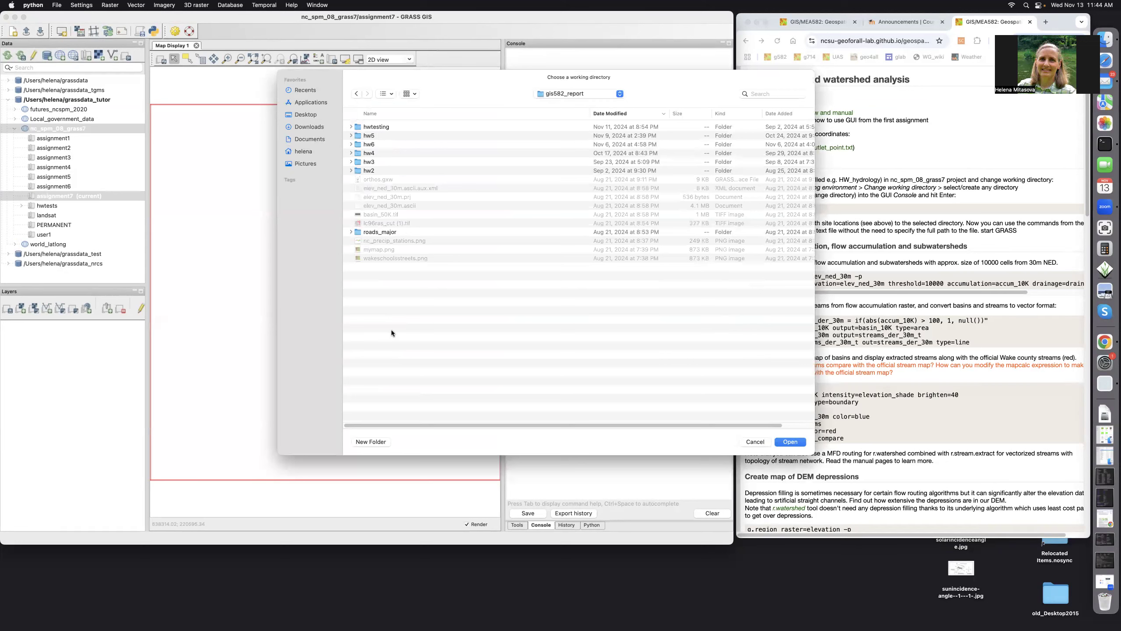
Create a new hw7 folder there and set it as the working directory.
click(367, 115)
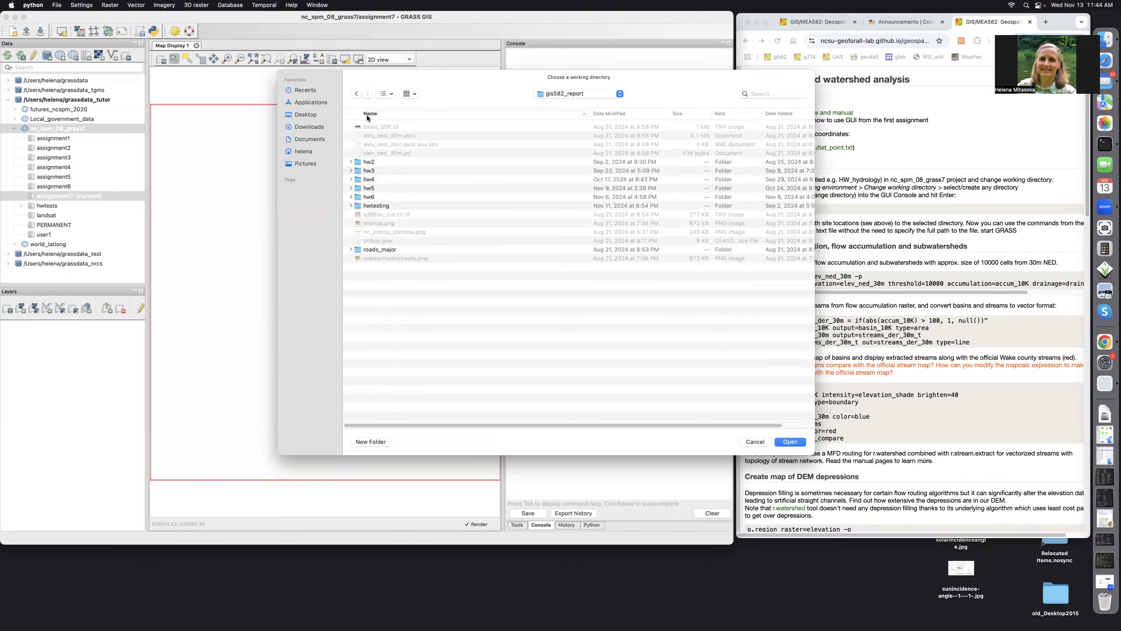
click(376, 443)
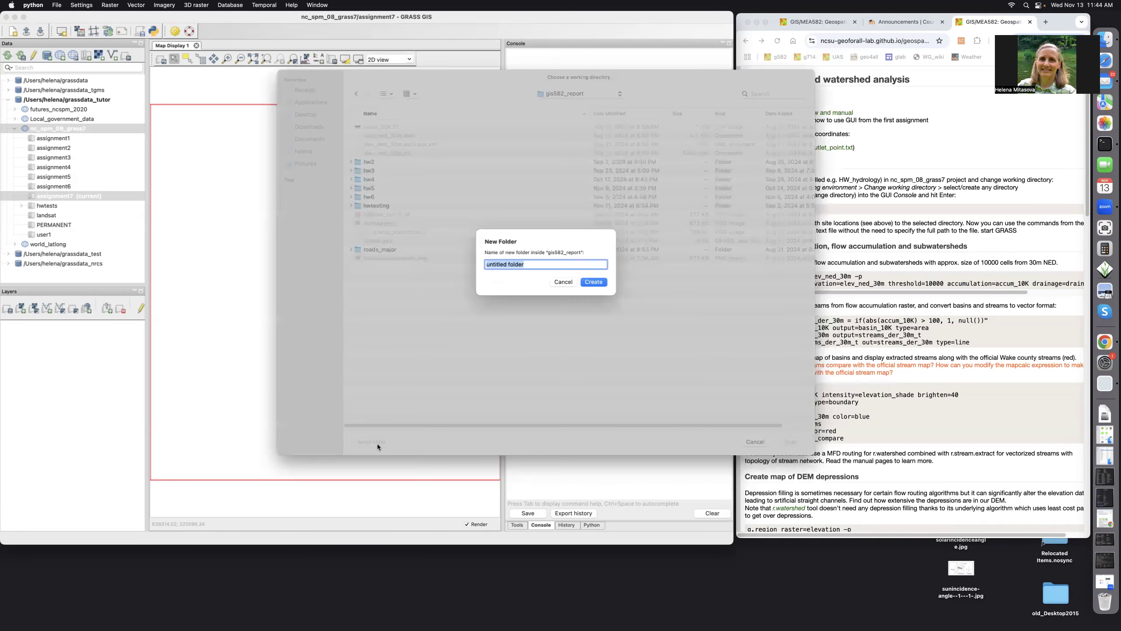
key(BackSpace)
text(hw)
click(592, 283)
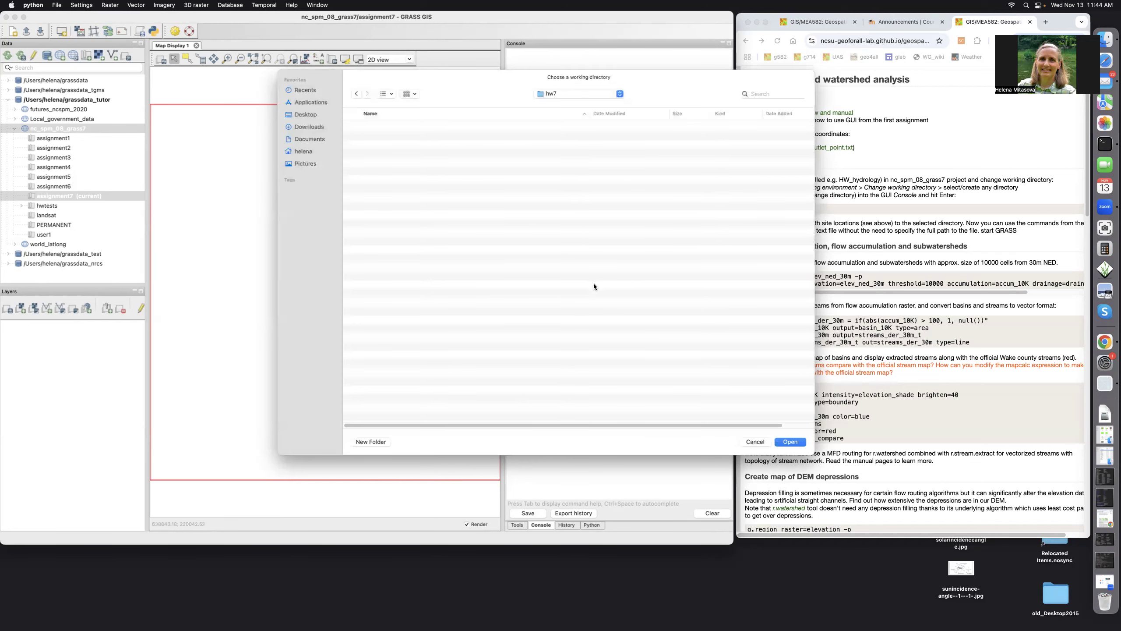
click(790, 441)
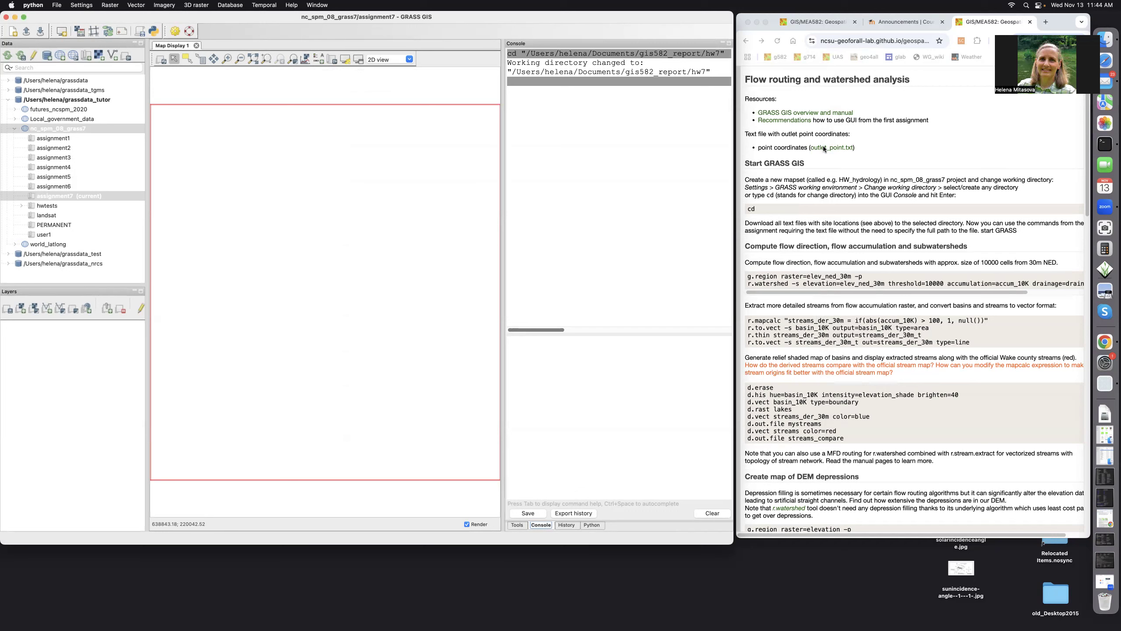
Save the linked outlet_point.txt file into the gis582_report/hw7 folder.
right_click(823, 148)
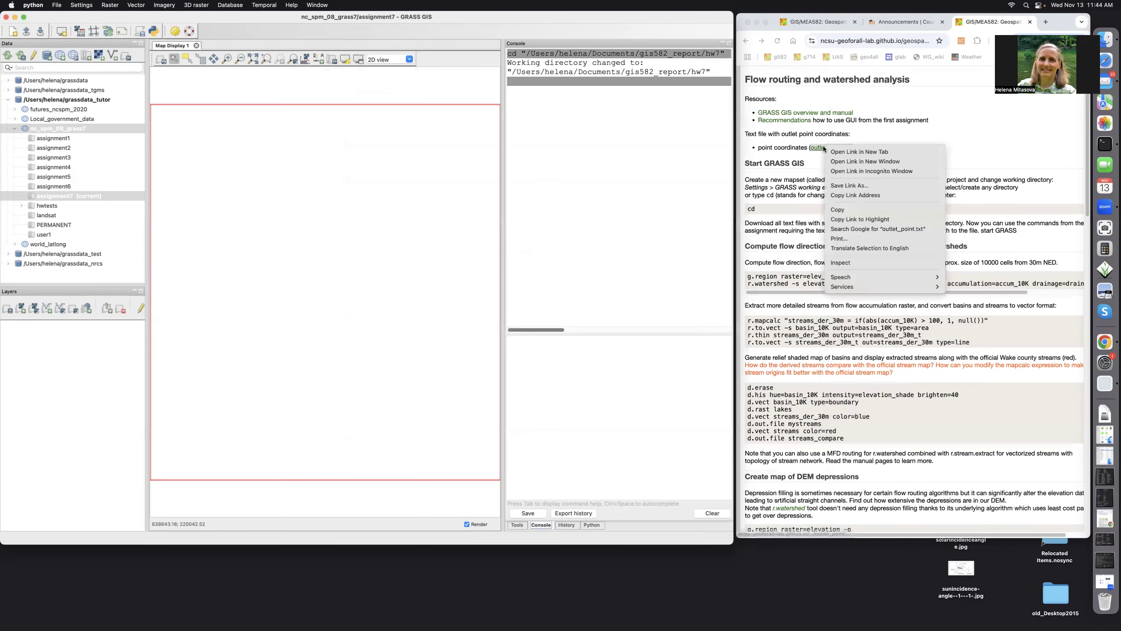
click(847, 185)
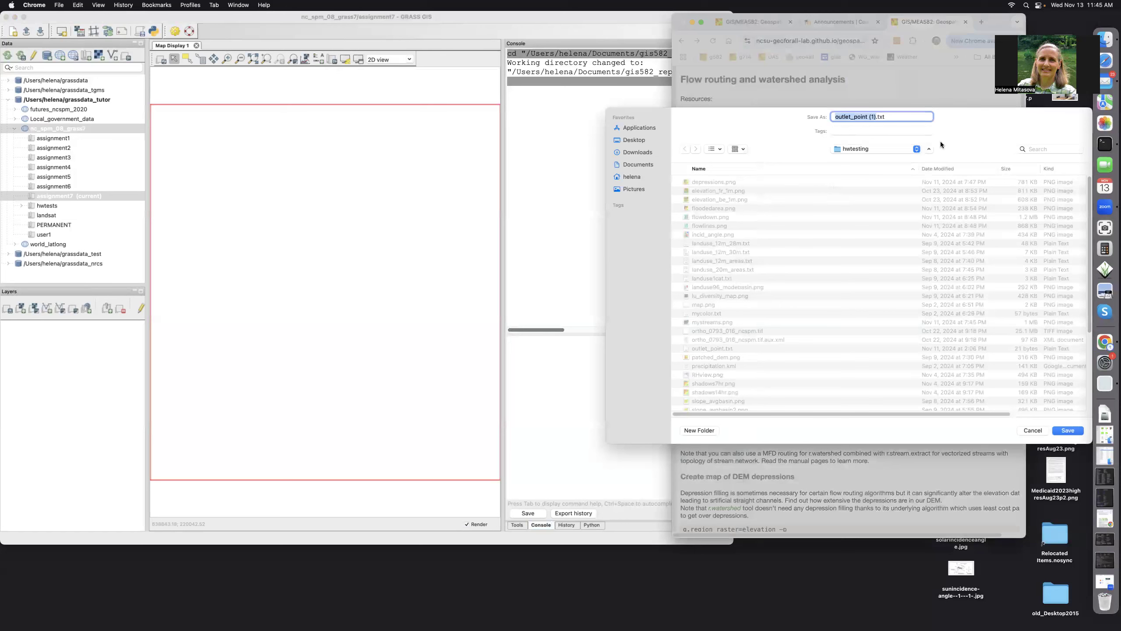
click(915, 150)
click(864, 160)
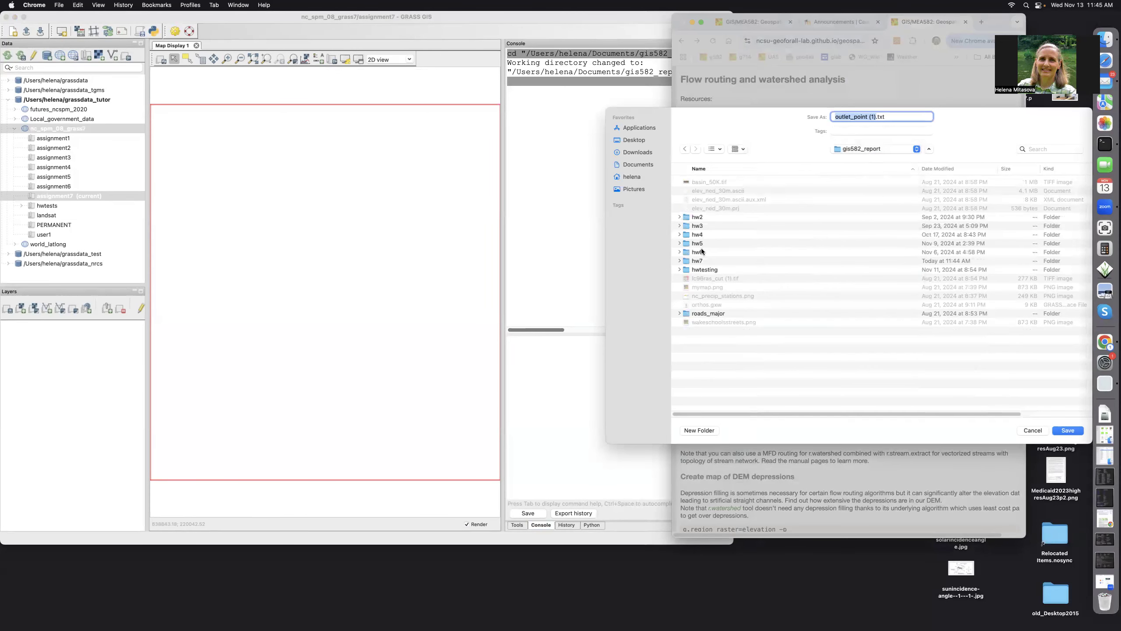
click(702, 263)
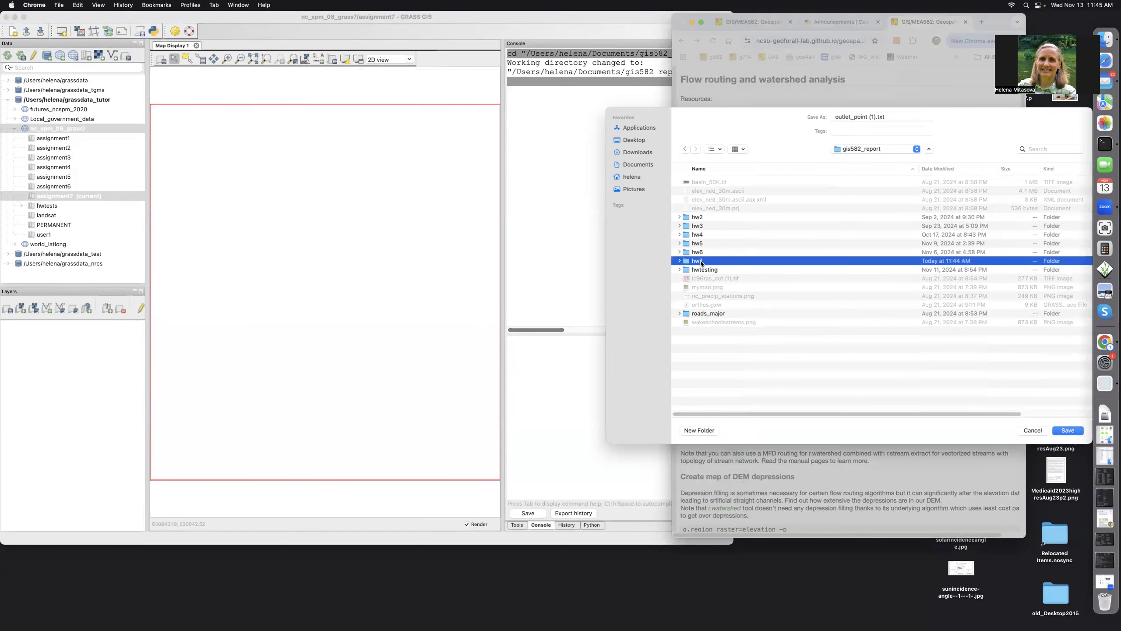
click(1069, 431)
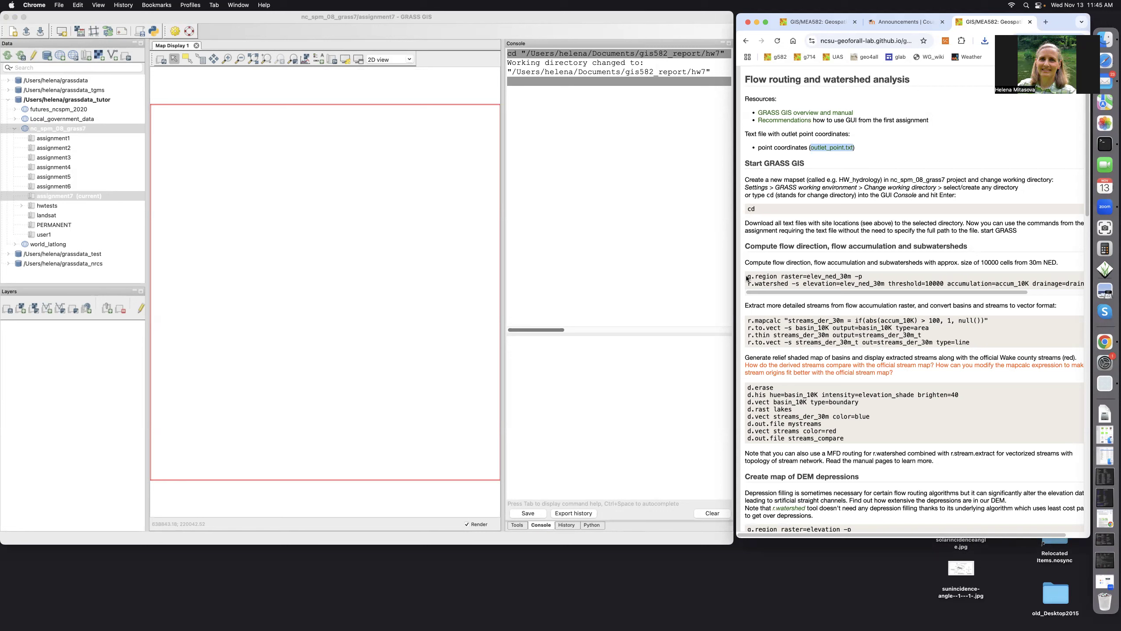
Copy the g.region and r.watershed lines into the GRASS console and run g.region for elev_ned_30m.
click(746, 278)
drag(746, 278, 1089, 286)
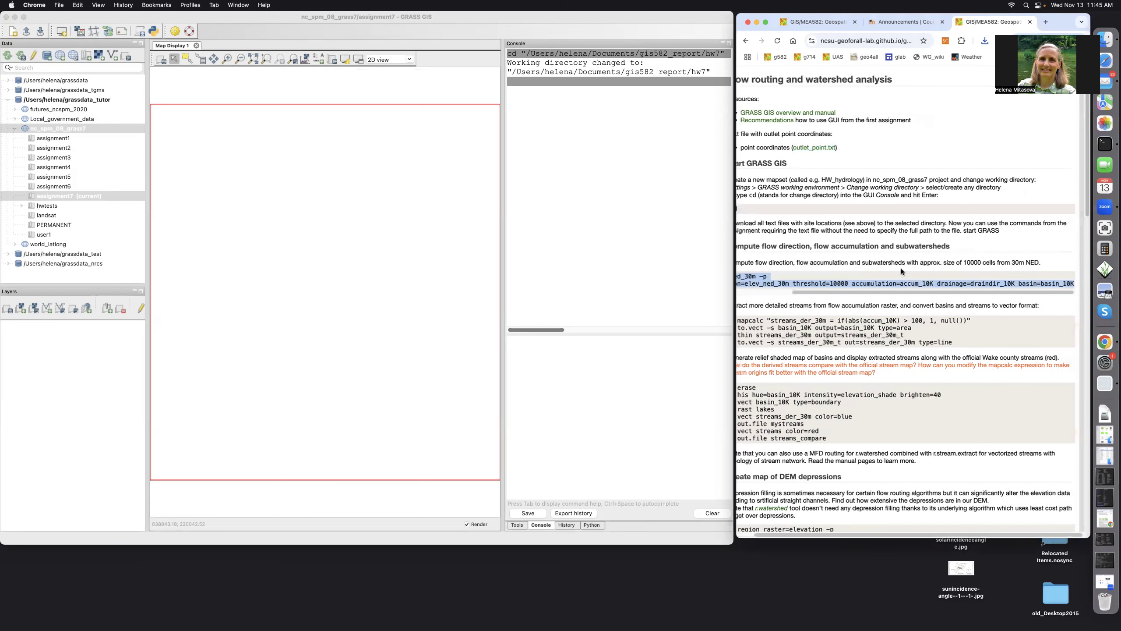
right_click(895, 275)
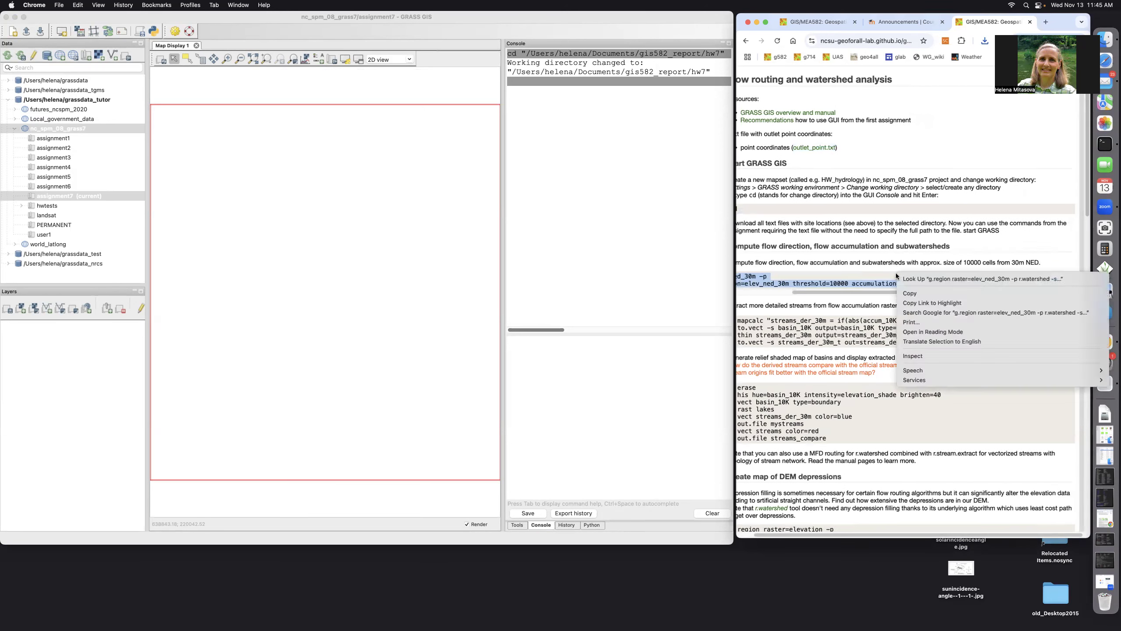
click(910, 293)
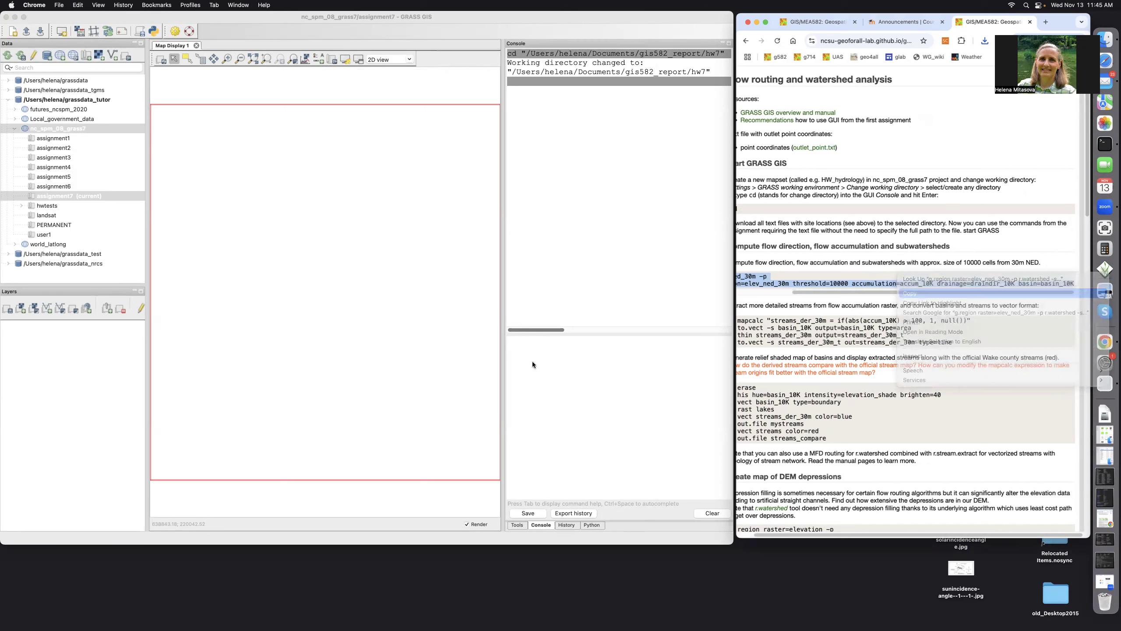
click(521, 352)
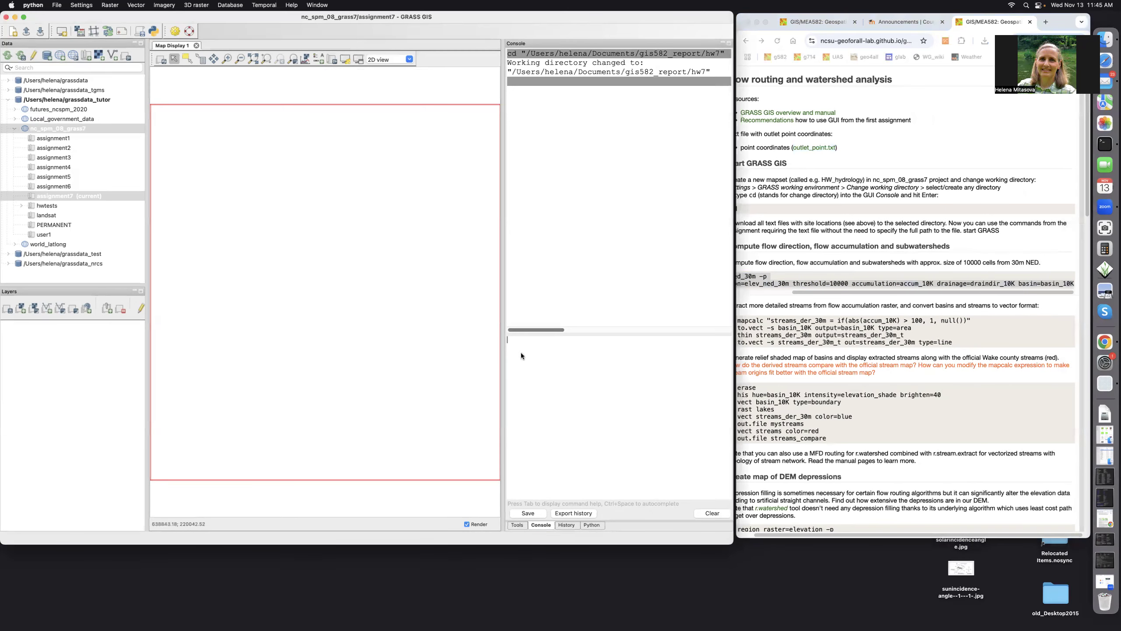
right_click(520, 352)
click(528, 401)
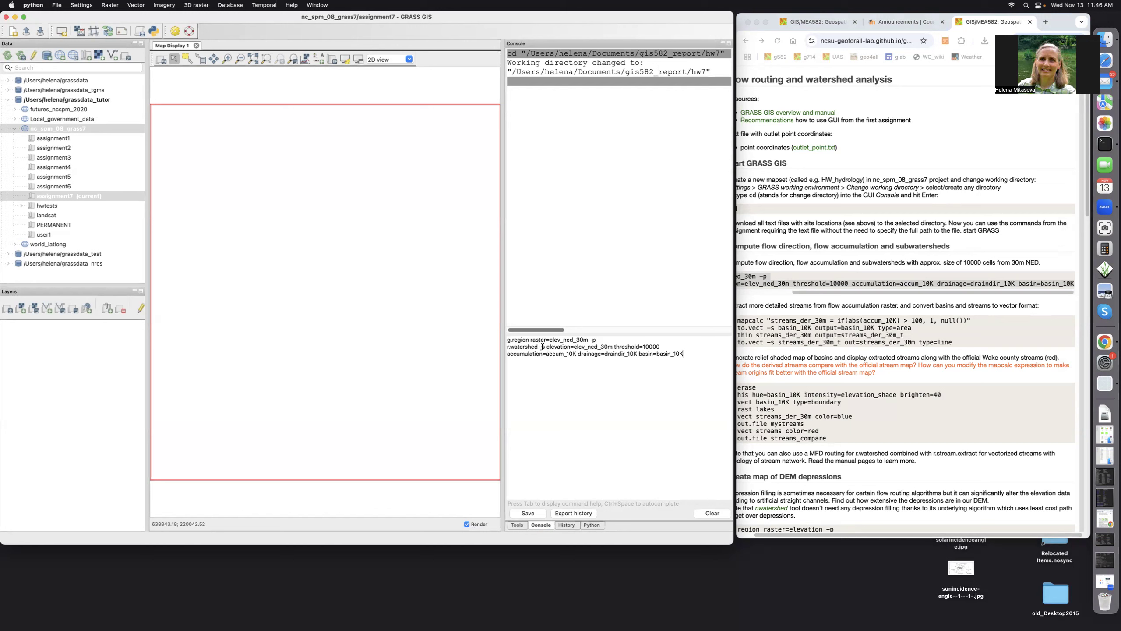
key(Return)
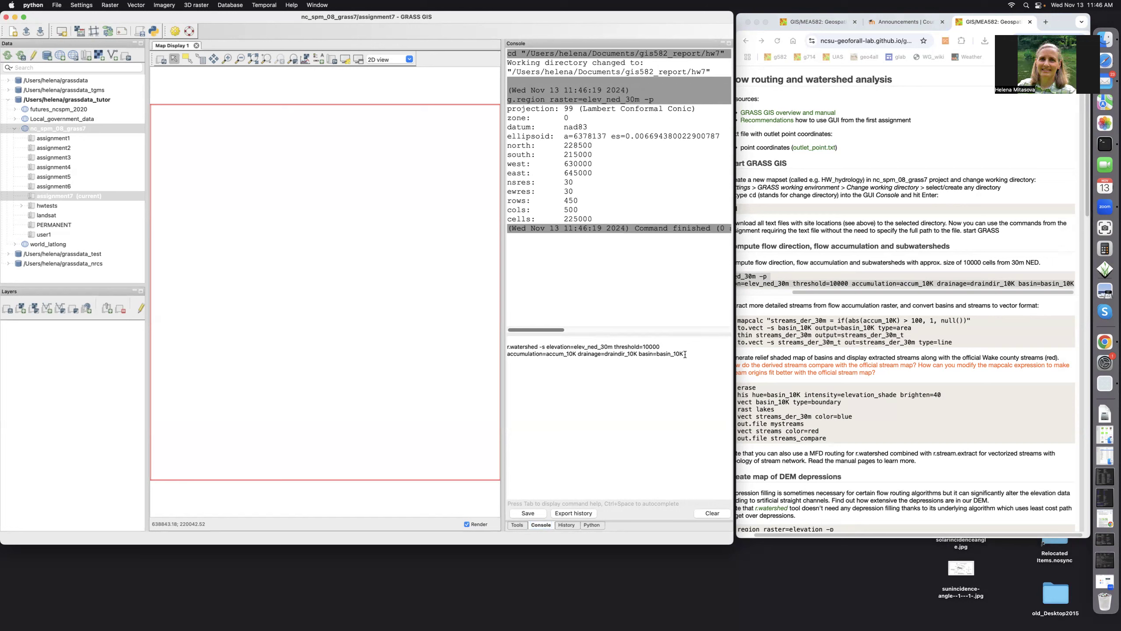
Run r.watershed, zoom to the new maps, and hide the basin_10K layer.
key(Return)
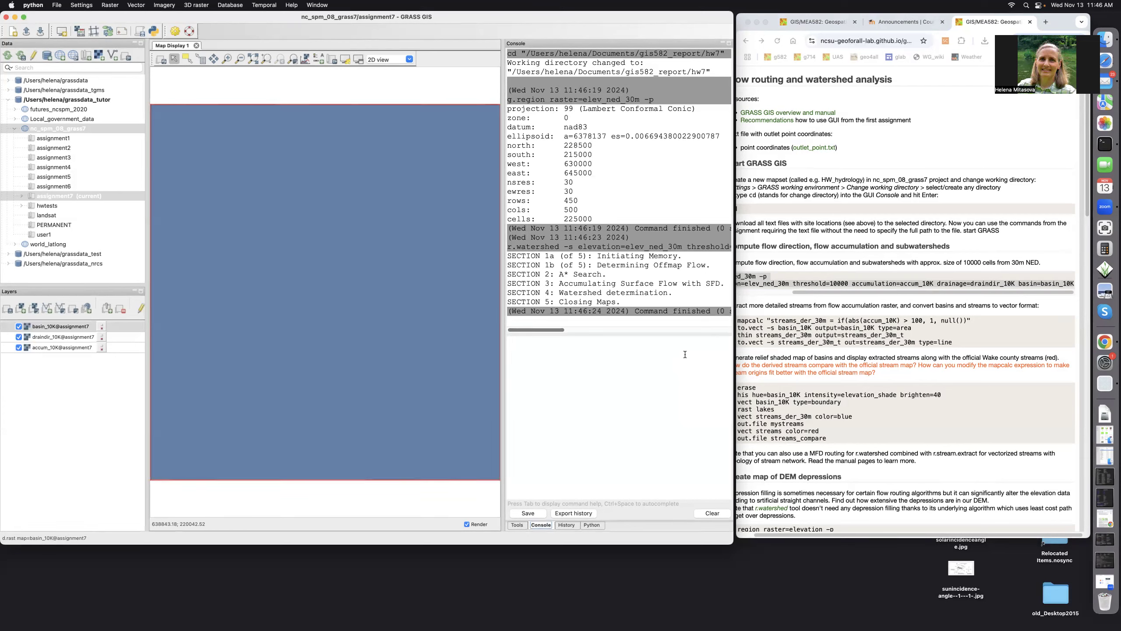
click(266, 58)
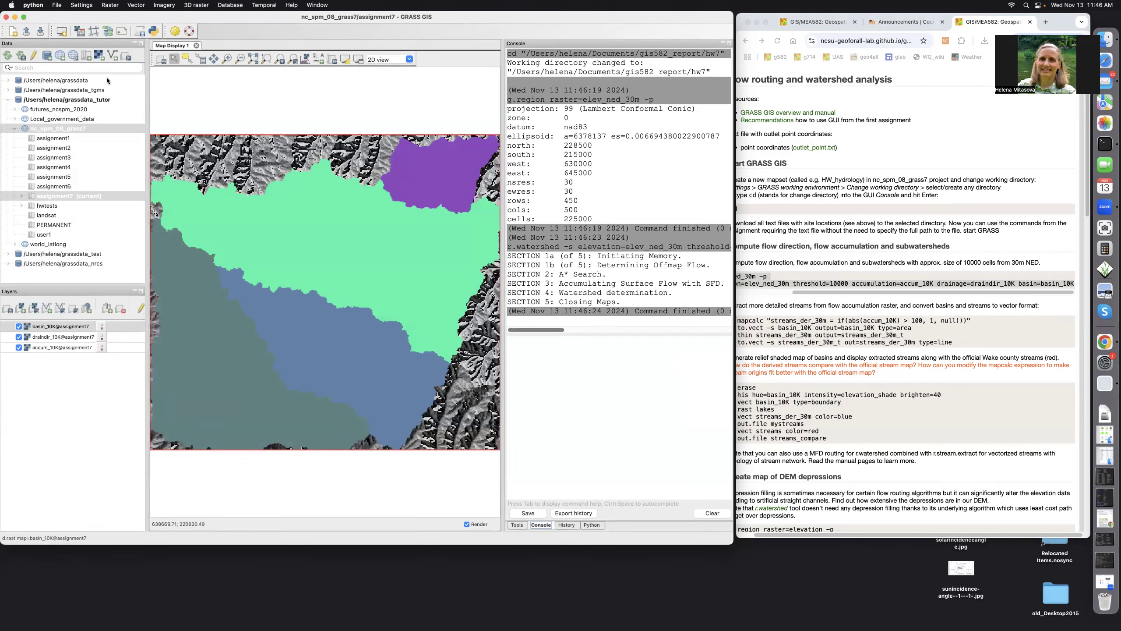
click(18, 326)
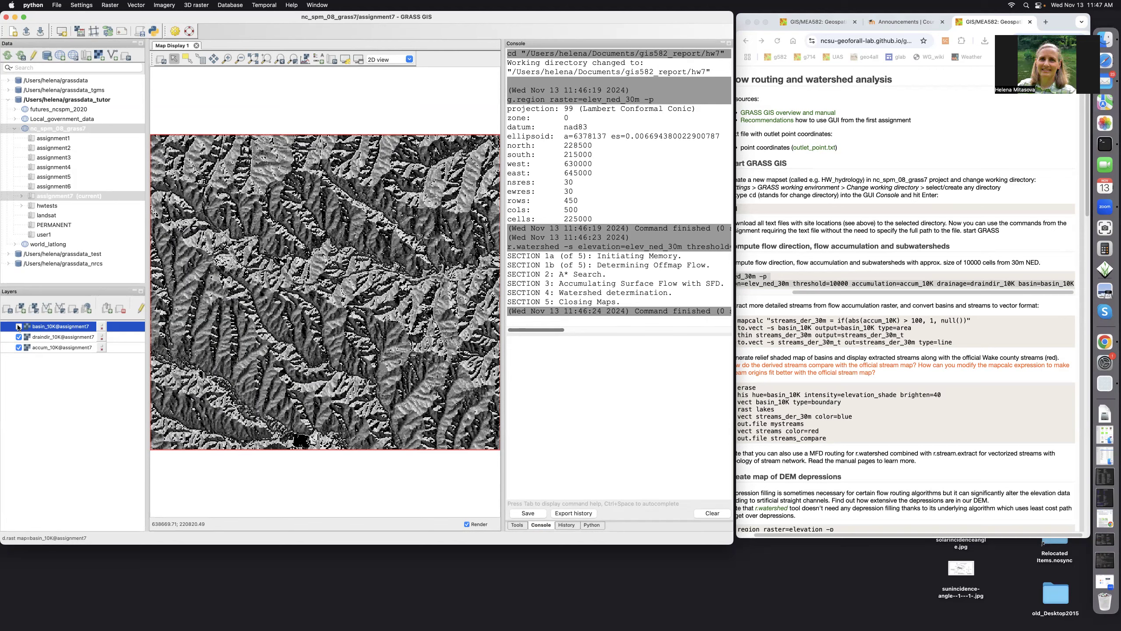
Hide draindir_10K so only accum_10K shows, then scroll the tutorial's code block back left.
click(18, 327)
click(18, 337)
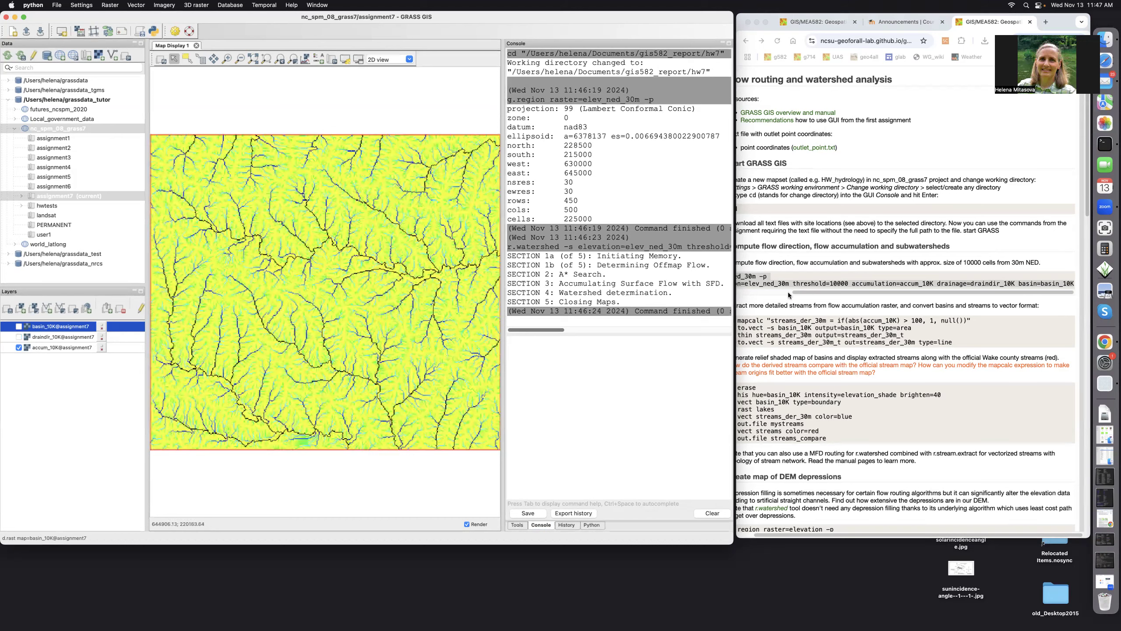
click(809, 292)
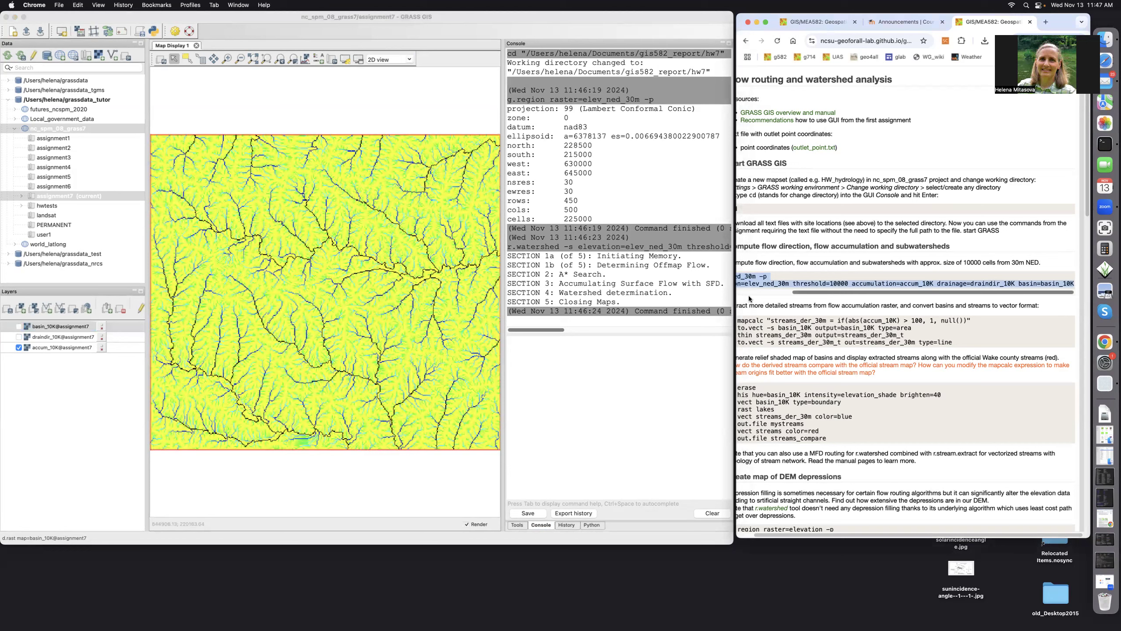
drag(809, 291, 748, 297)
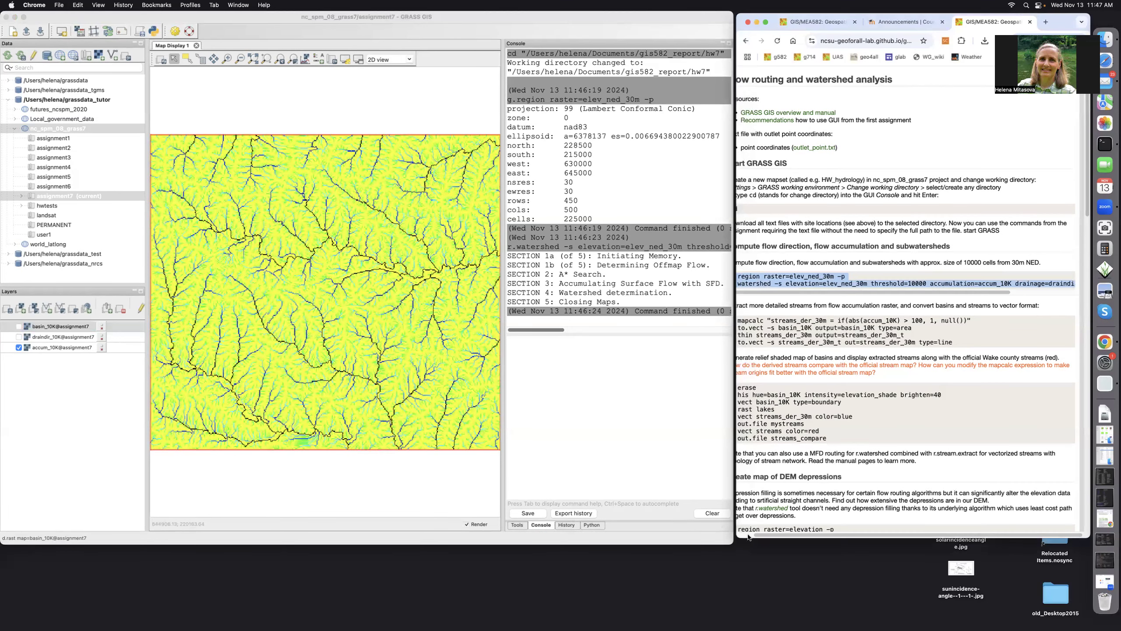
scroll(842, 329, left, 2)
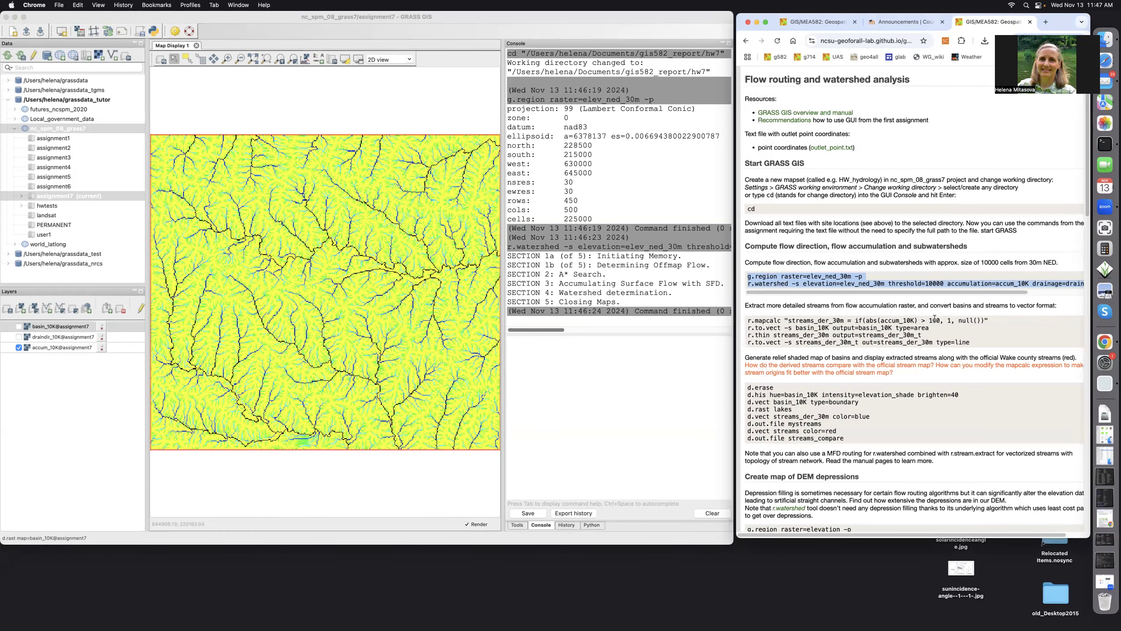
Paste the four stream extraction commands into the console and run the r.mapcalc streams_der_30m line (accumulation > 100).
drag(751, 317, 965, 342)
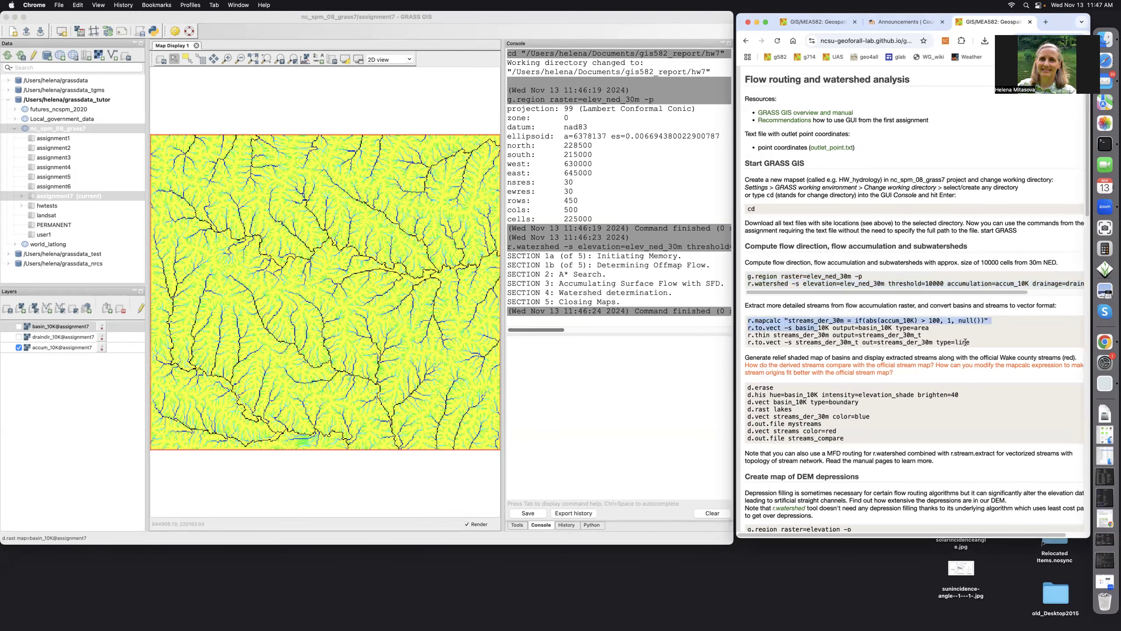
click(911, 332)
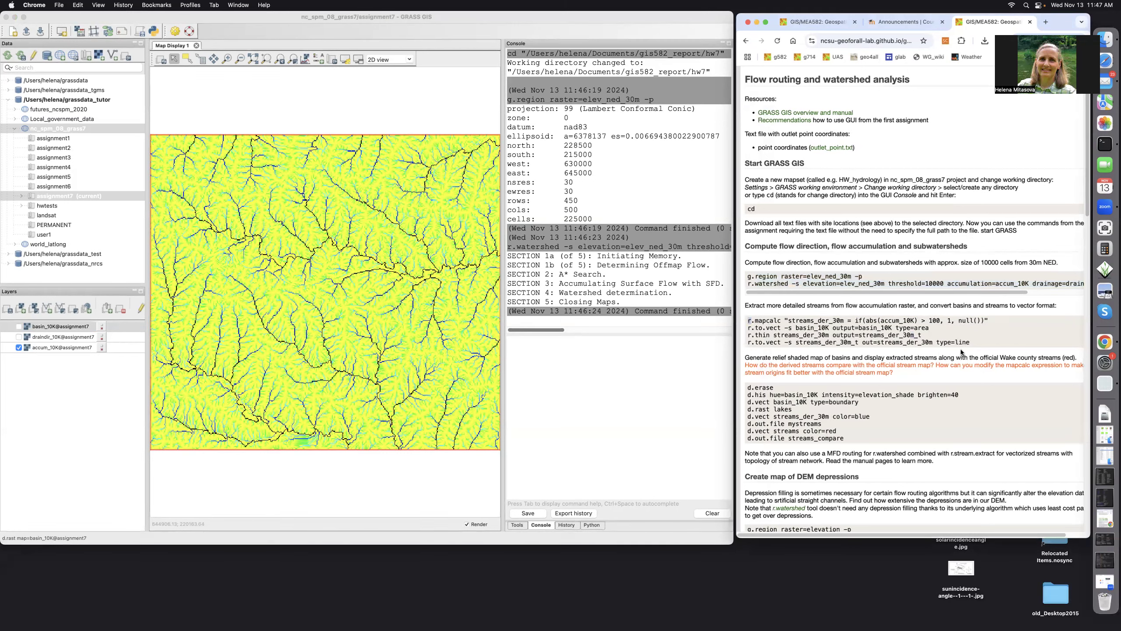
drag(747, 321, 972, 343)
key(super+c)
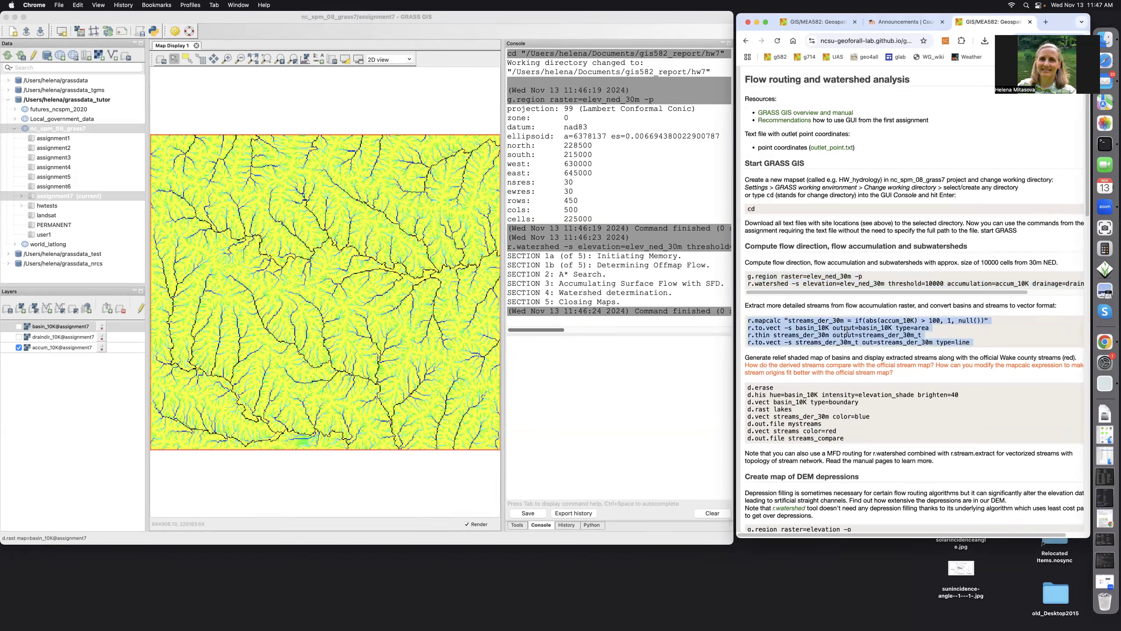
right_click(847, 330)
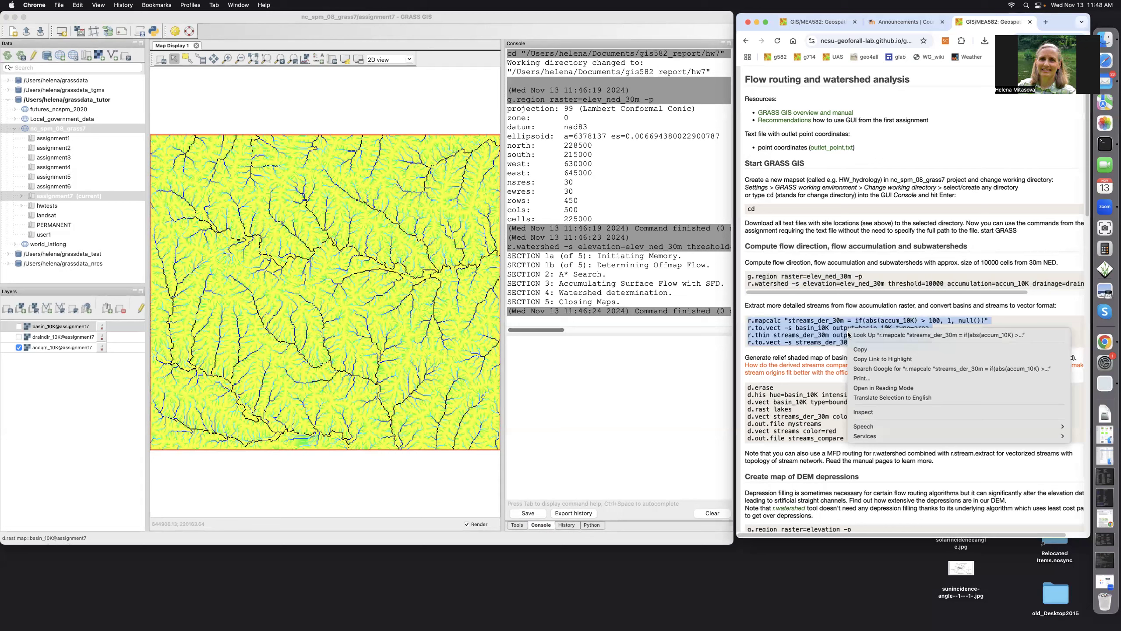
click(853, 349)
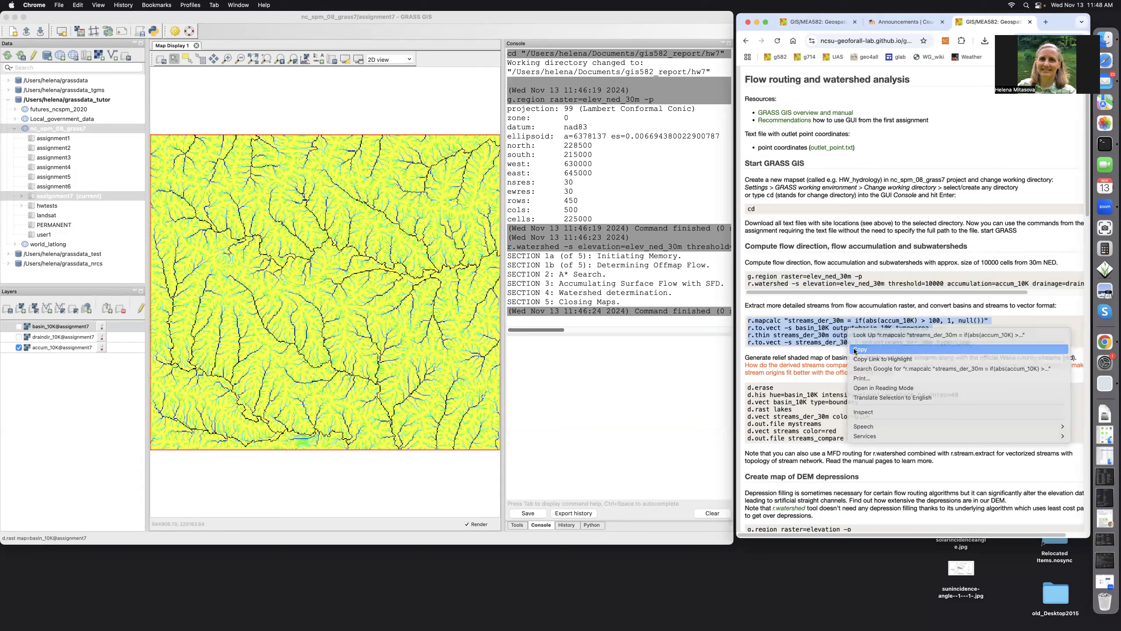
right_click(524, 352)
click(531, 399)
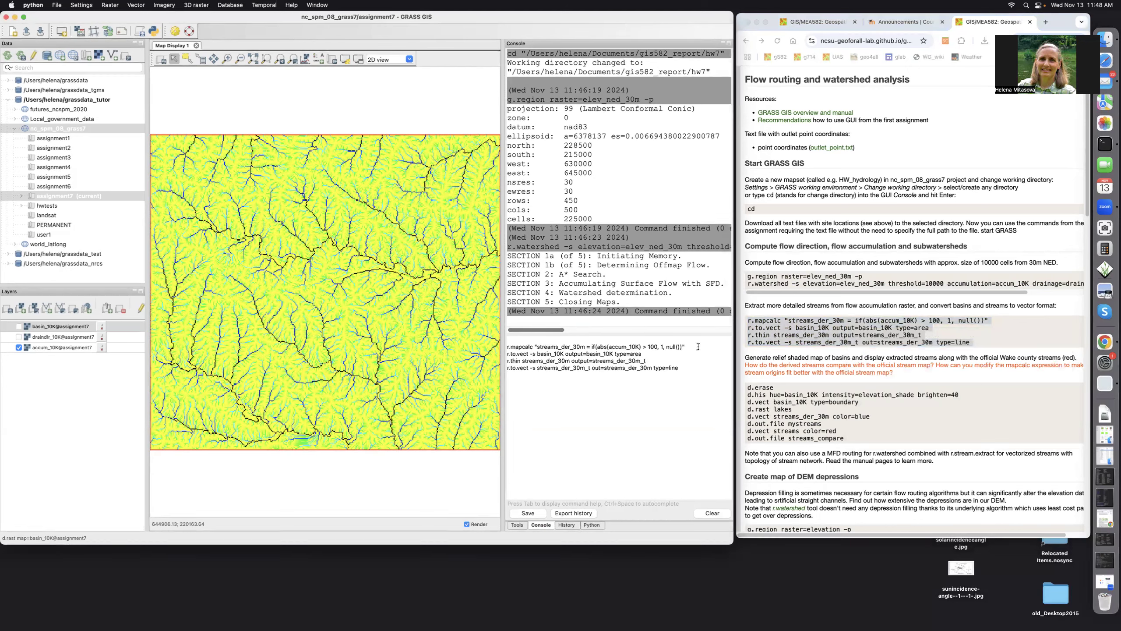
key(Return)
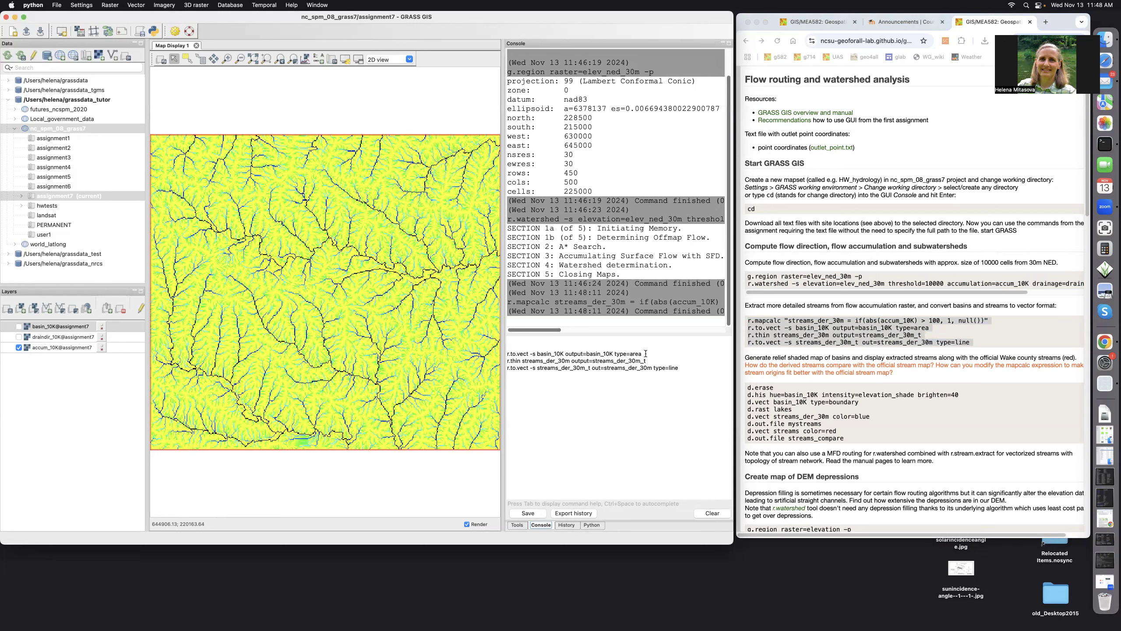
Add the streams_der_30m raster to the display and hide the accum_10K layer.
click(21, 308)
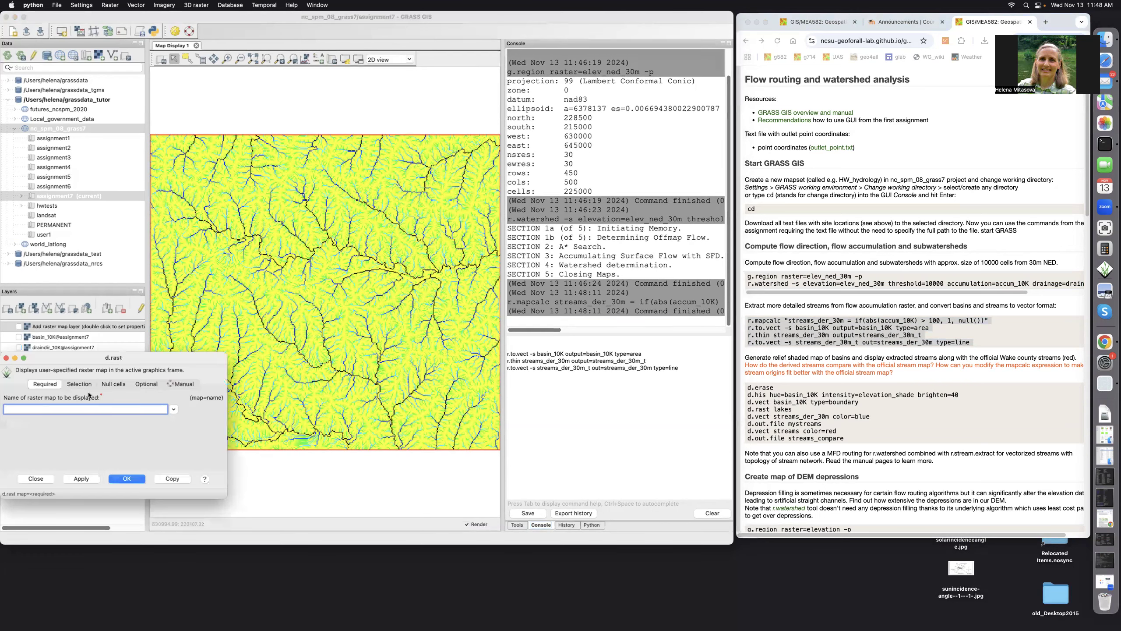
click(173, 410)
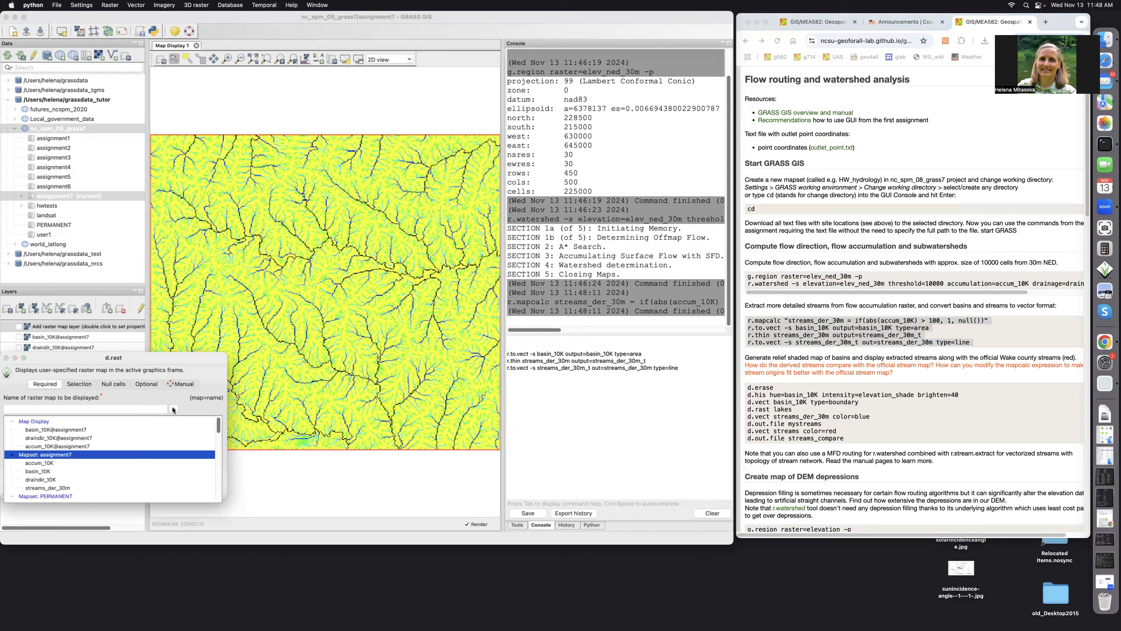
click(54, 486)
click(111, 478)
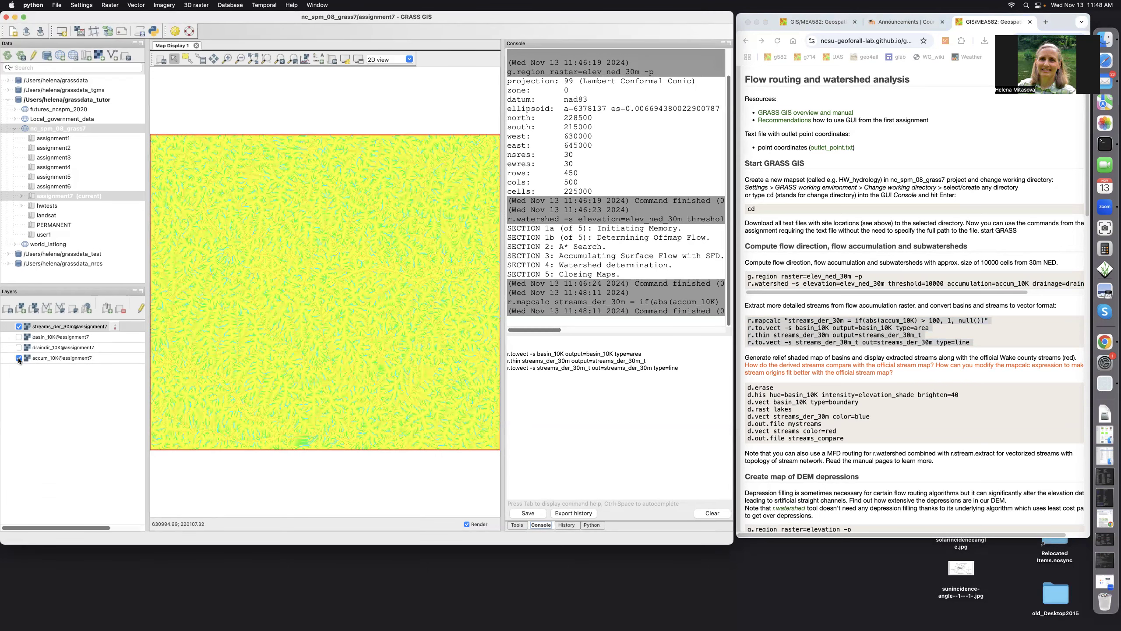
click(18, 357)
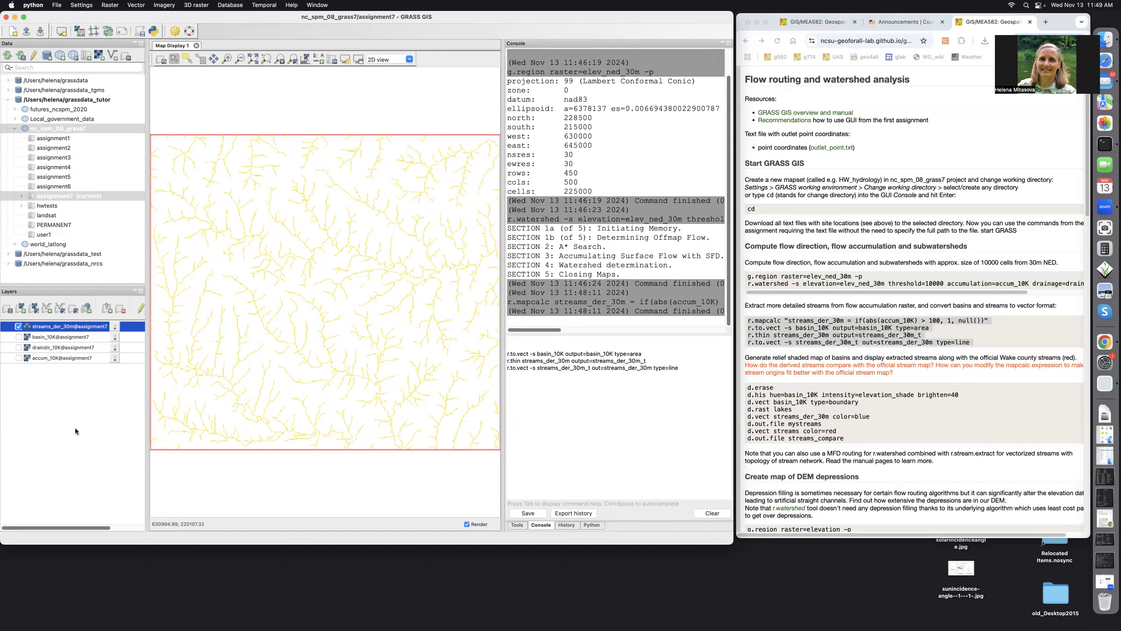
click(646, 353)
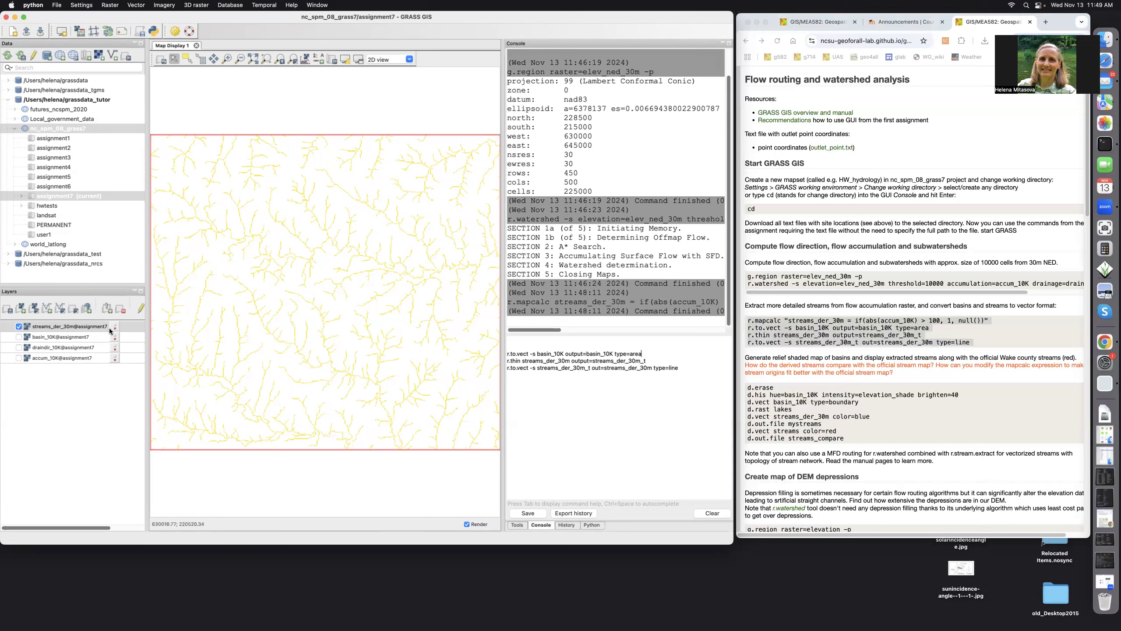
Show basin_10K, then run r.to.vect on basins, r.thin on streams, and r.to.vect on thinned streams.
click(18, 337)
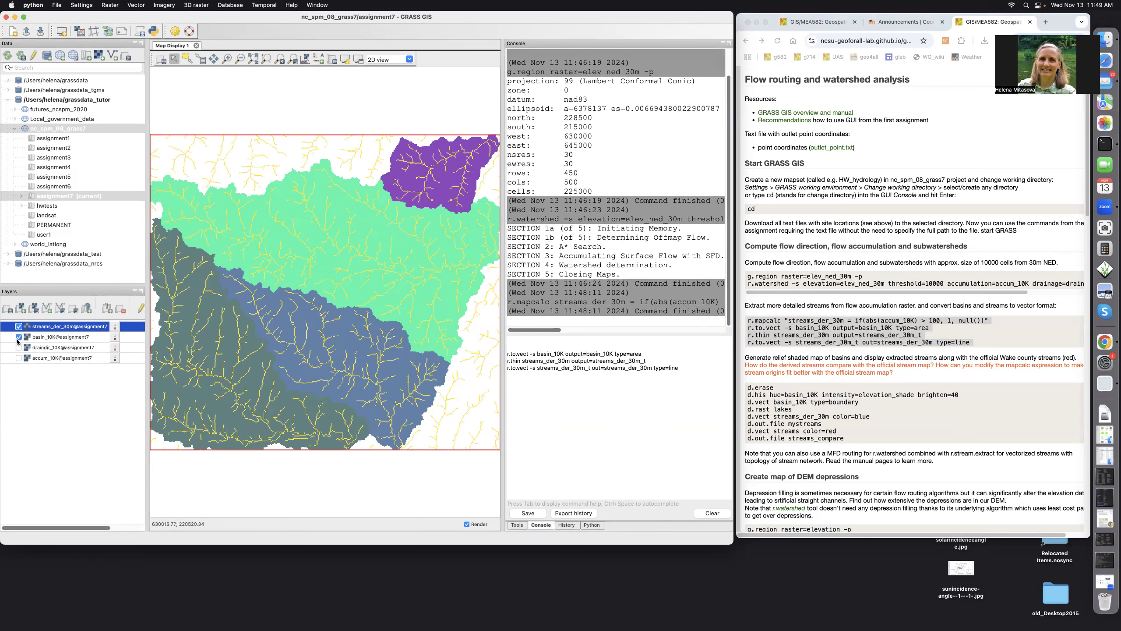
key(Return)
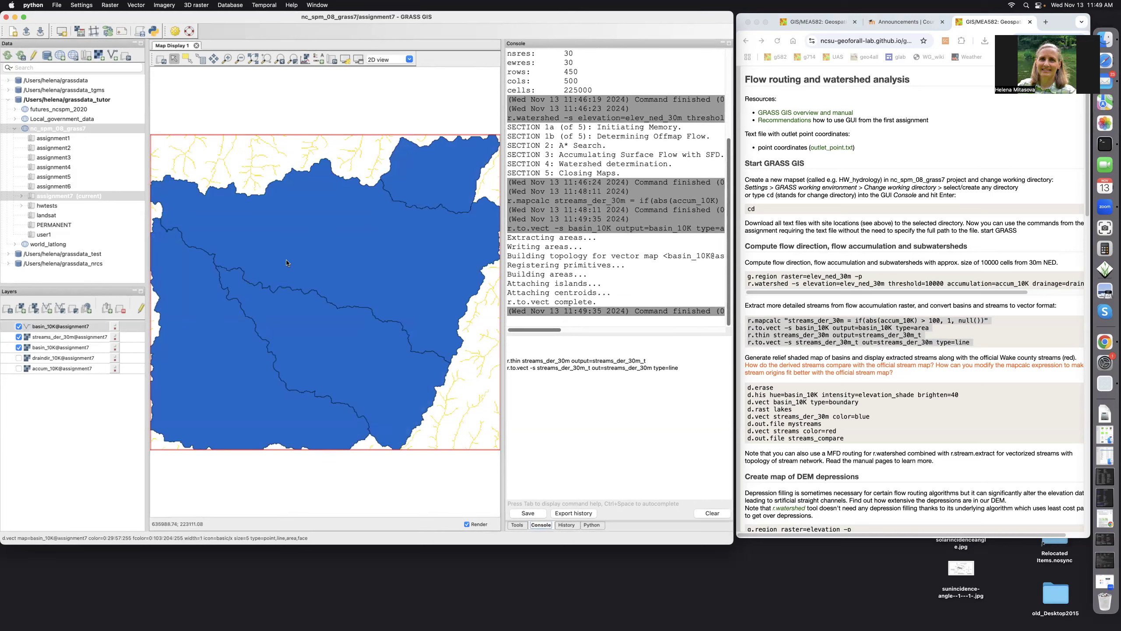
click(656, 358)
key(Return)
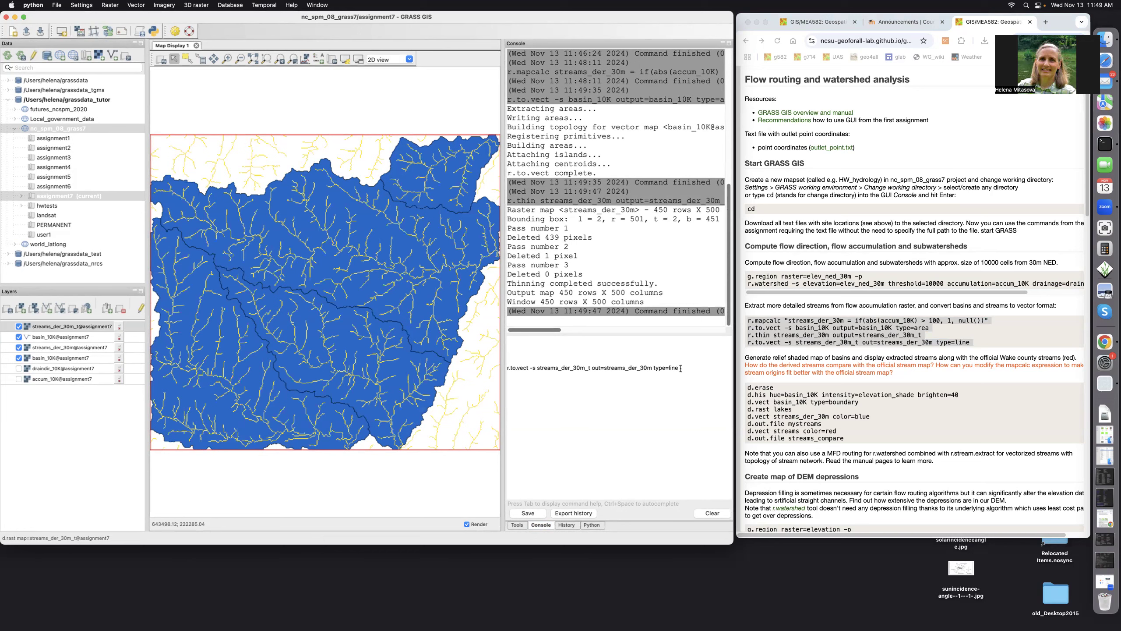
key(Return)
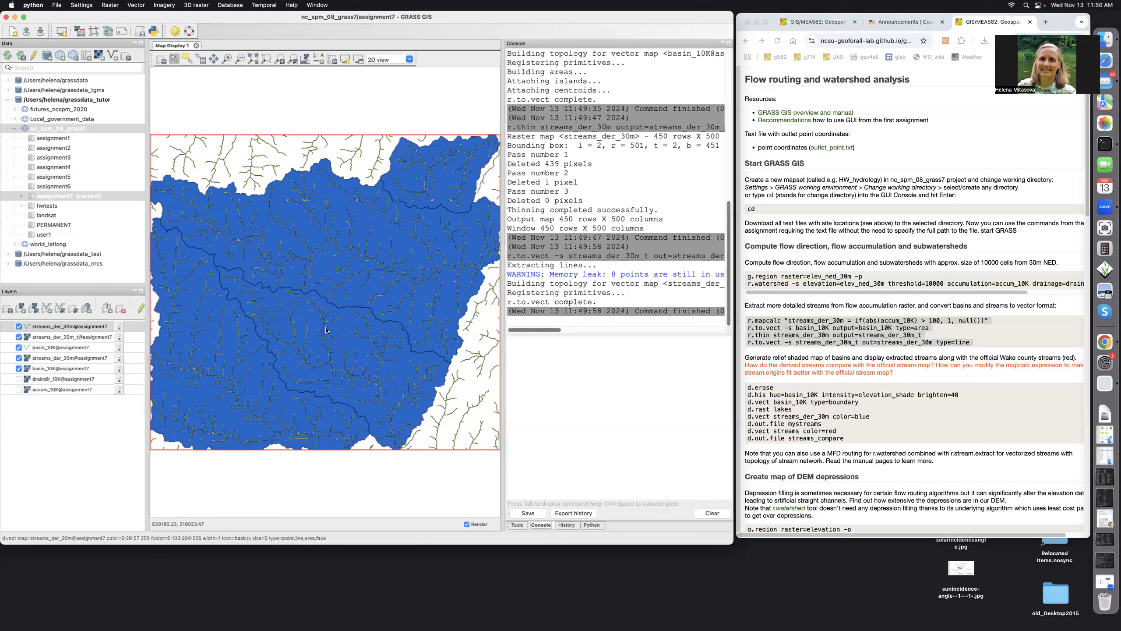
Paste the tutorial's display commands, d.erase through d.out.file streams_compare, into the console.
click(745, 390)
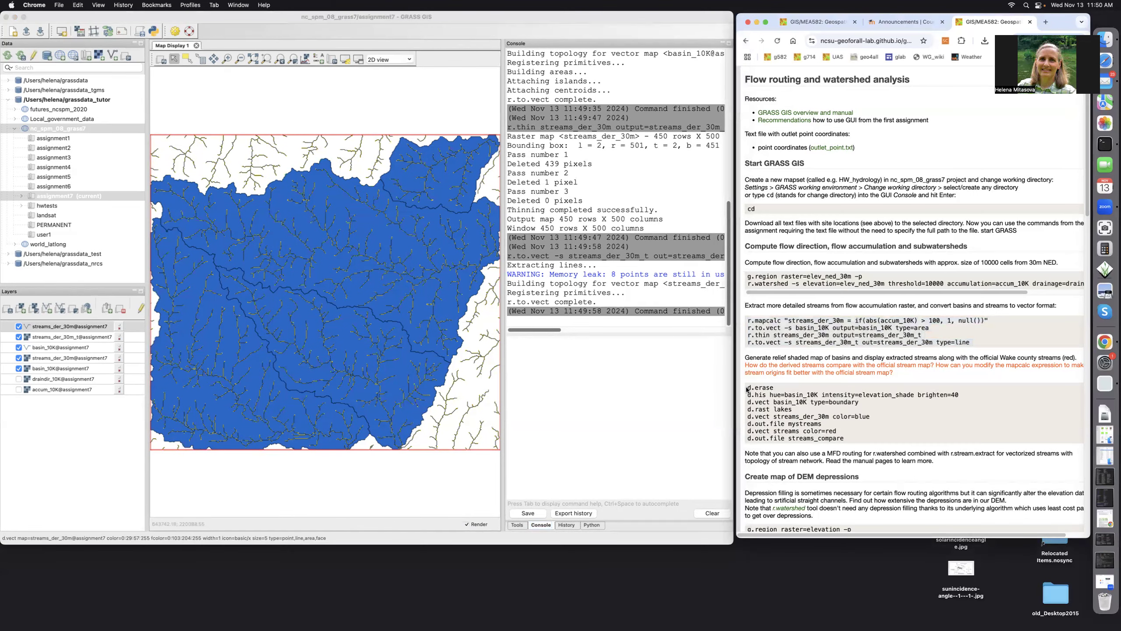
drag(746, 388, 845, 440)
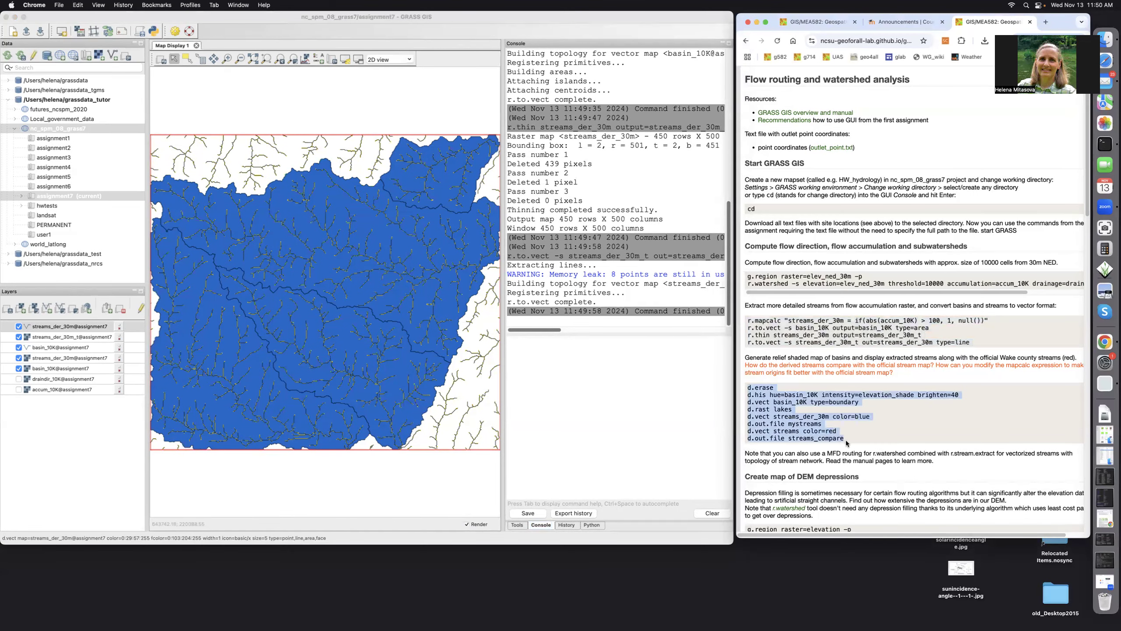
right_click(769, 406)
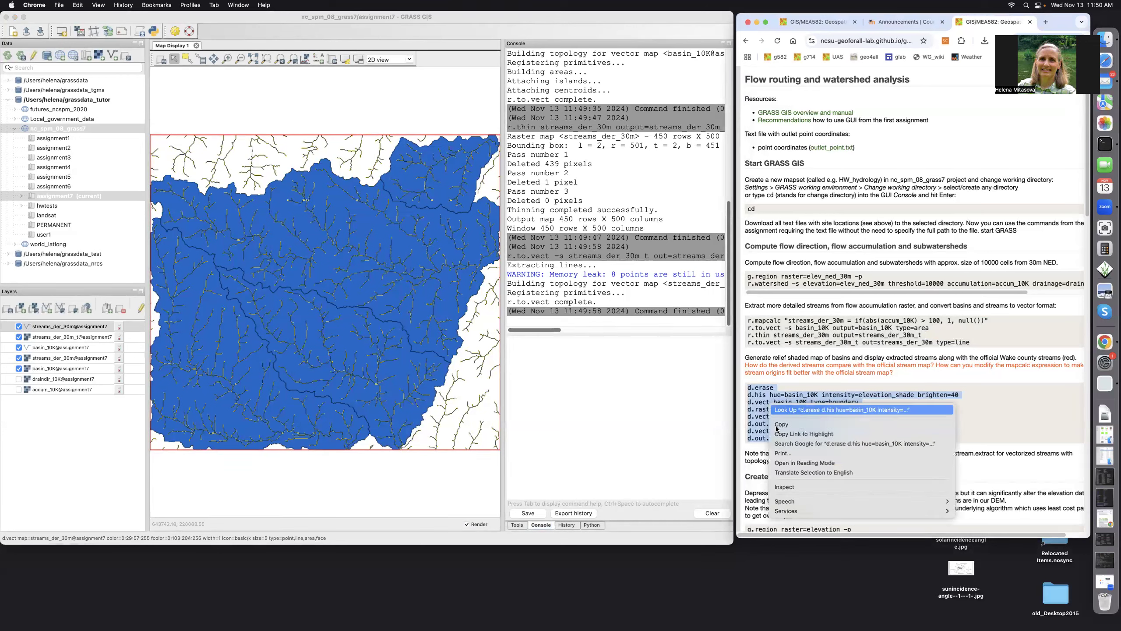
click(776, 425)
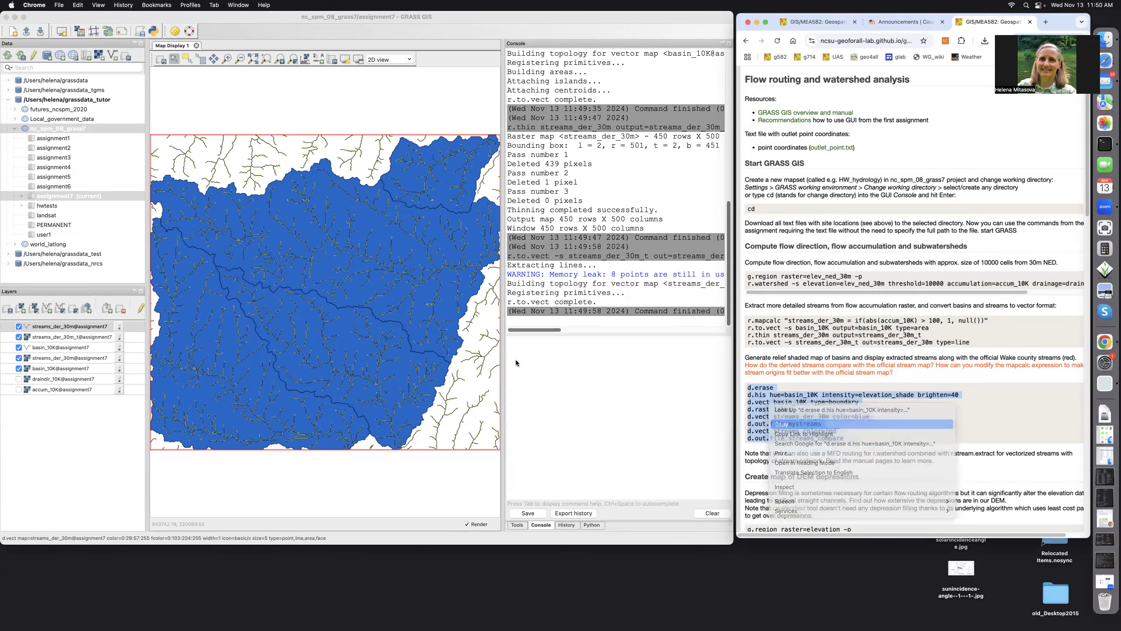
click(515, 348)
right_click(515, 347)
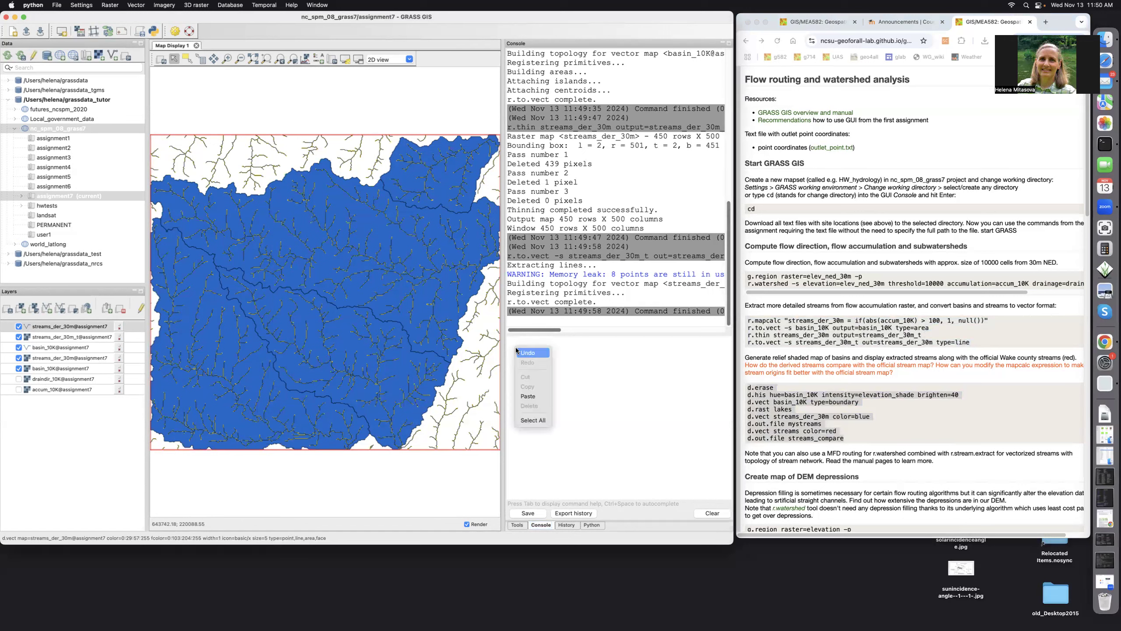
click(522, 396)
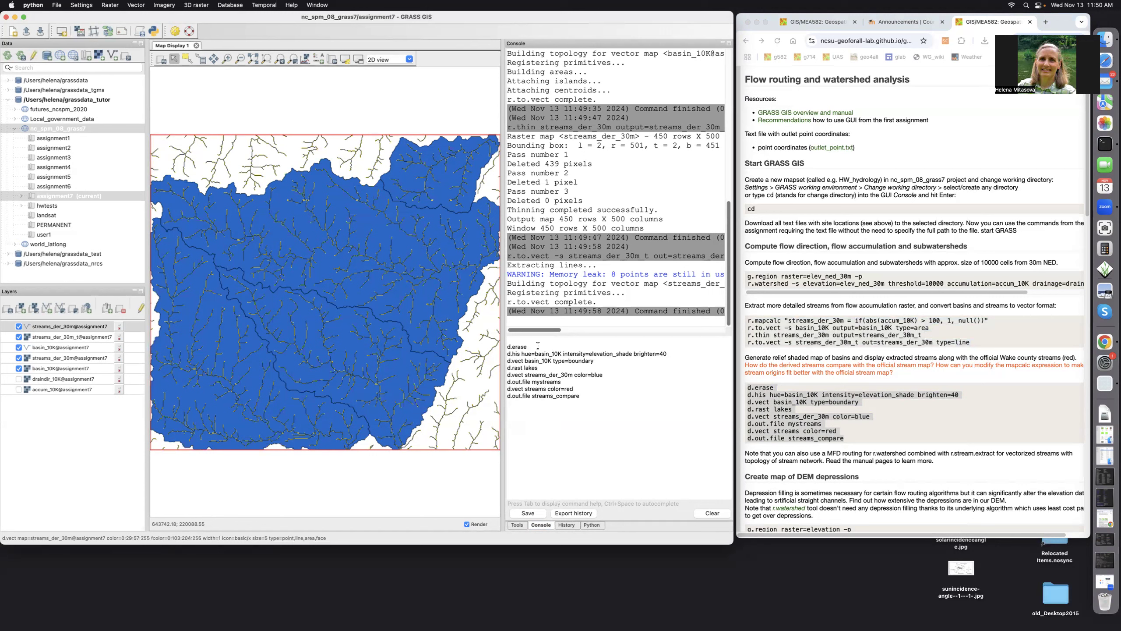
Draw shaded basins with boundaries, lakes and blue derived streams, and save the map as mystreams.
key(Return)
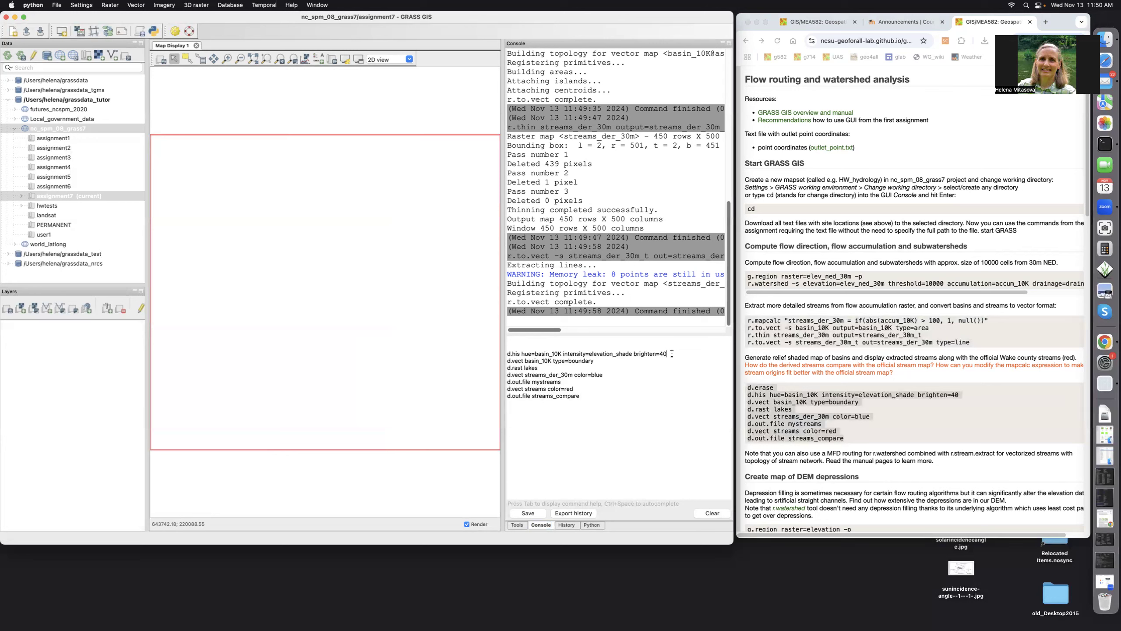
key(Return)
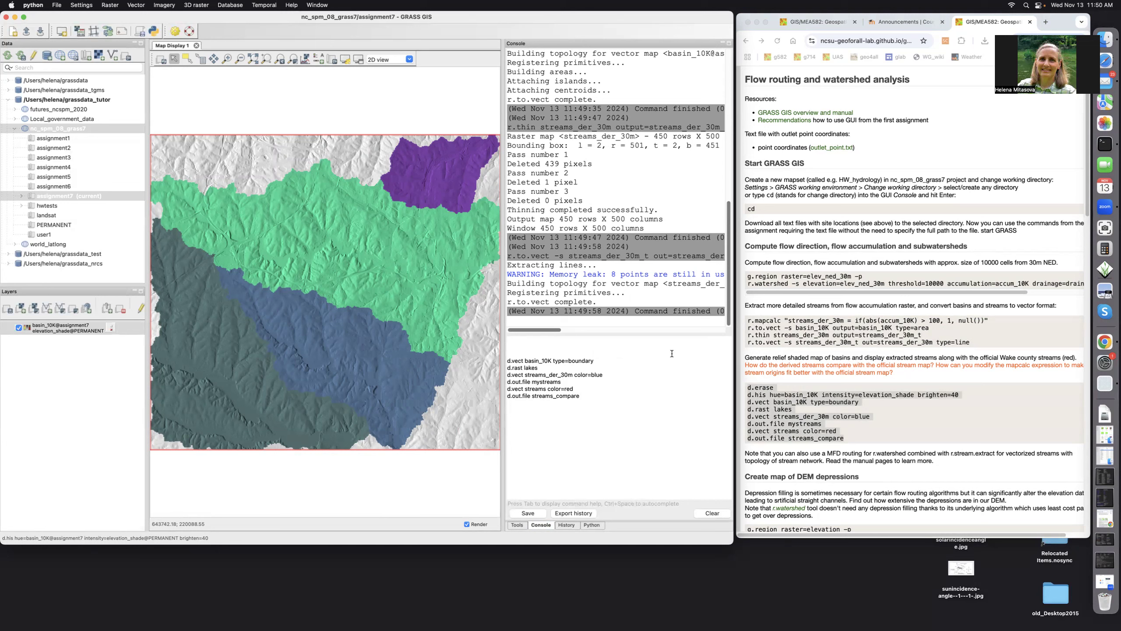
click(597, 361)
key(Return)
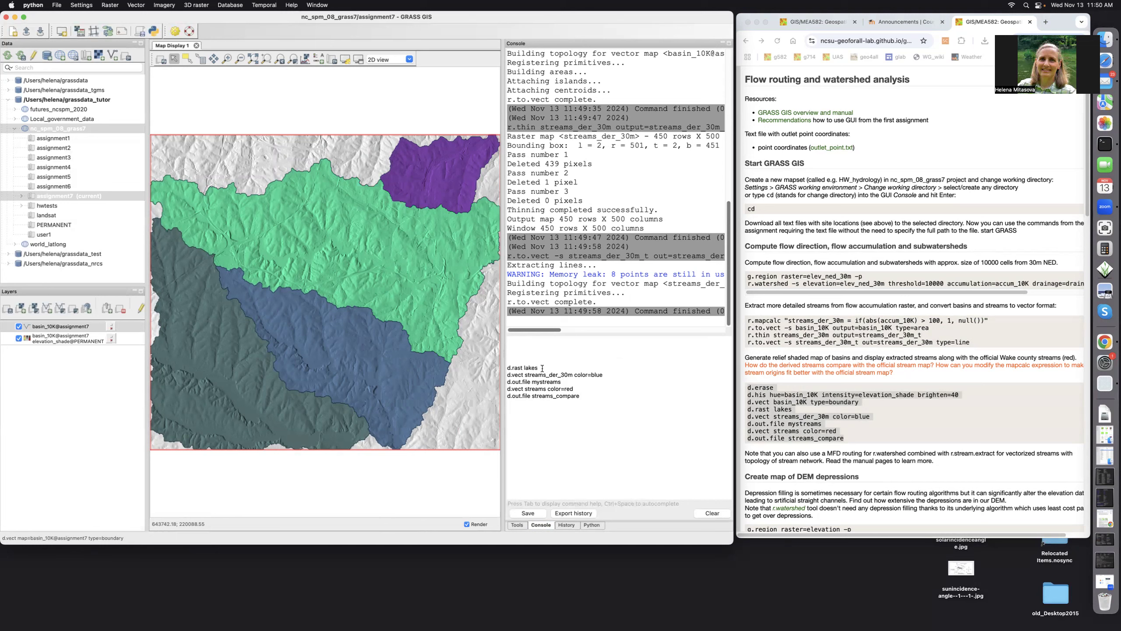
key(Return)
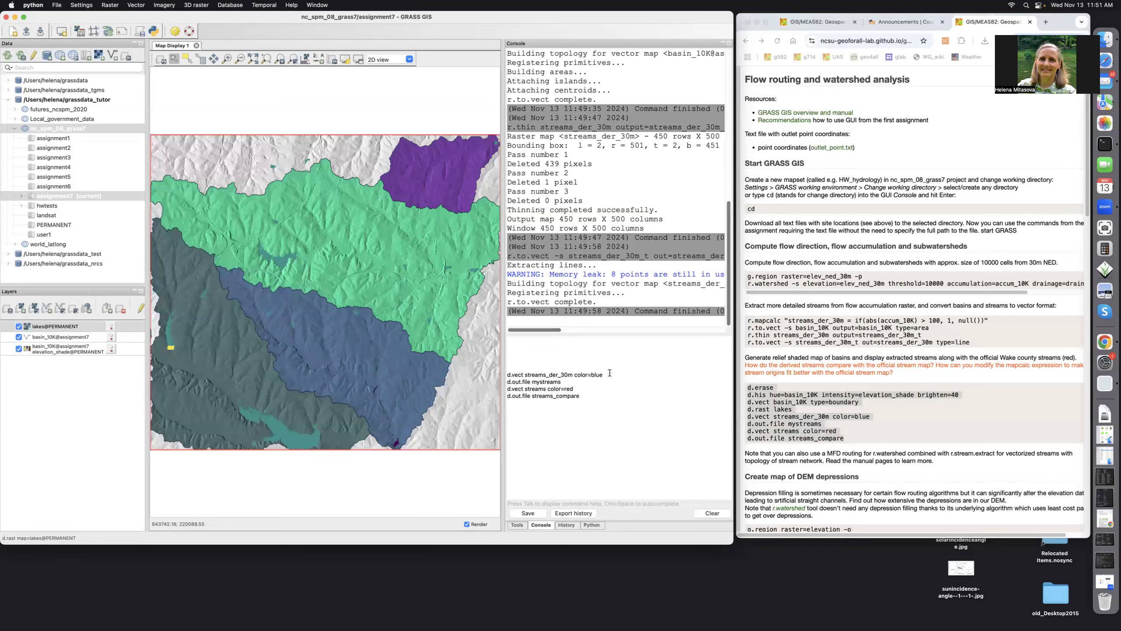
key(Return)
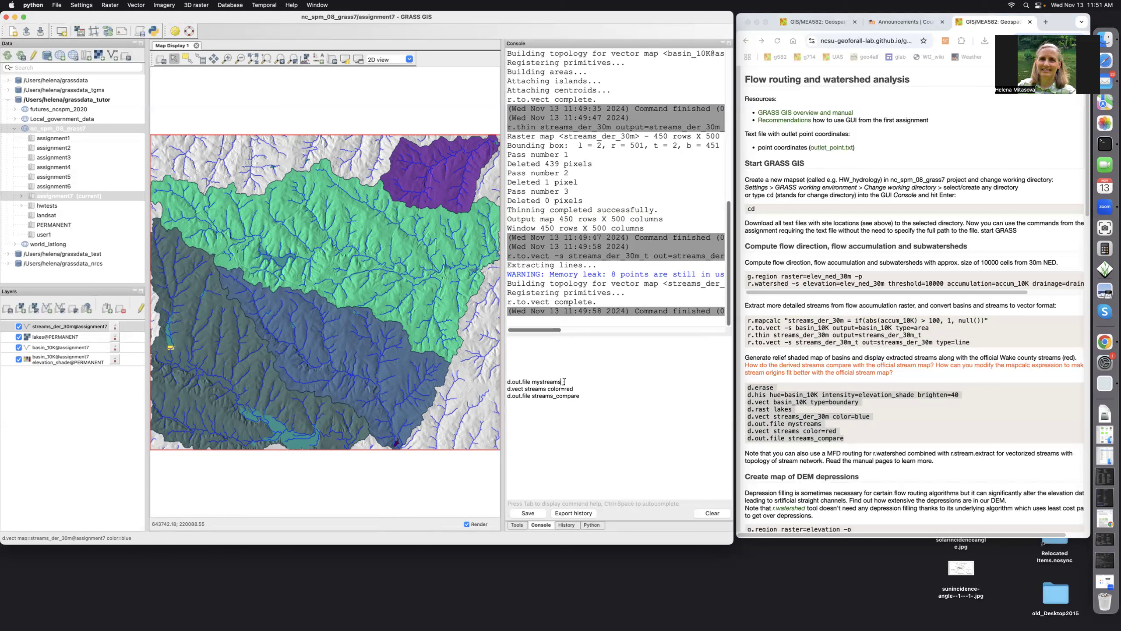
key(Return)
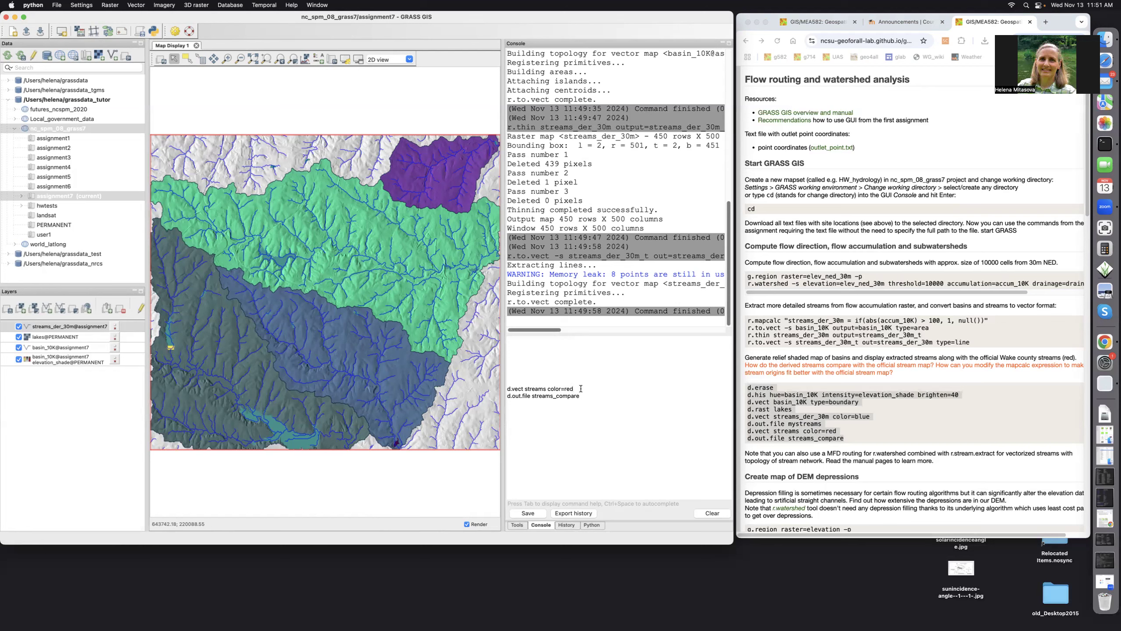
Overlay the official streams in red and save the map as streams_compare.
key(Return)
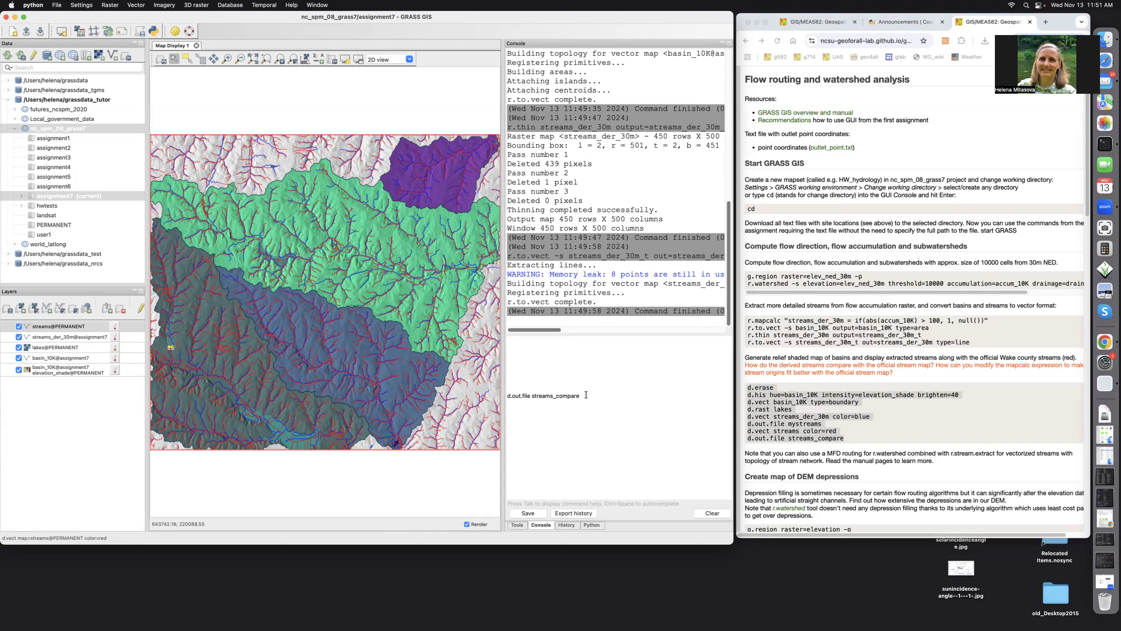
key(Return)
click(226, 60)
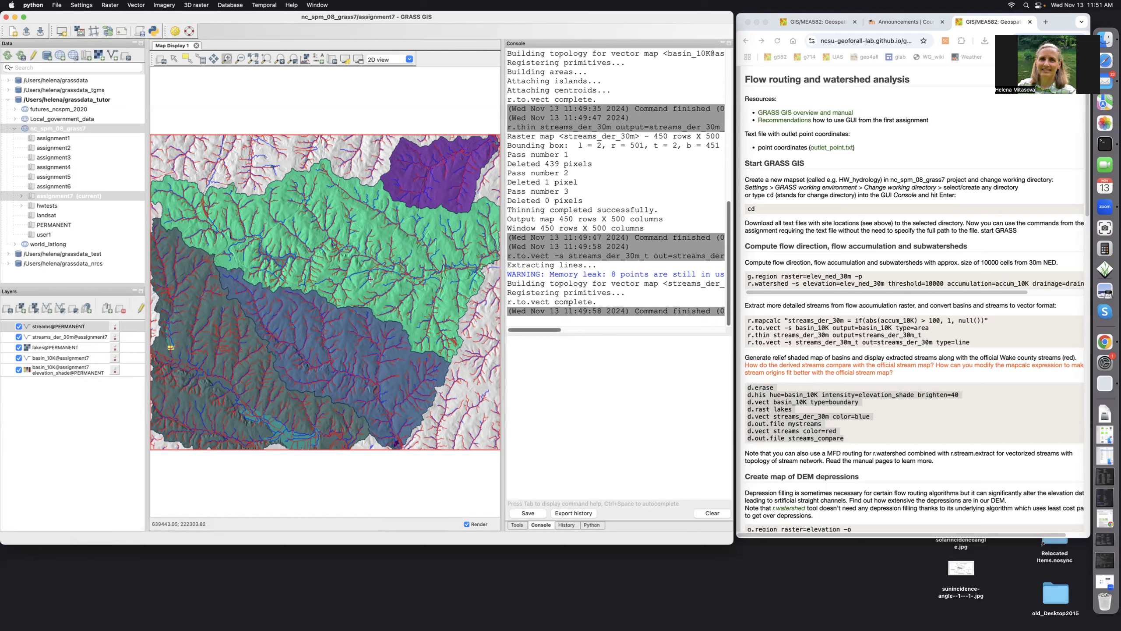
Zoom into the central basins to compare the blue derived streams with the red official streams.
drag(462, 375, 479, 390)
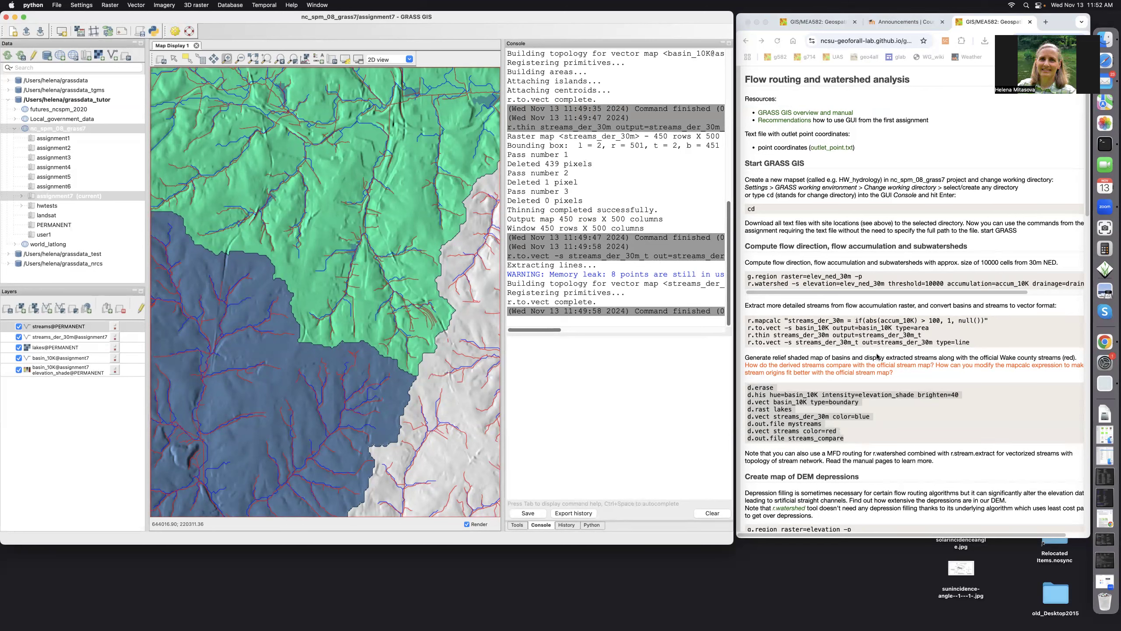
Zoom the map back to the computational region and select the tutorial's g.region/r.fill.dir commands.
click(909, 439)
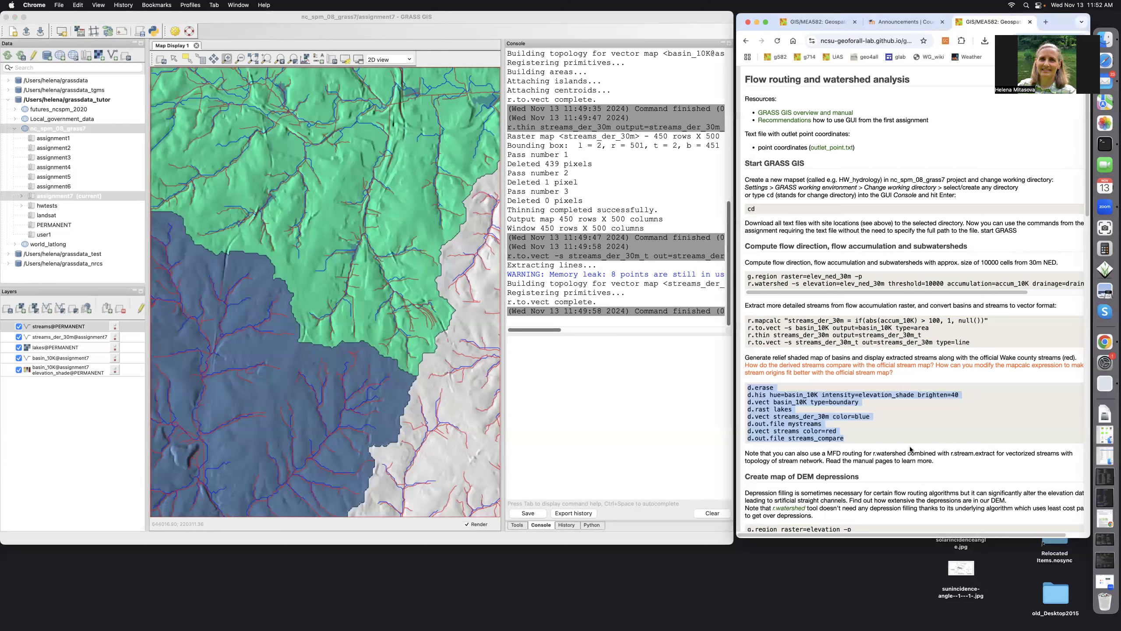
click(910, 449)
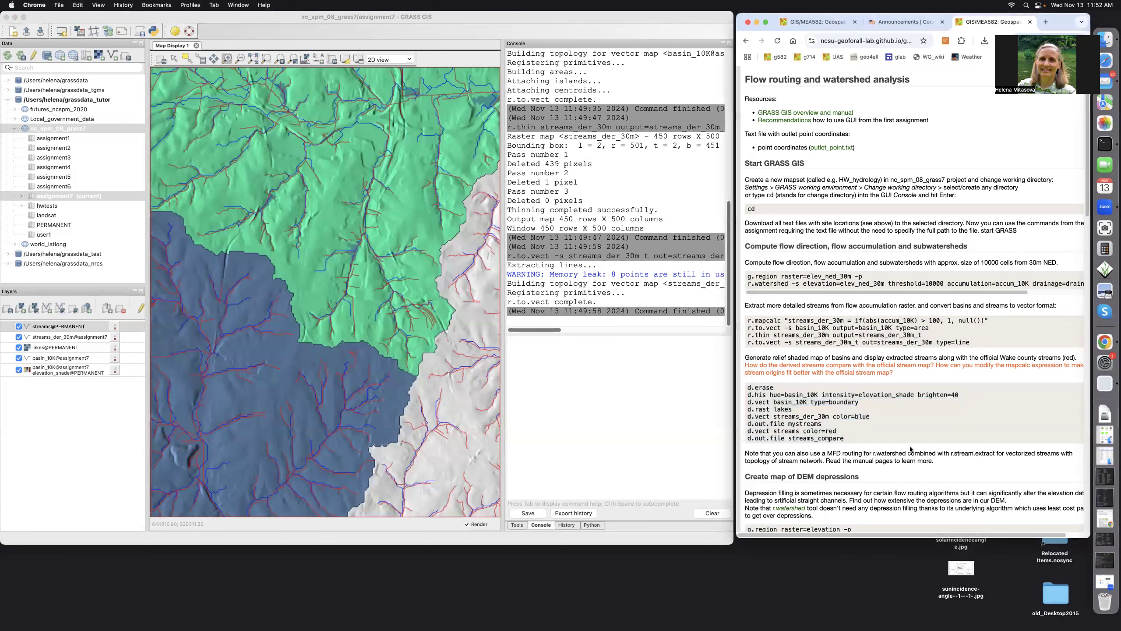
scroll(910, 449, down, 1)
scroll(910, 450, down, 5)
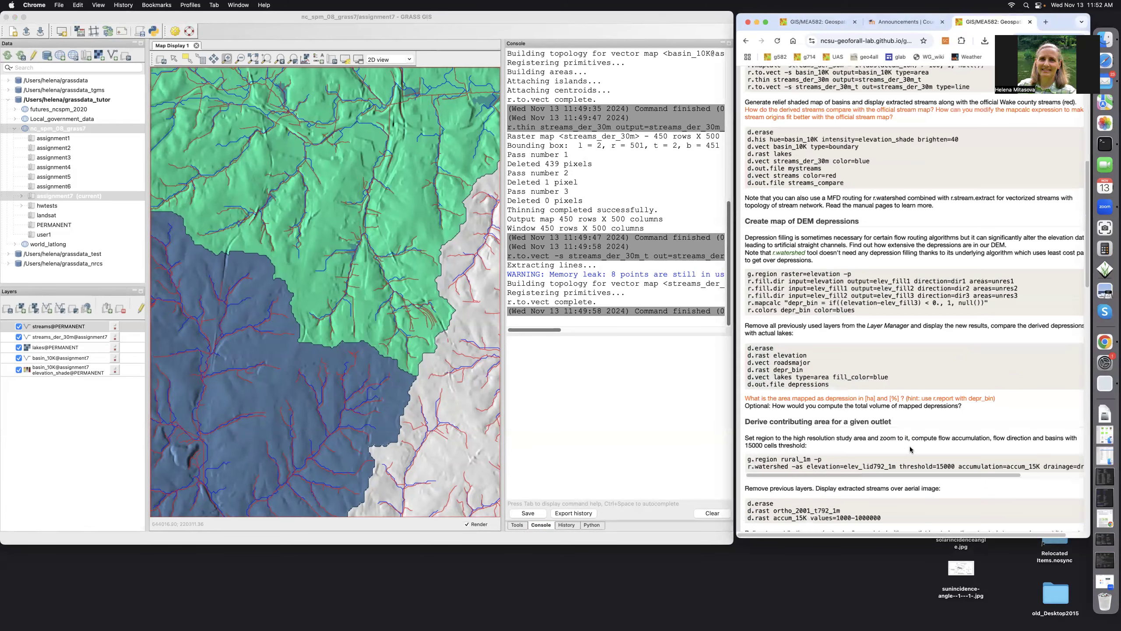
click(266, 58)
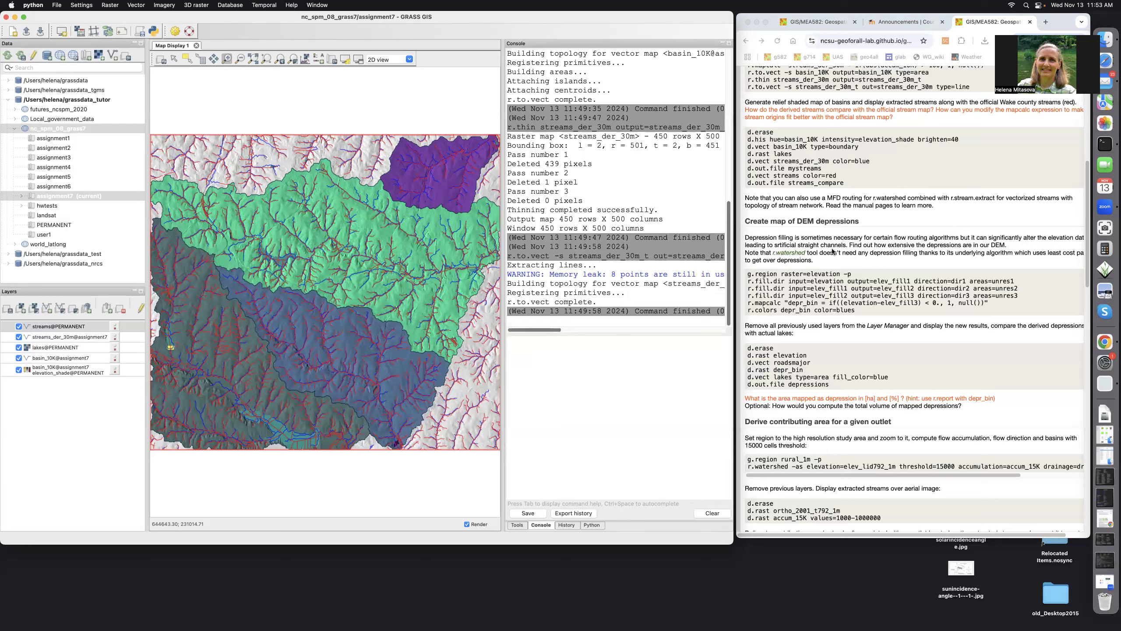
click(746, 273)
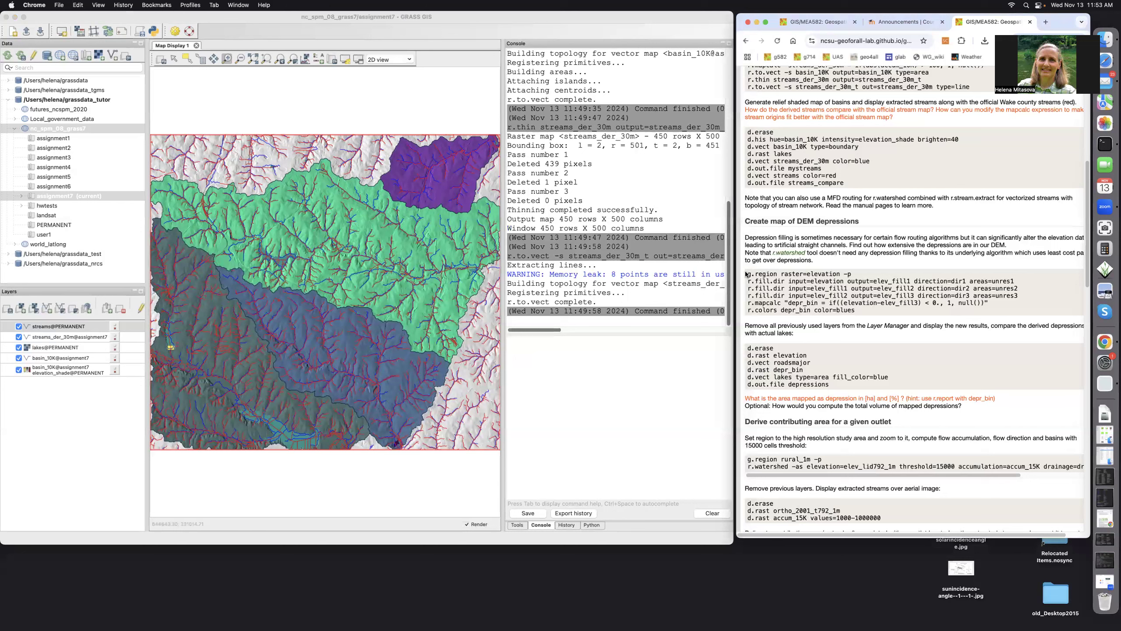
drag(746, 273, 852, 311)
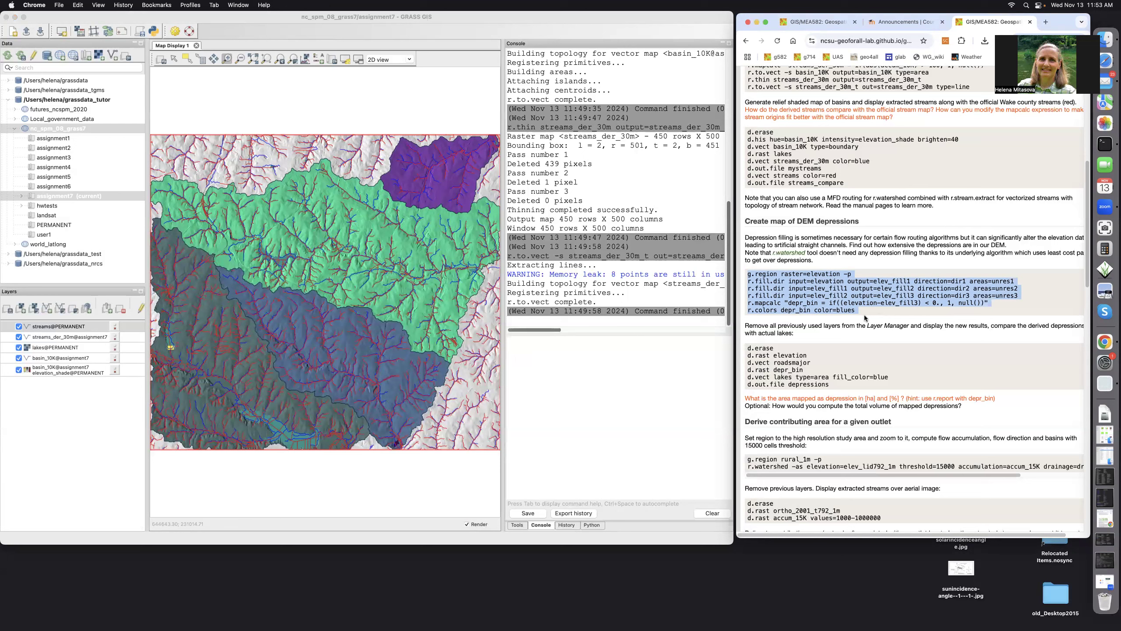
Copy the g.region, r.fill.dir, r.mapcalc and r.colors block into the GRASS console, running g.region.
right_click(818, 294)
click(831, 313)
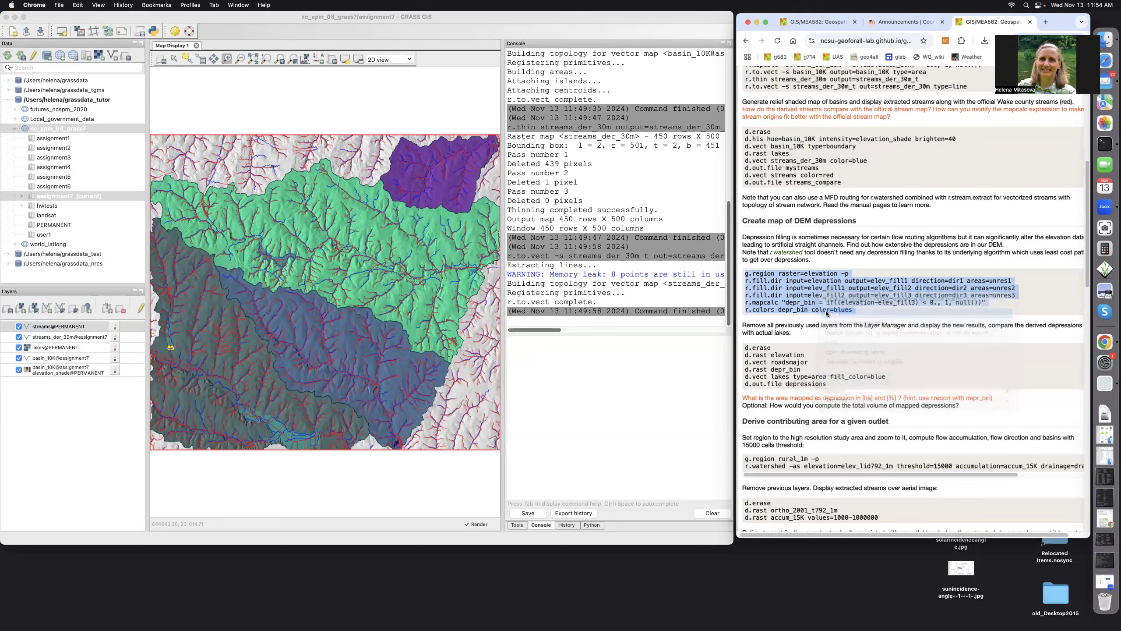
click(519, 346)
right_click(519, 347)
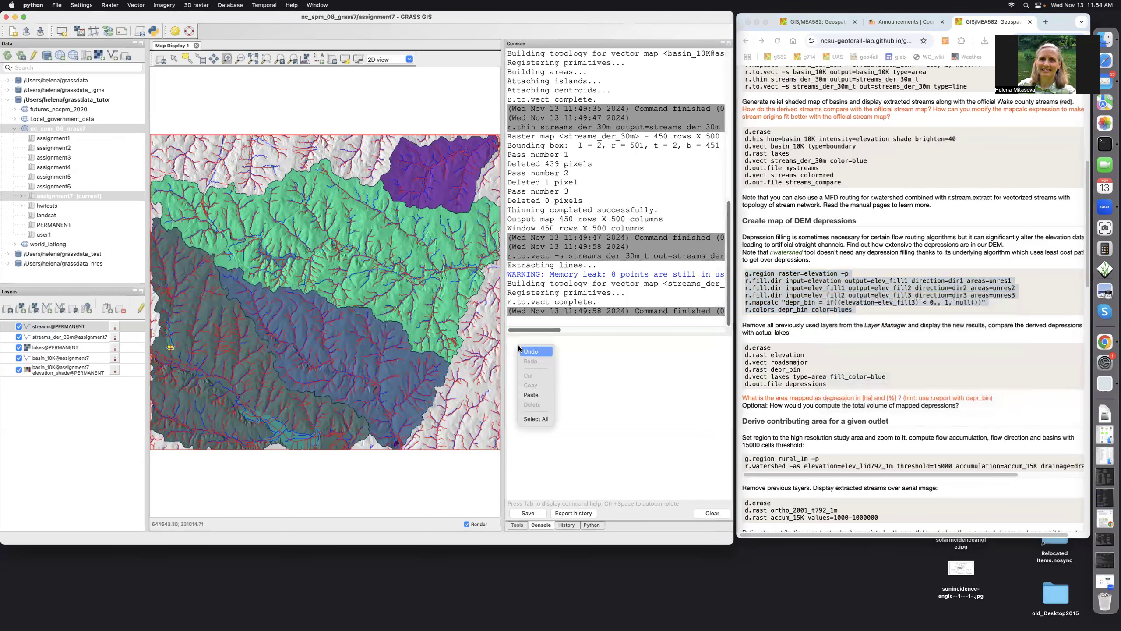
click(531, 395)
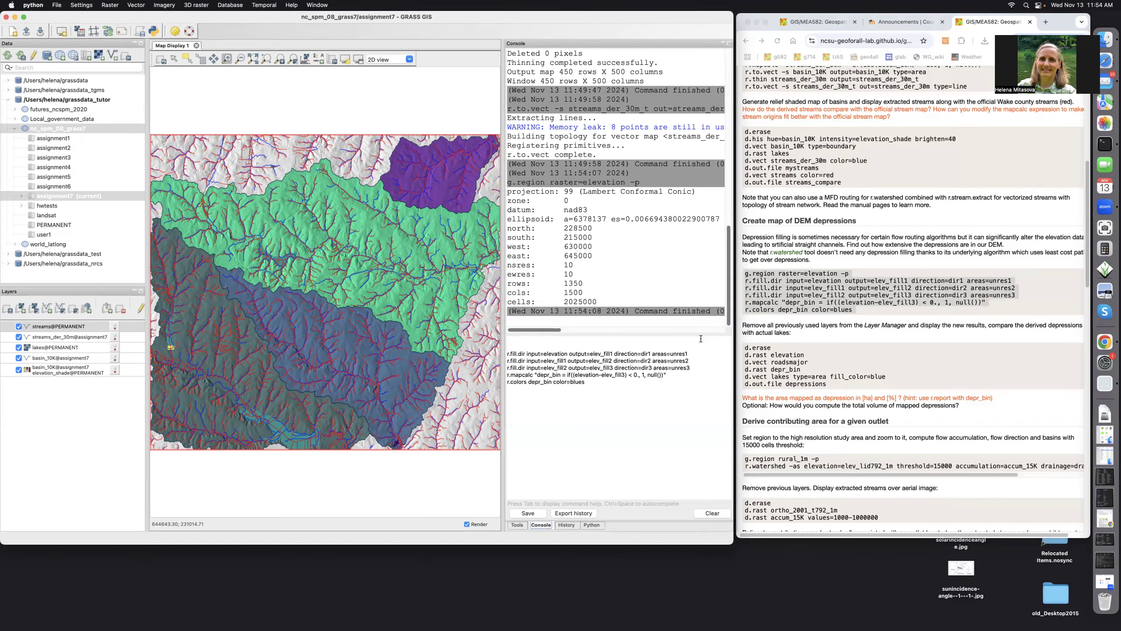
Run three r.fill.dir passes producing elev_fill1–3, dir1–3 and unres1–3, then hide unres3.
click(691, 354)
key(Return)
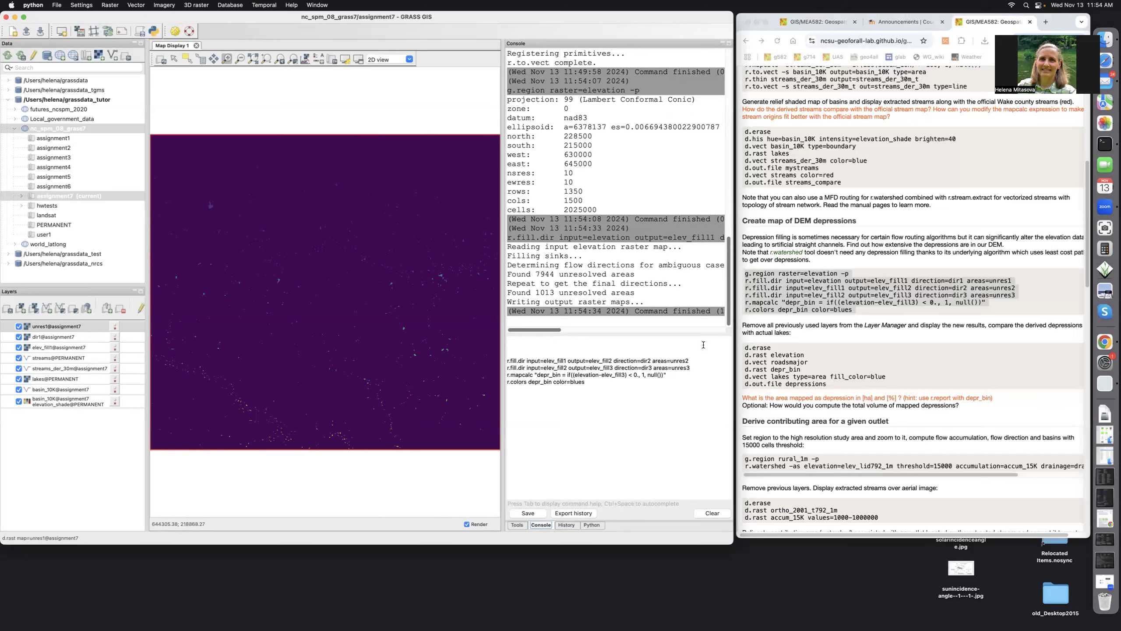
click(691, 358)
key(Return)
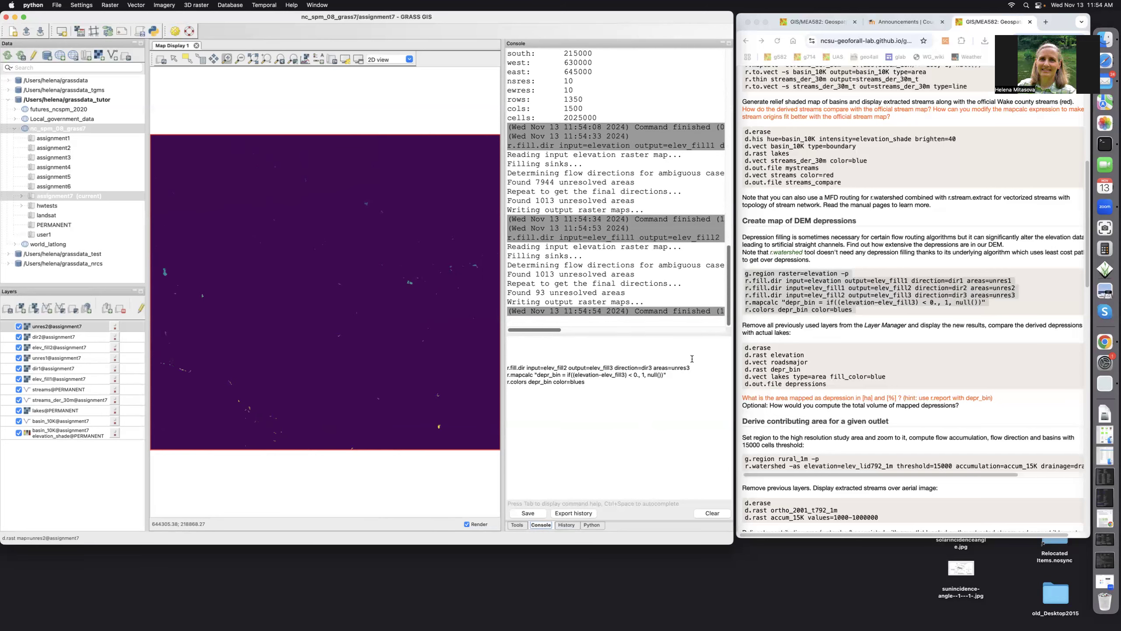
click(696, 368)
key(Return)
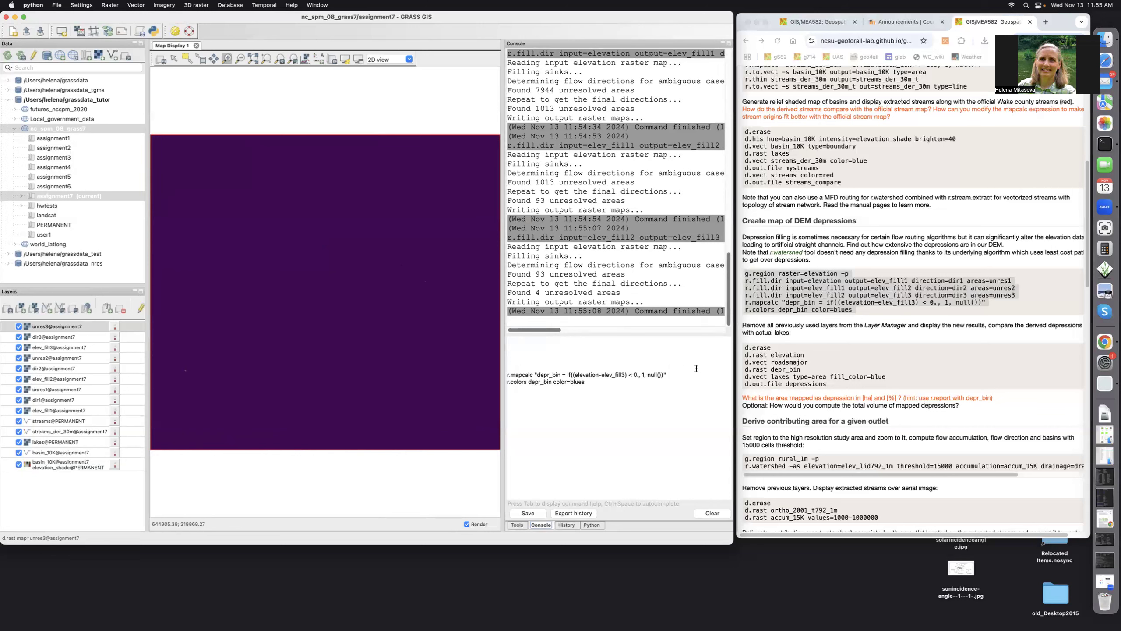
click(671, 373)
click(19, 326)
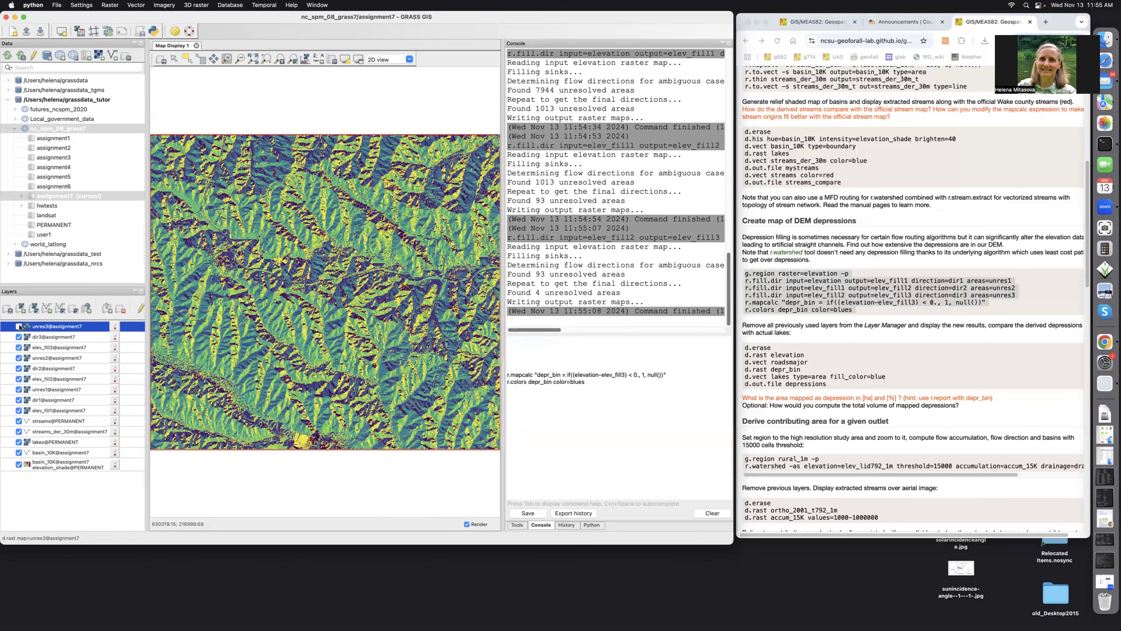
Hide dir3 and compute depr_bin with r.mapcalc where elevation lies below elev_fill3.
click(18, 336)
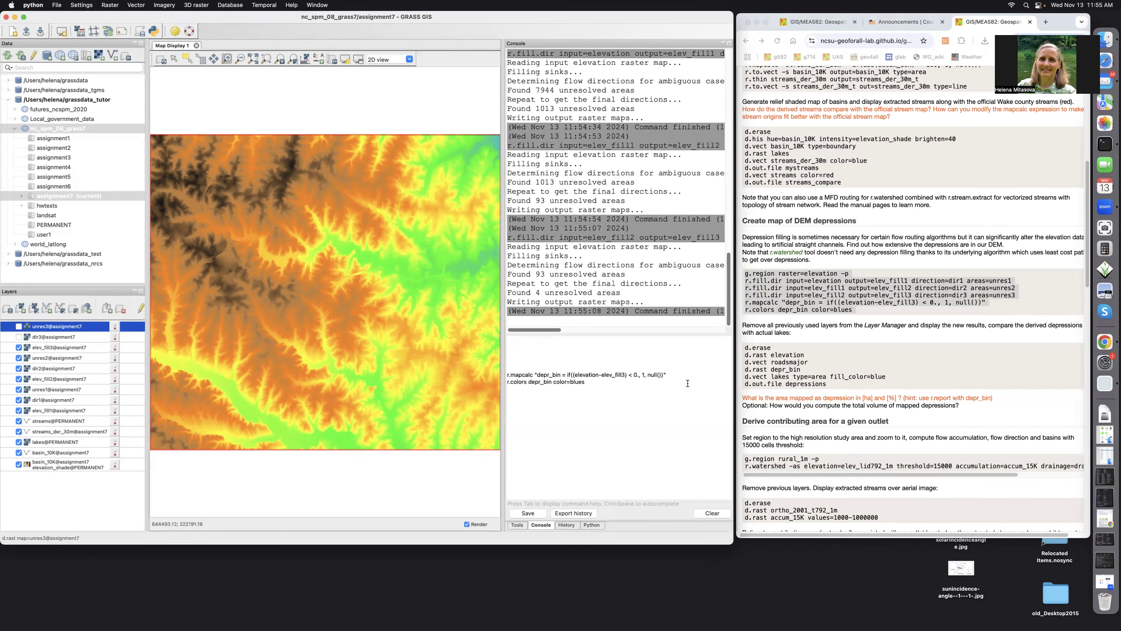
click(673, 372)
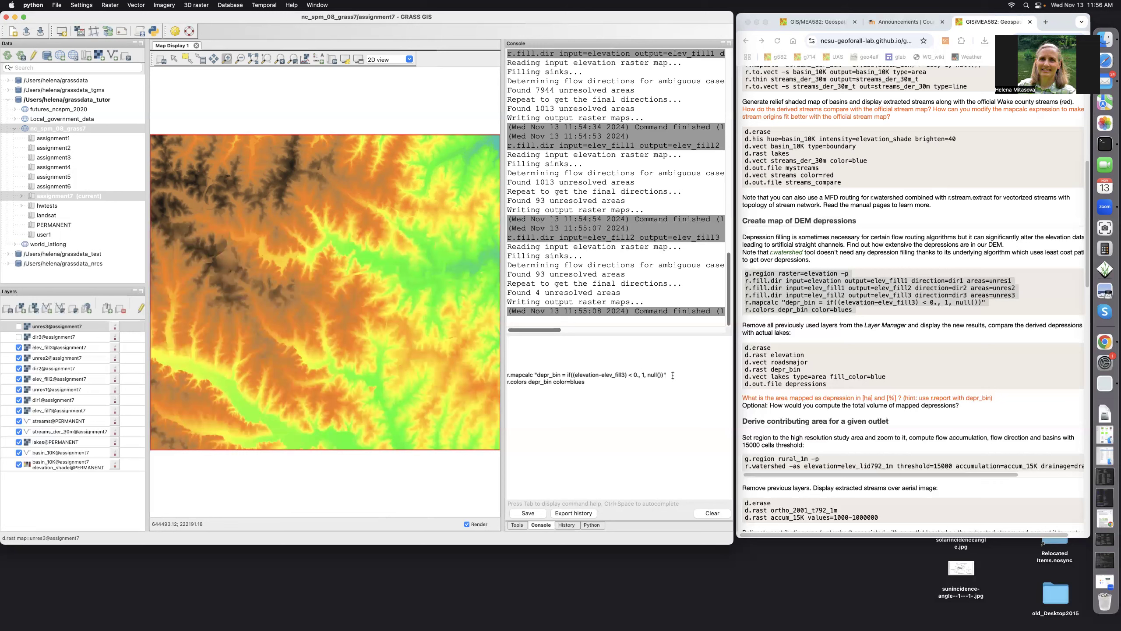
key(Return)
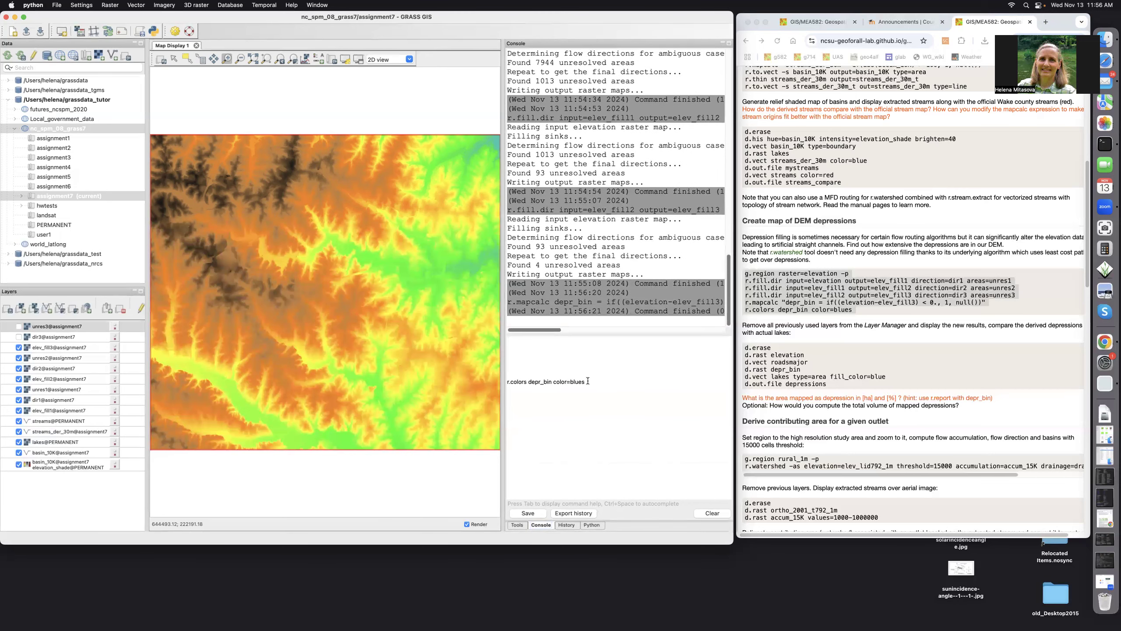
Apply the blues colour table to depr_bin with r.colors.
key(Return)
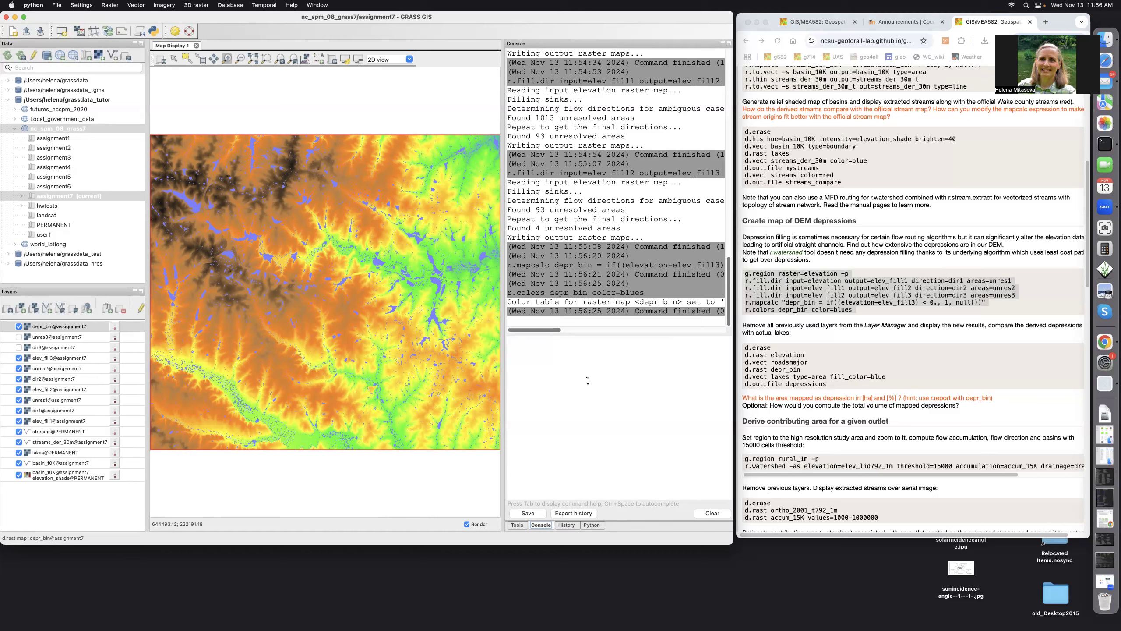
scroll(826, 434, down, 2)
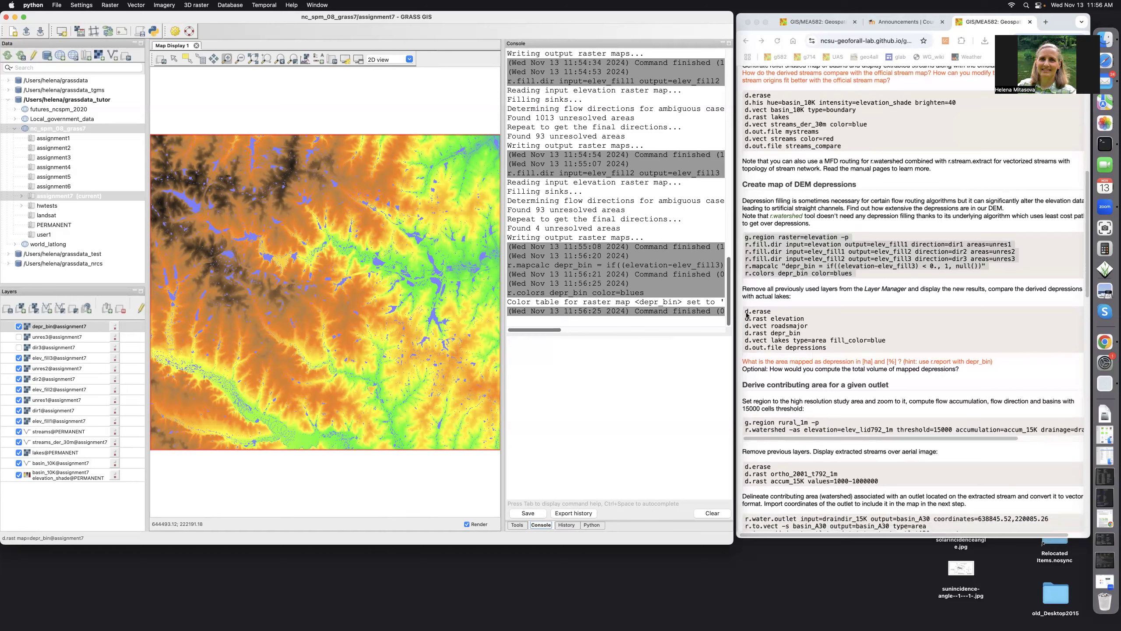
Copy the tutorial's d.erase…d.out.file display commands into the GRASS console.
click(746, 312)
drag(745, 312, 833, 351)
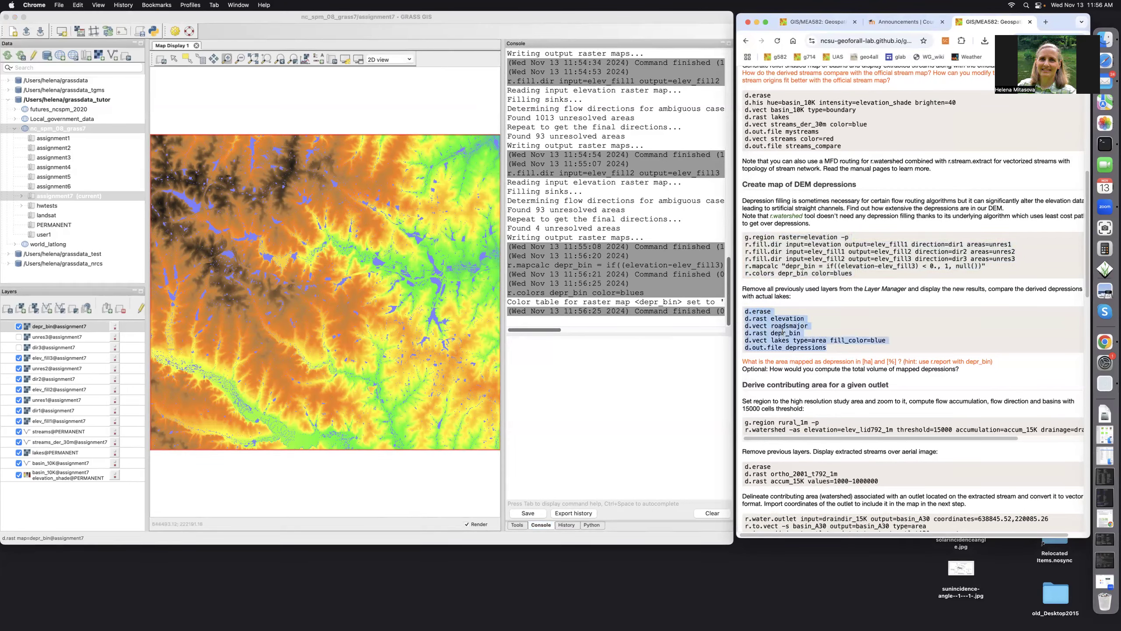
right_click(781, 327)
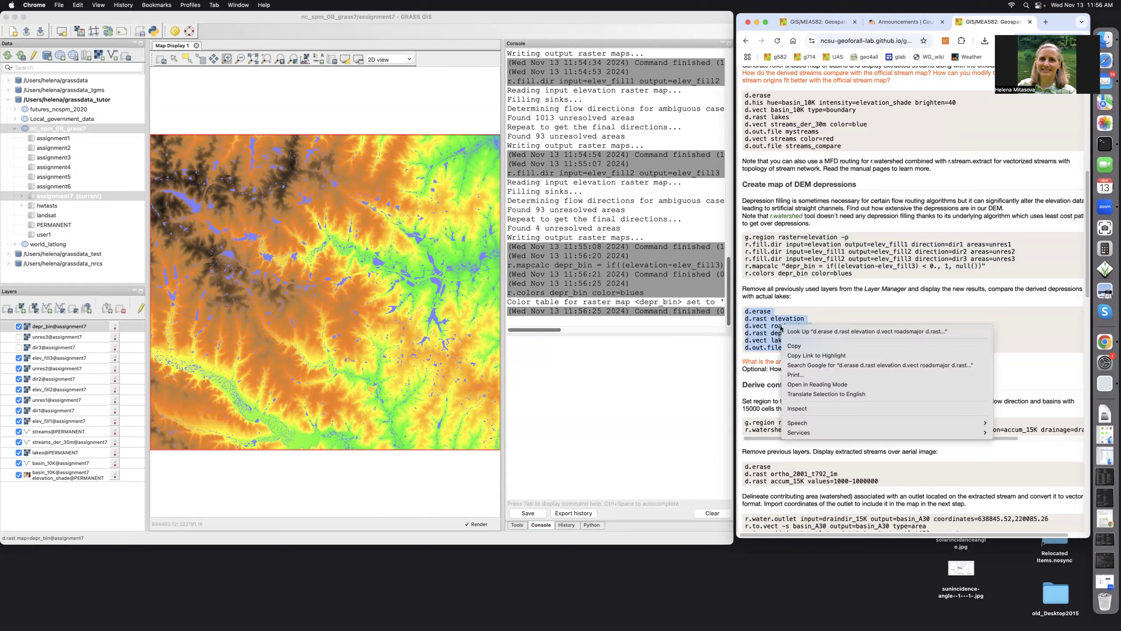
click(793, 346)
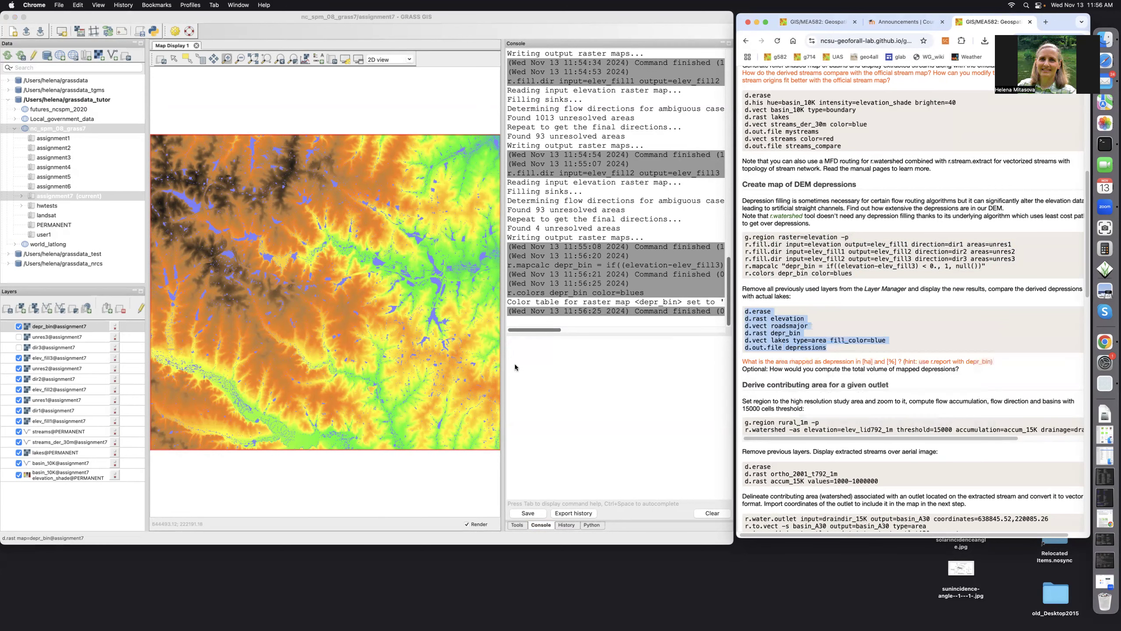
click(515, 349)
right_click(515, 350)
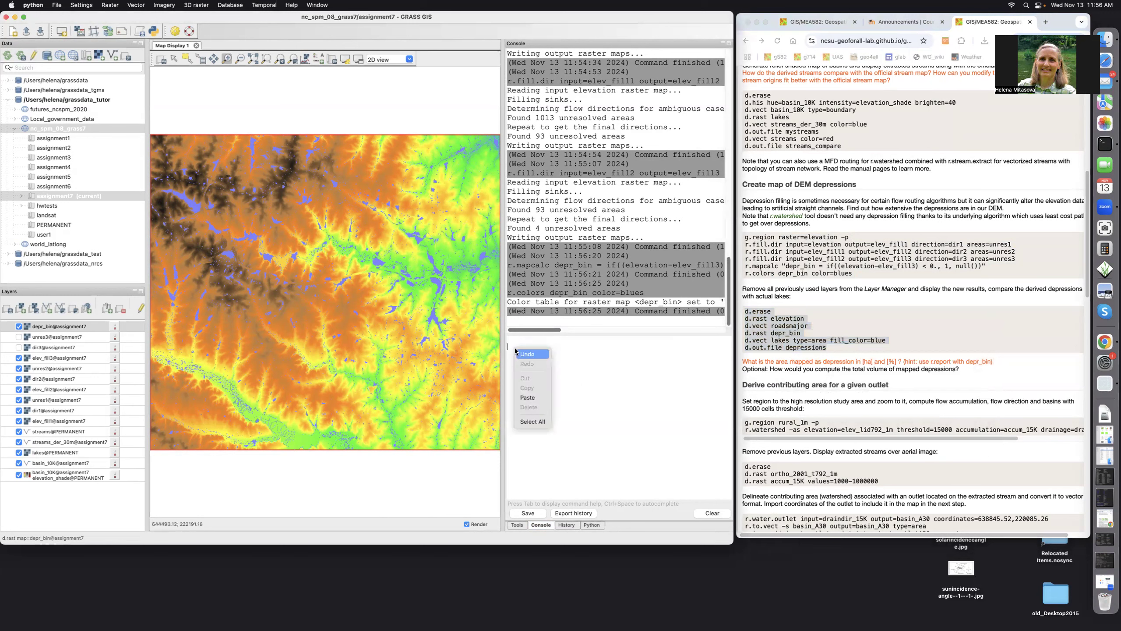
click(521, 398)
Clear the display and draw elevation, major roads, depr_bin and blue-filled lakes.
click(536, 347)
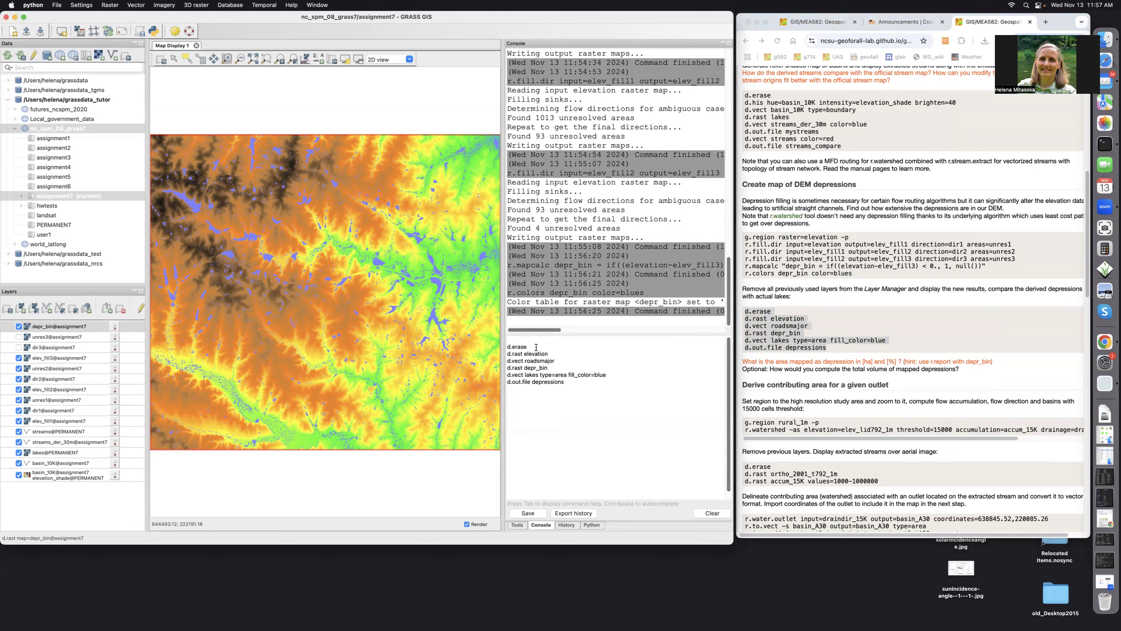
key(Return)
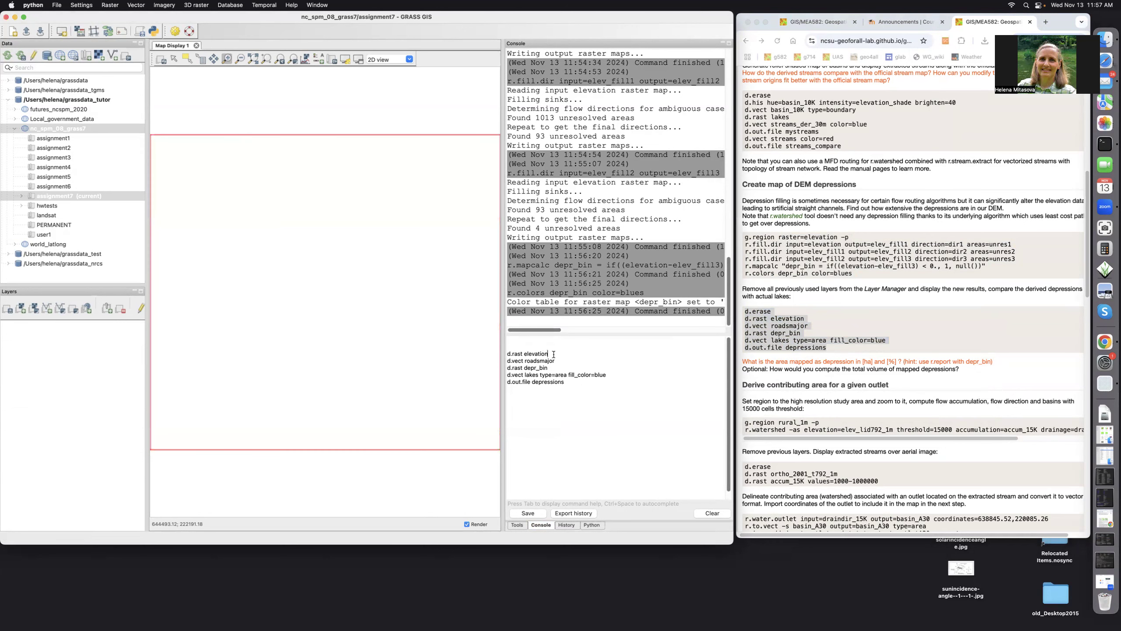
key(Return)
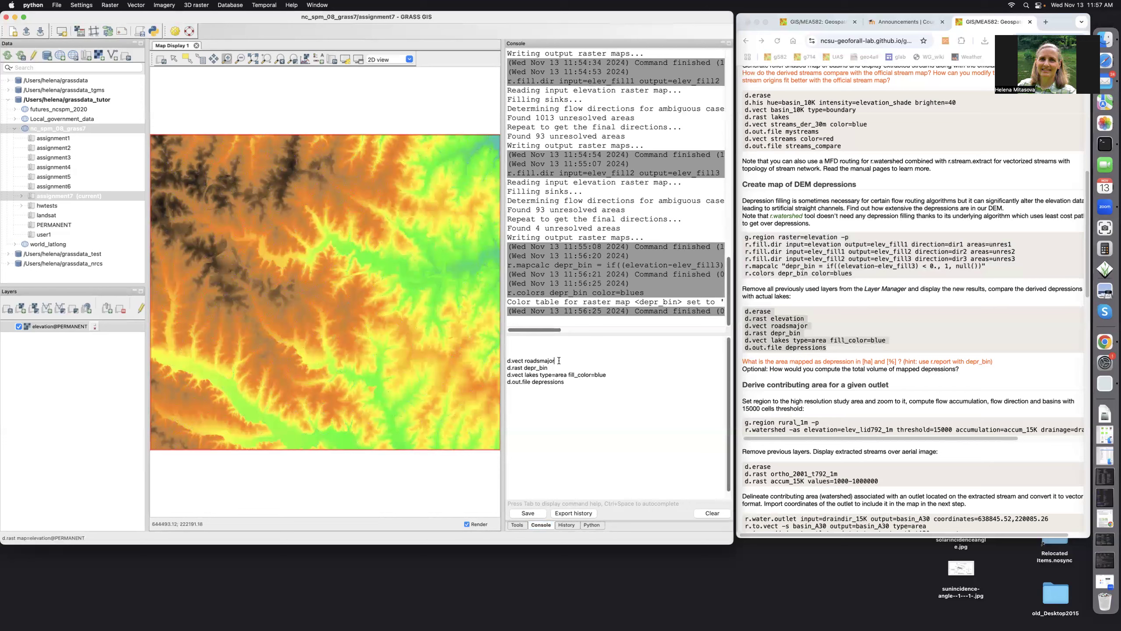
key(Return)
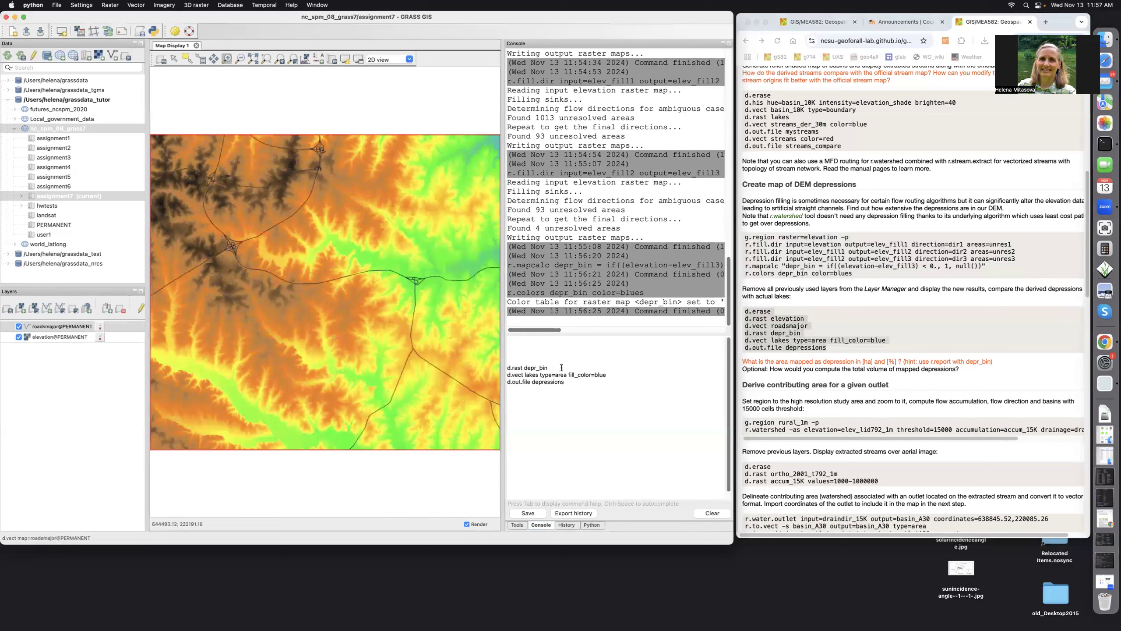
key(Return)
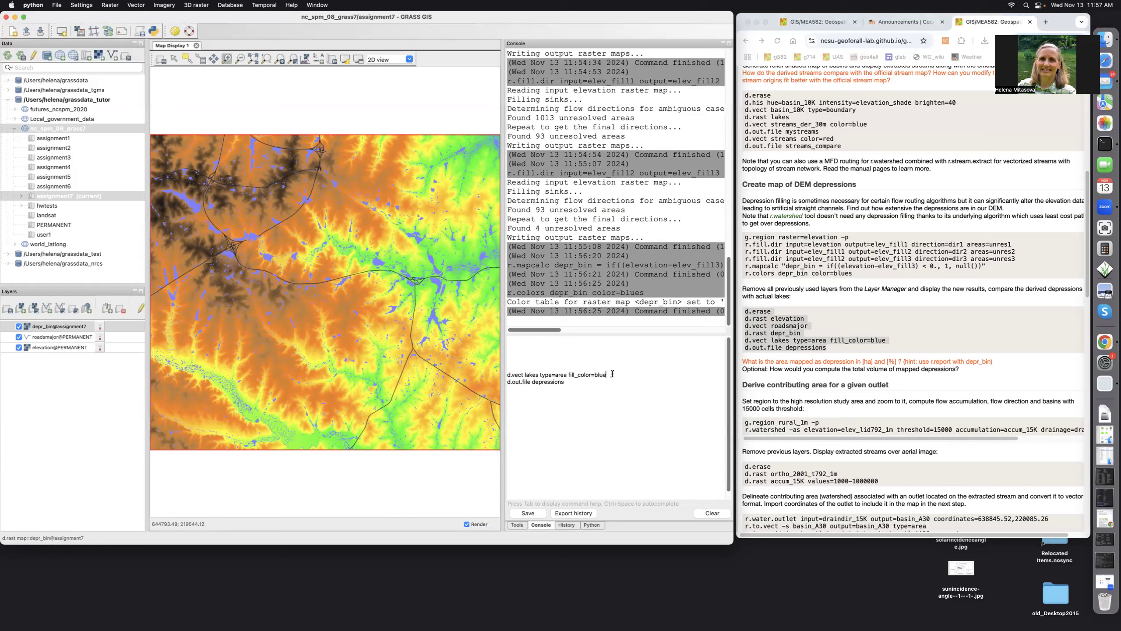
key(Return)
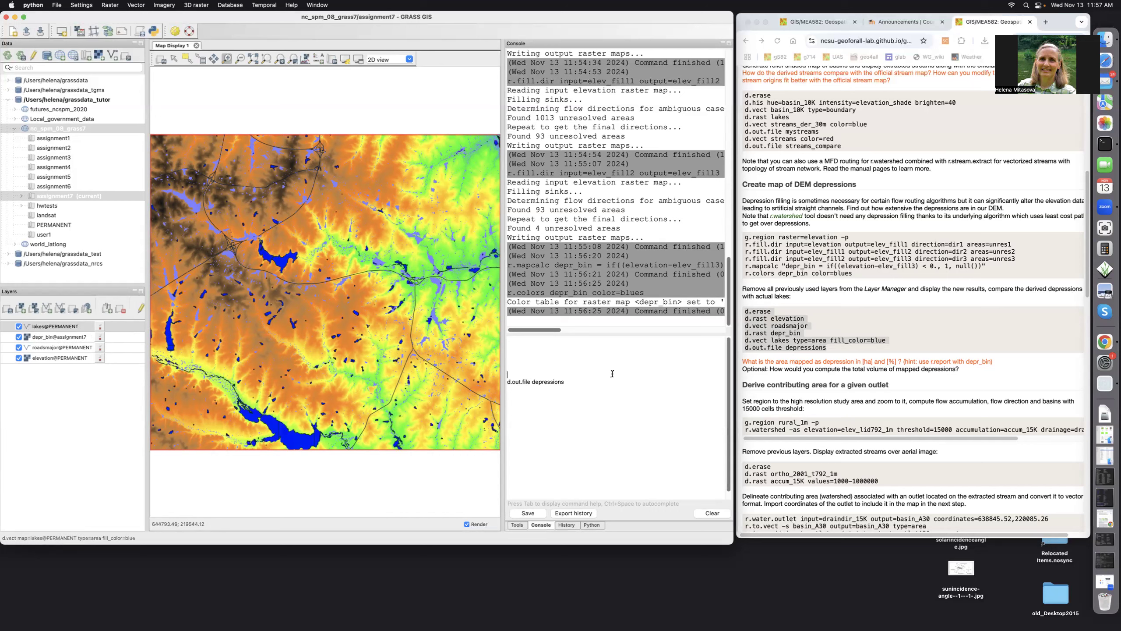
Move depr_bin above lakes and export the map display to the depressions image file.
click(40, 329)
drag(40, 338, 40, 352)
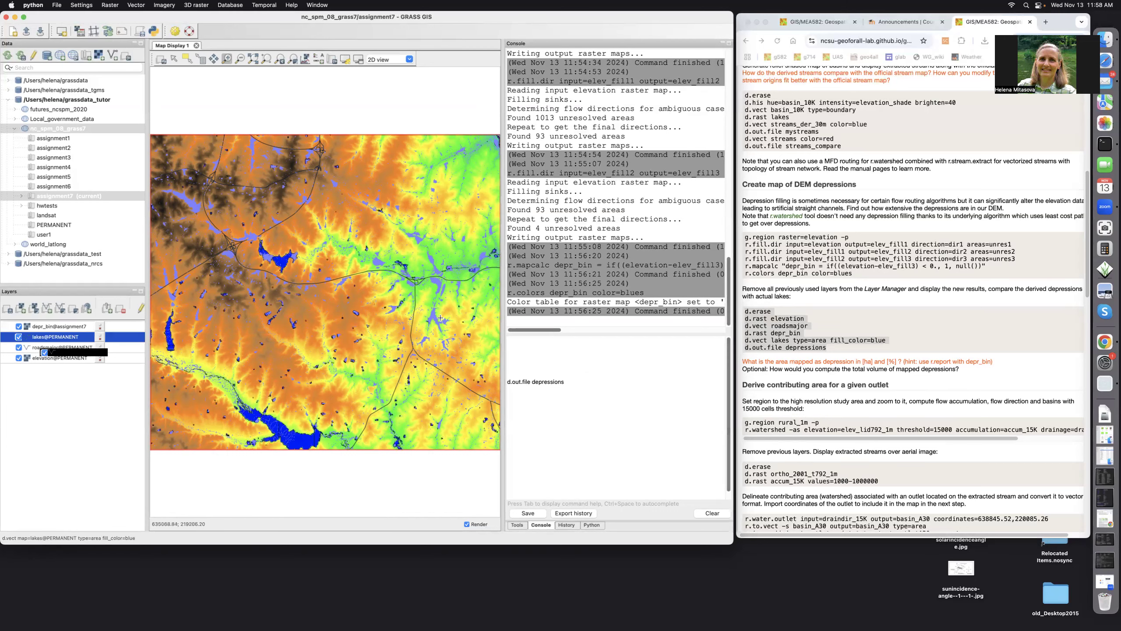
click(567, 382)
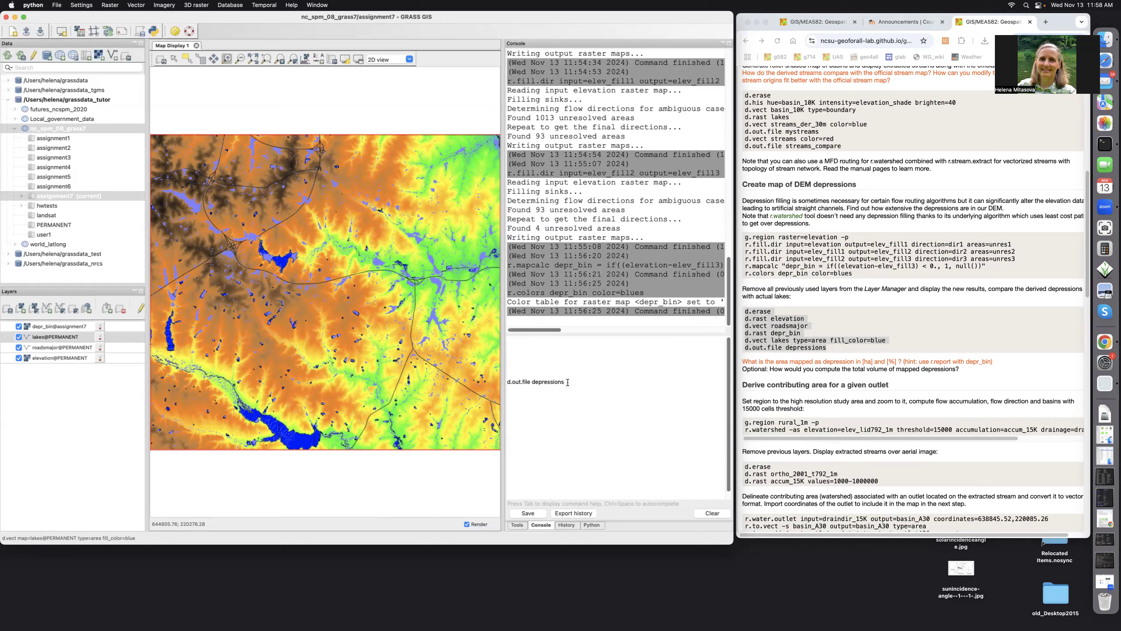
key(Return)
click(839, 367)
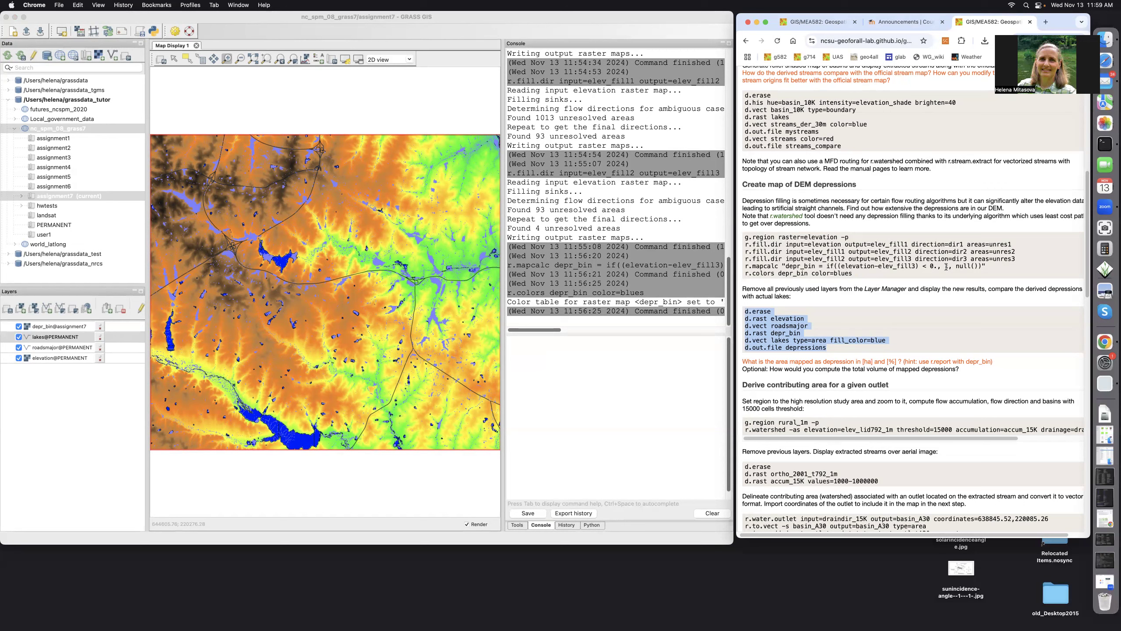
Scroll the tutorial to 'Derive contributing area for a given outlet' and clear the old selection.
scroll(864, 308, down, 5)
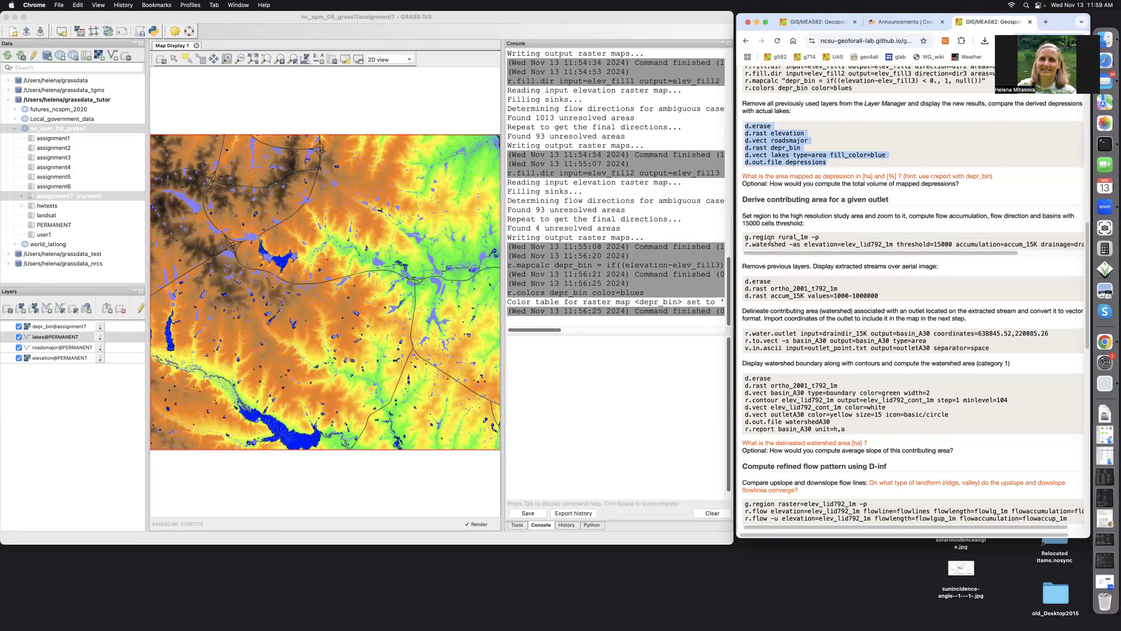
click(746, 238)
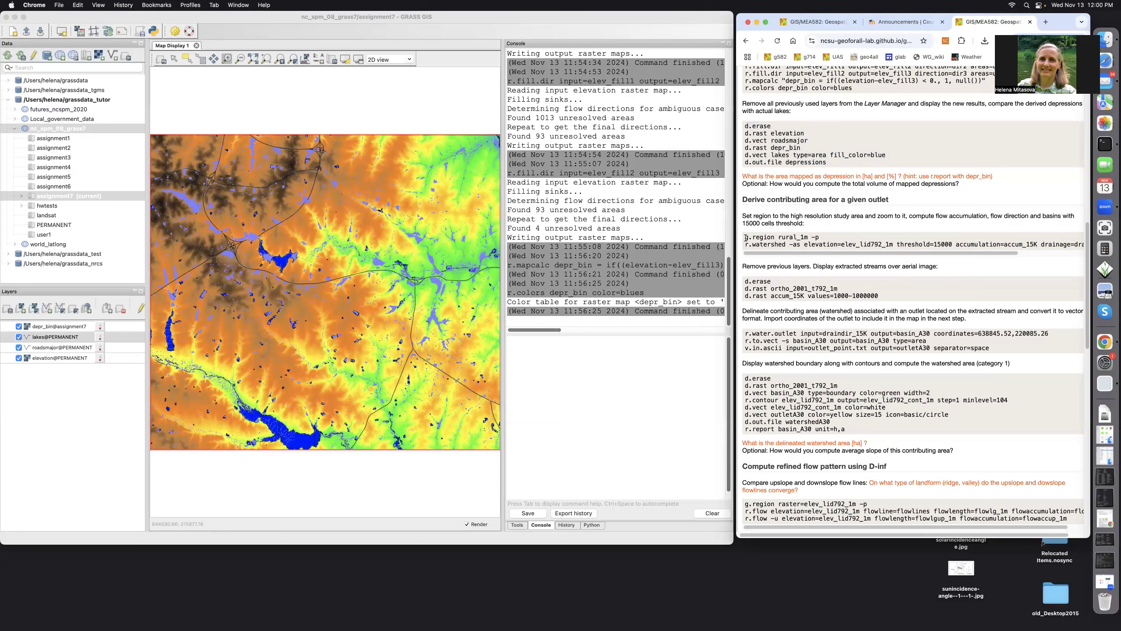
Select the g.region and r.watershed threshold=15000 command block in the tutorial.
drag(745, 239, 1088, 254)
key(super+c)
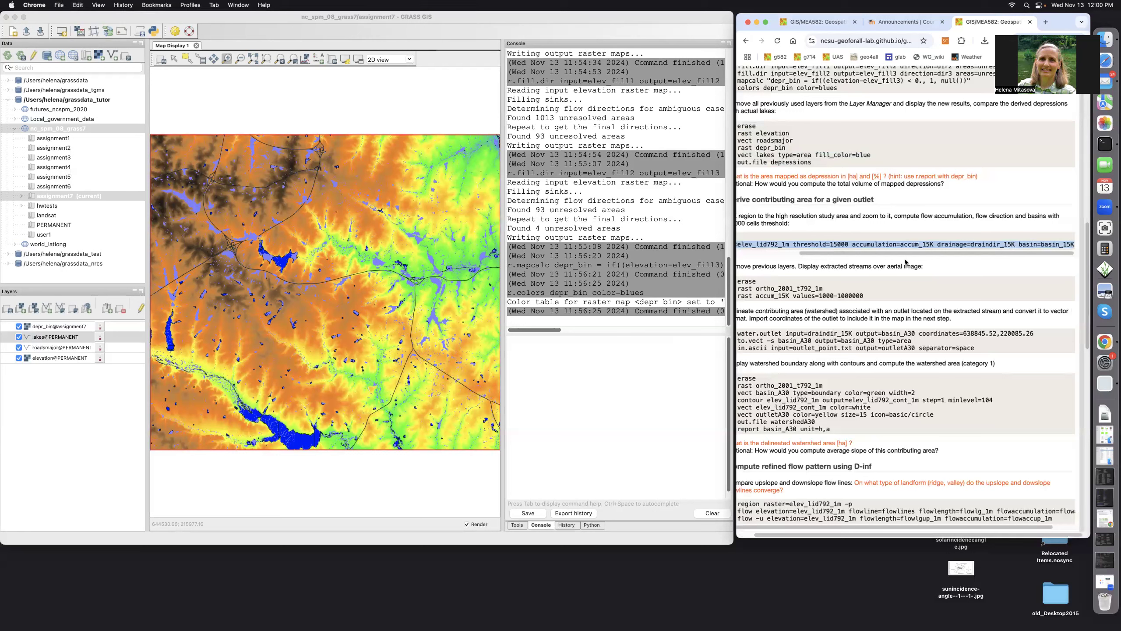
Set the region to rural_1m, then run r.watershed with threshold 15000 to produce accum_15K, draindir_15K and basin_15K.
click(520, 349)
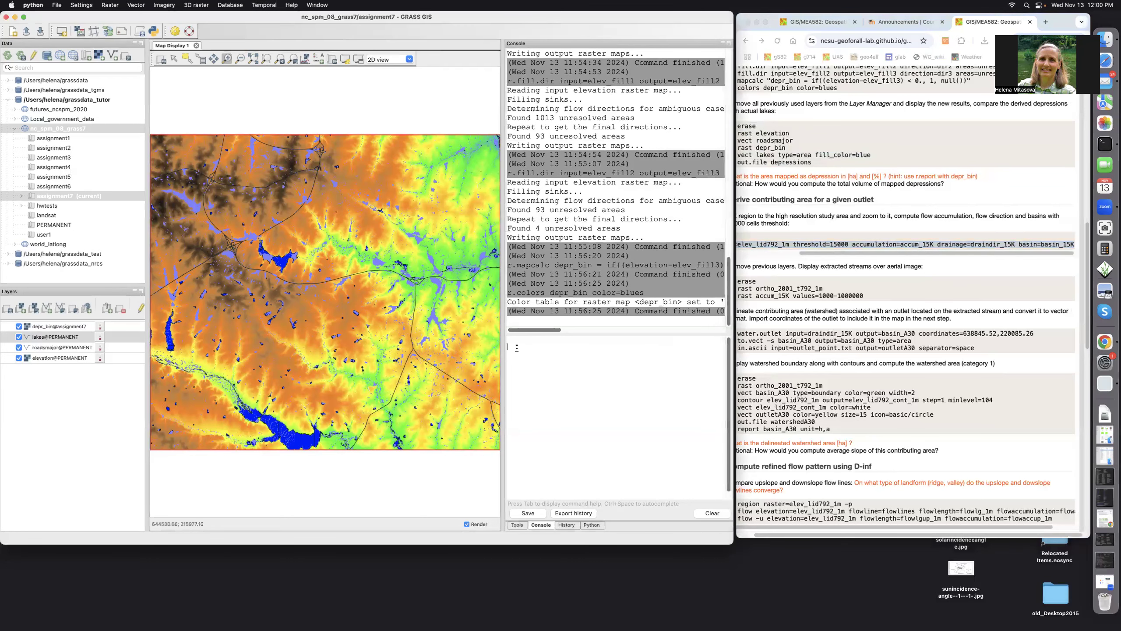
key(super+v)
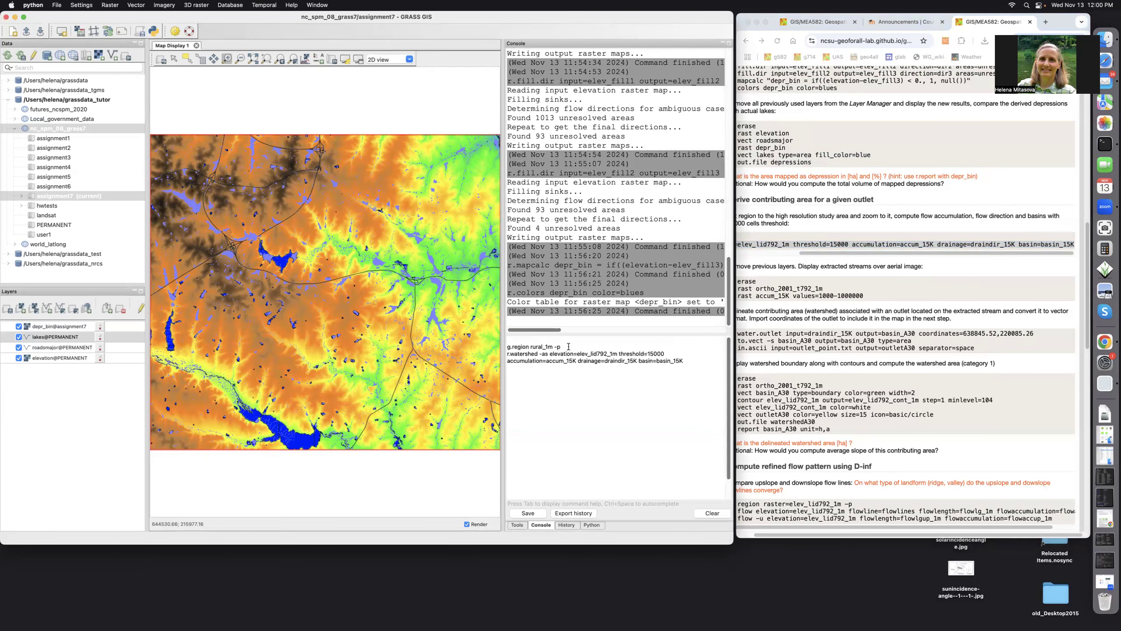
key(Return)
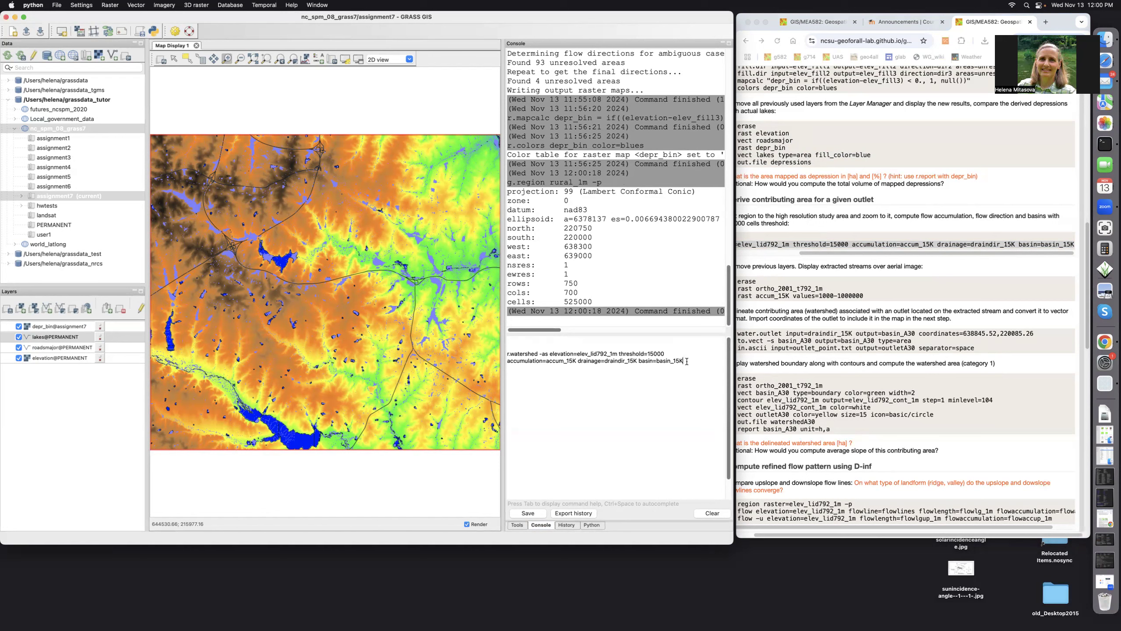
key(Return)
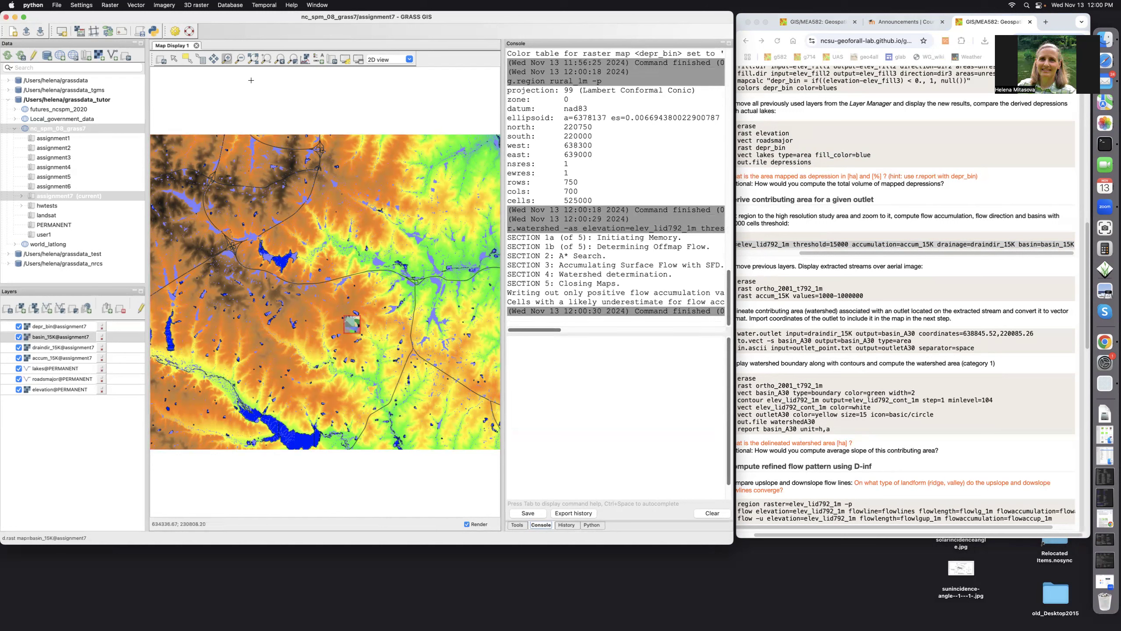
Zoom to basin_15K and toggle depr_bin, basin_15K and draindir_15K to compare them, leaving accum_15K visible.
click(267, 58)
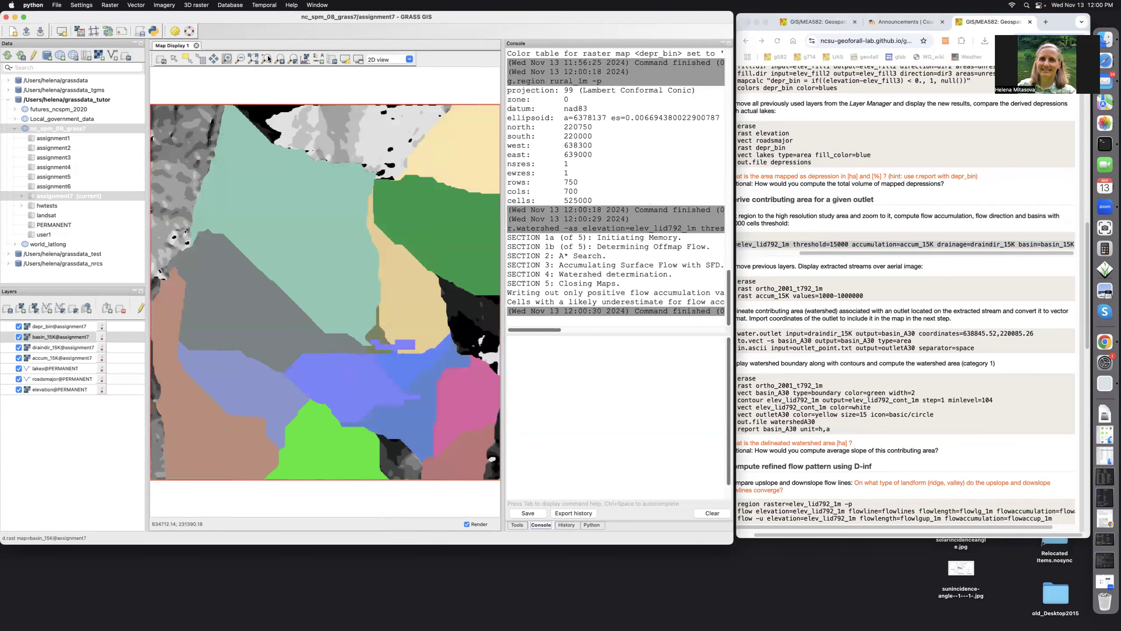
click(18, 327)
click(19, 337)
click(18, 348)
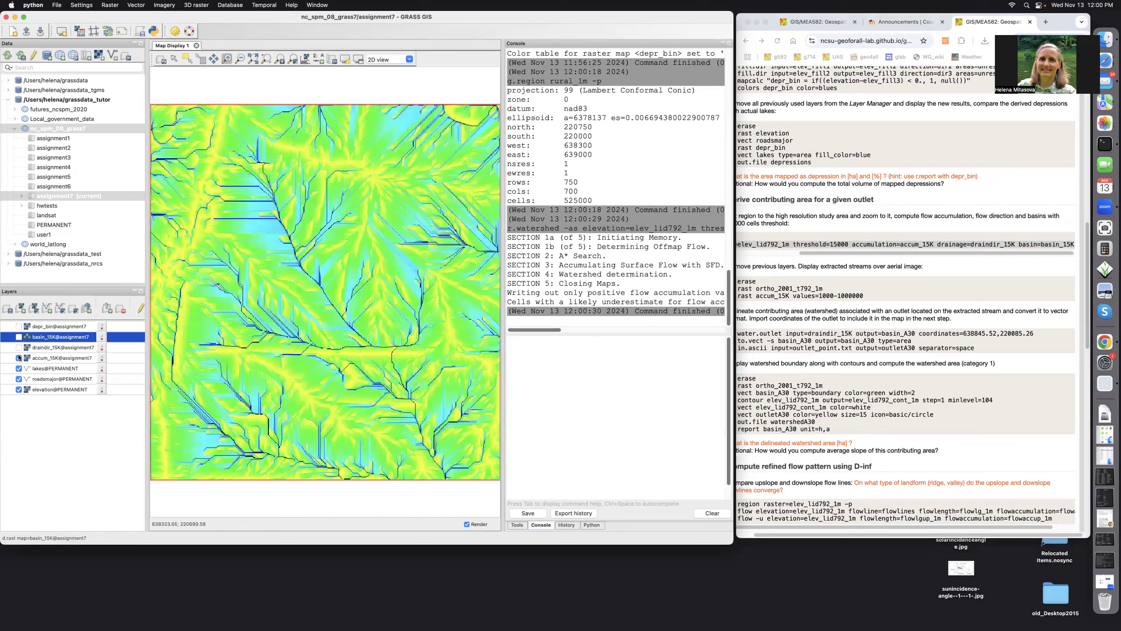
click(18, 337)
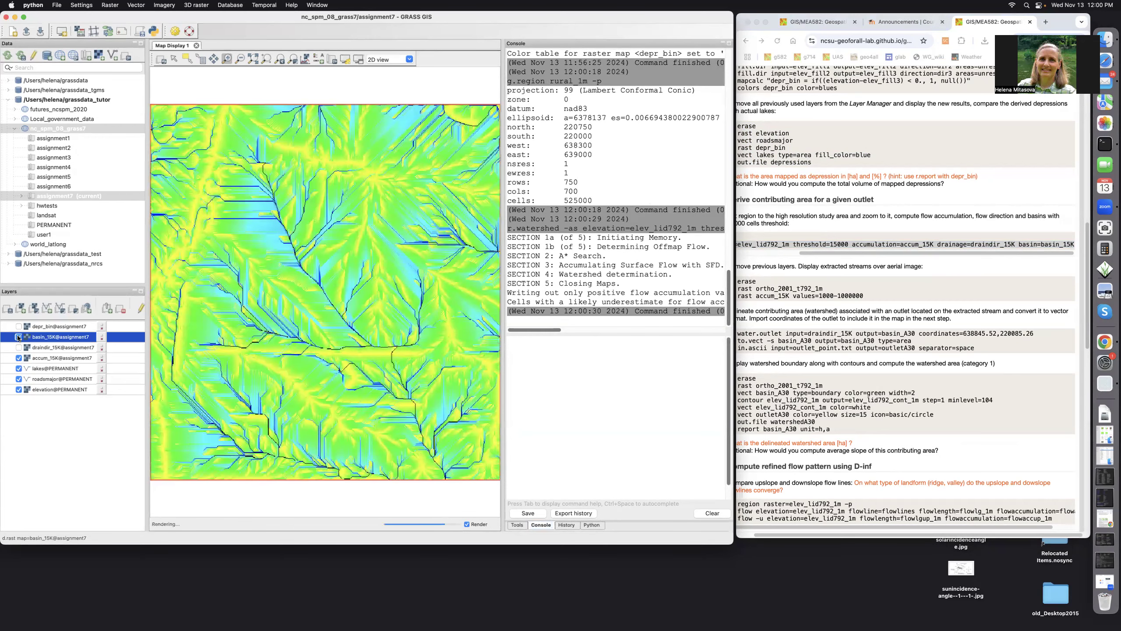
click(18, 337)
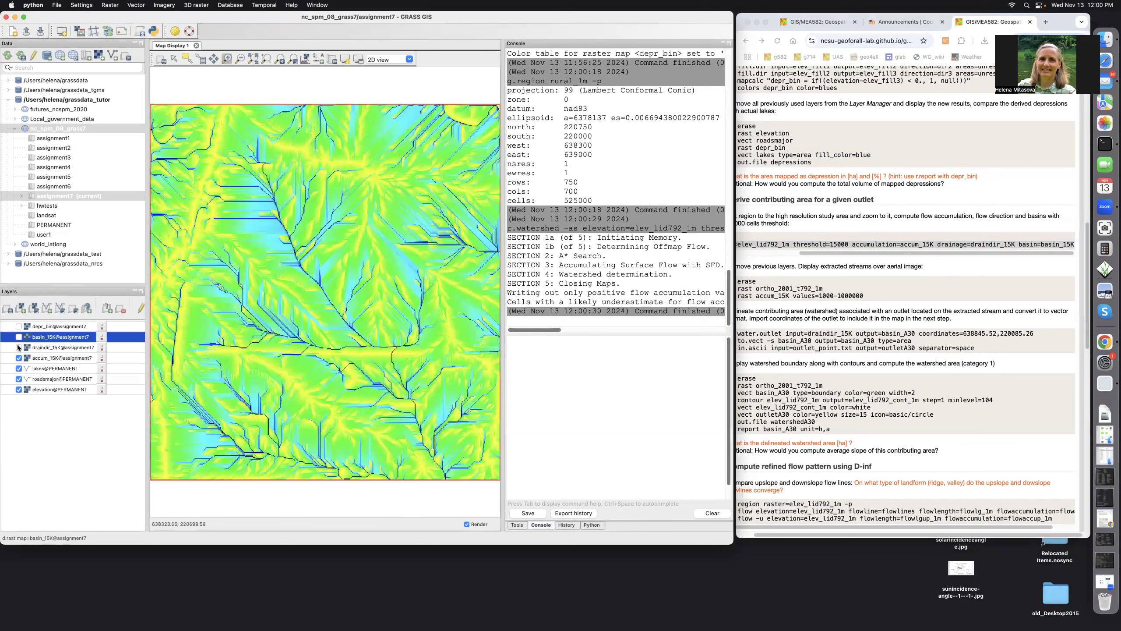
click(19, 348)
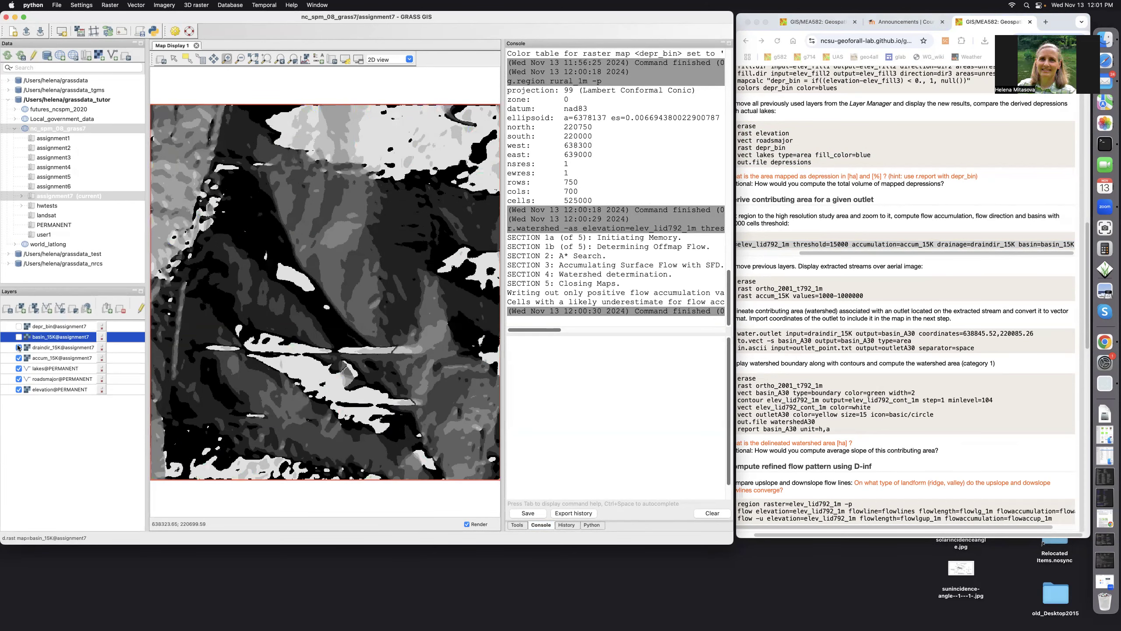
click(18, 348)
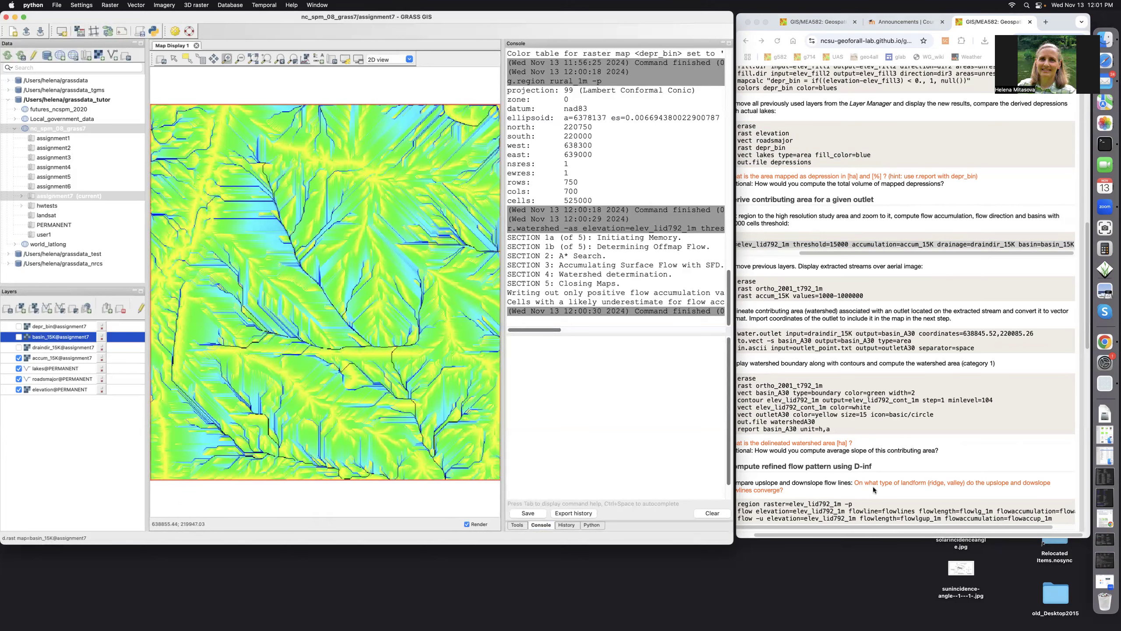
Copy the r.water.outlet, r.to.vect and v.in.ascii command lines from the tutorial page.
click(882, 536)
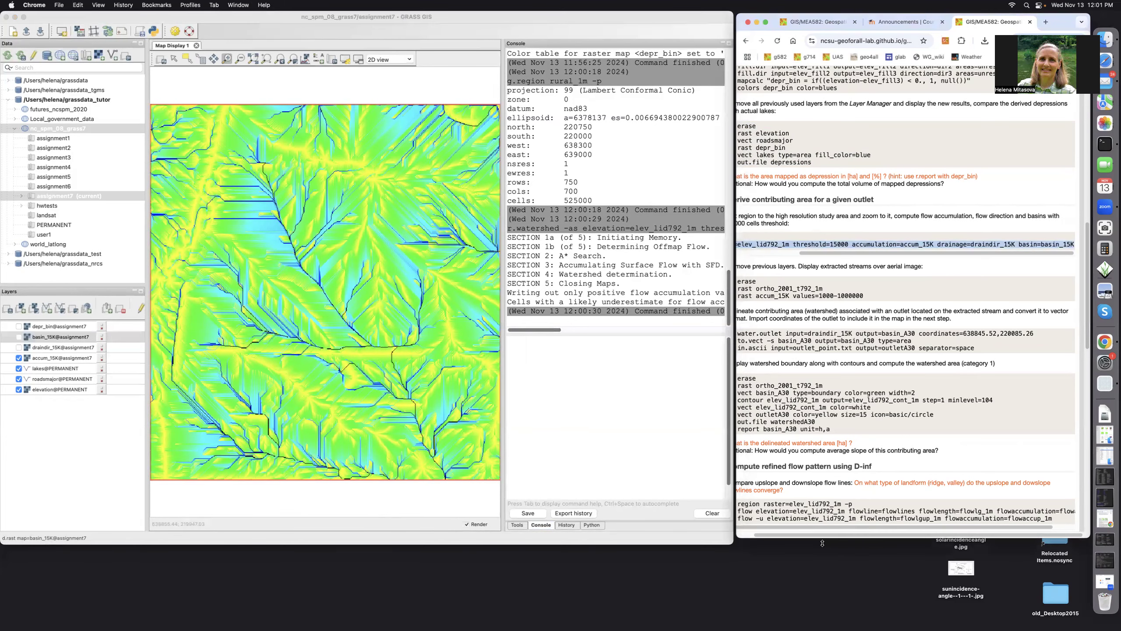
scroll(814, 527, left, 2)
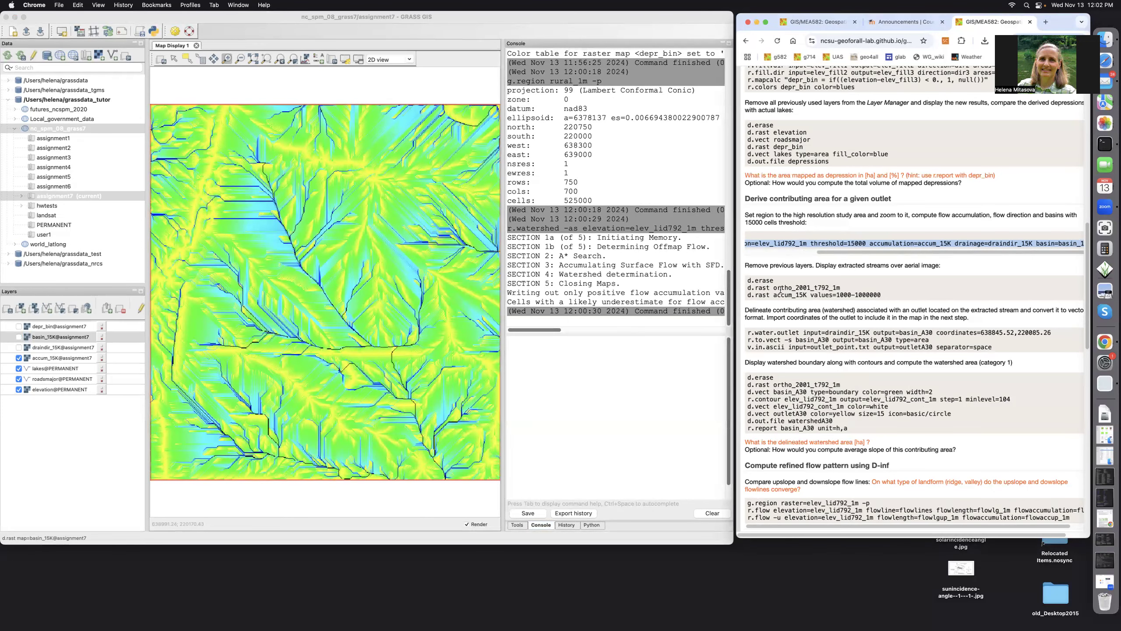
drag(747, 332, 991, 352)
key(super+c)
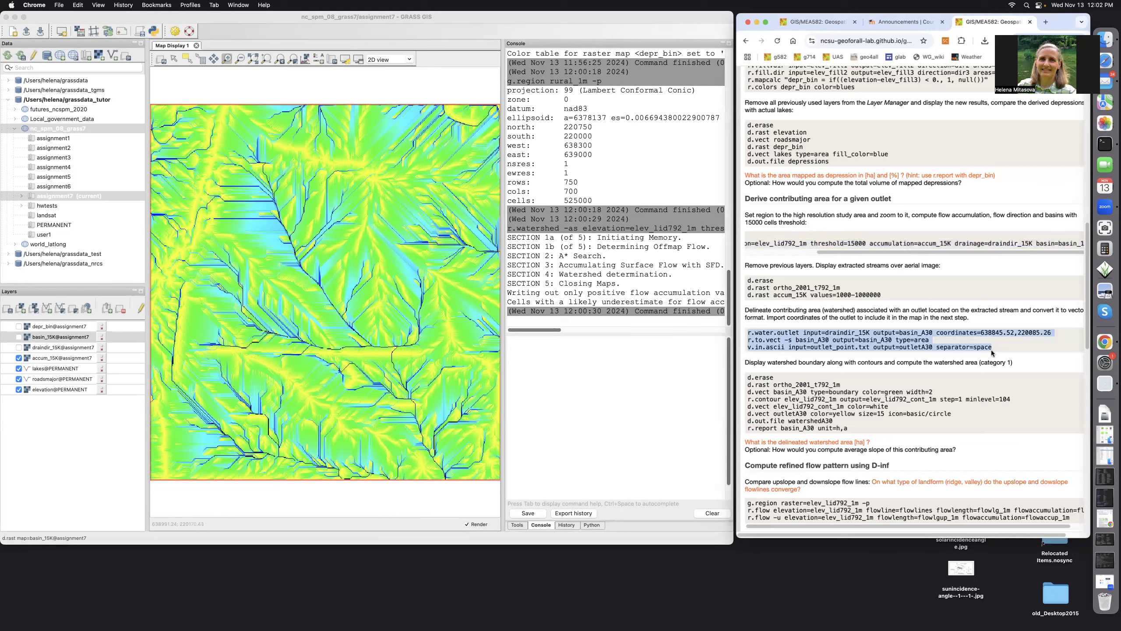
click(526, 356)
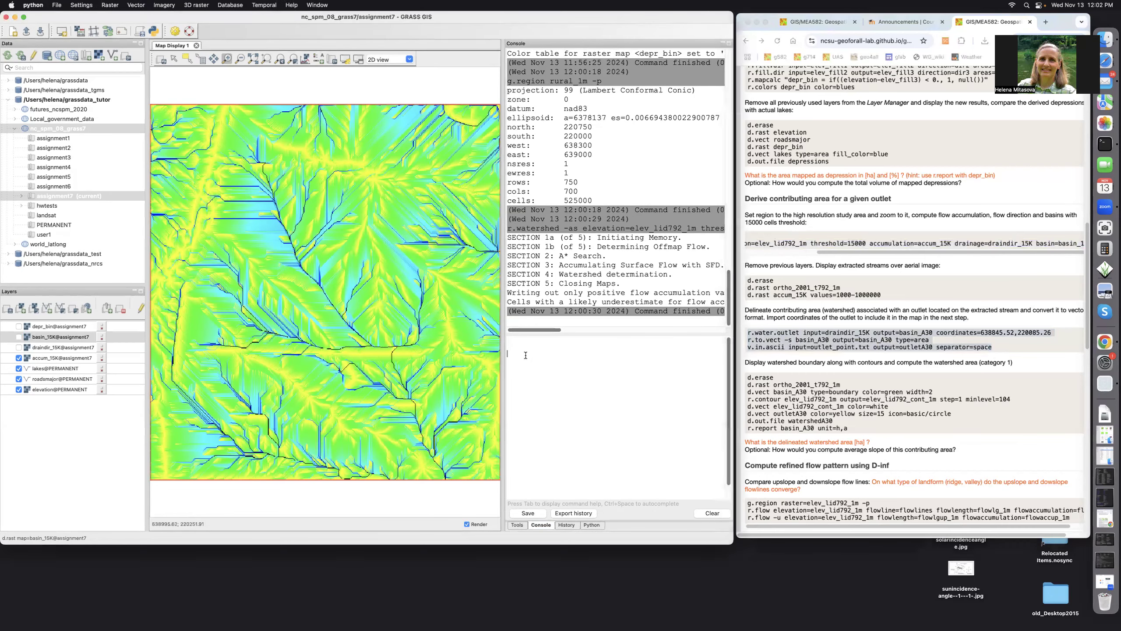
Run r.water.outlet and r.to.vect to create basin_A30 as a blue area; the v.in.ascii import fails.
key(super+v)
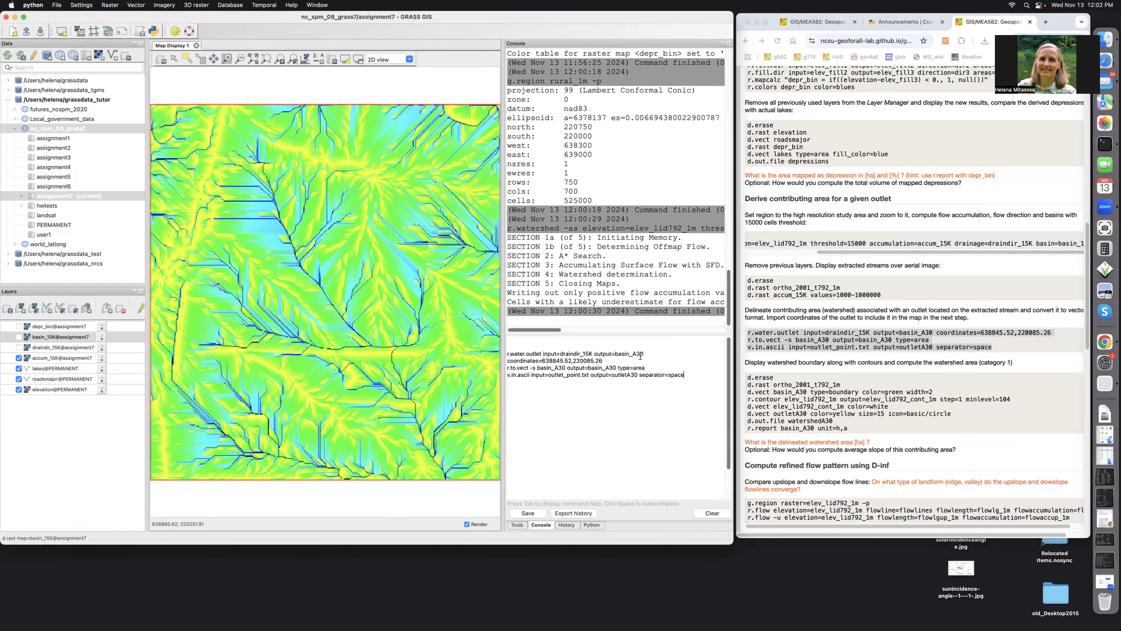
key(Return)
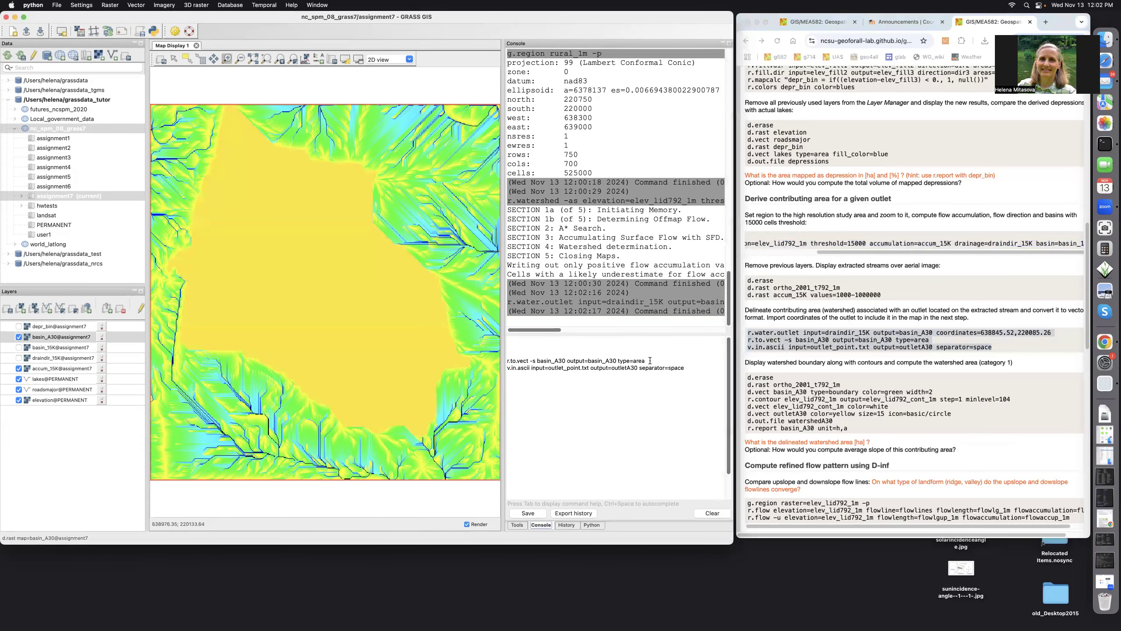
key(Return)
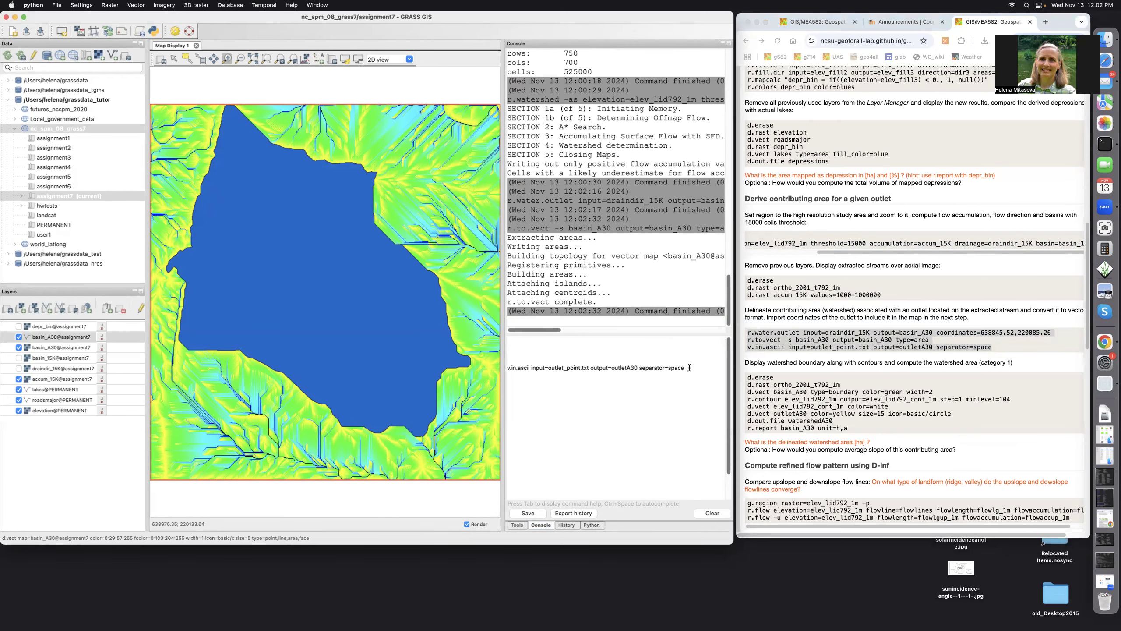
key(Return)
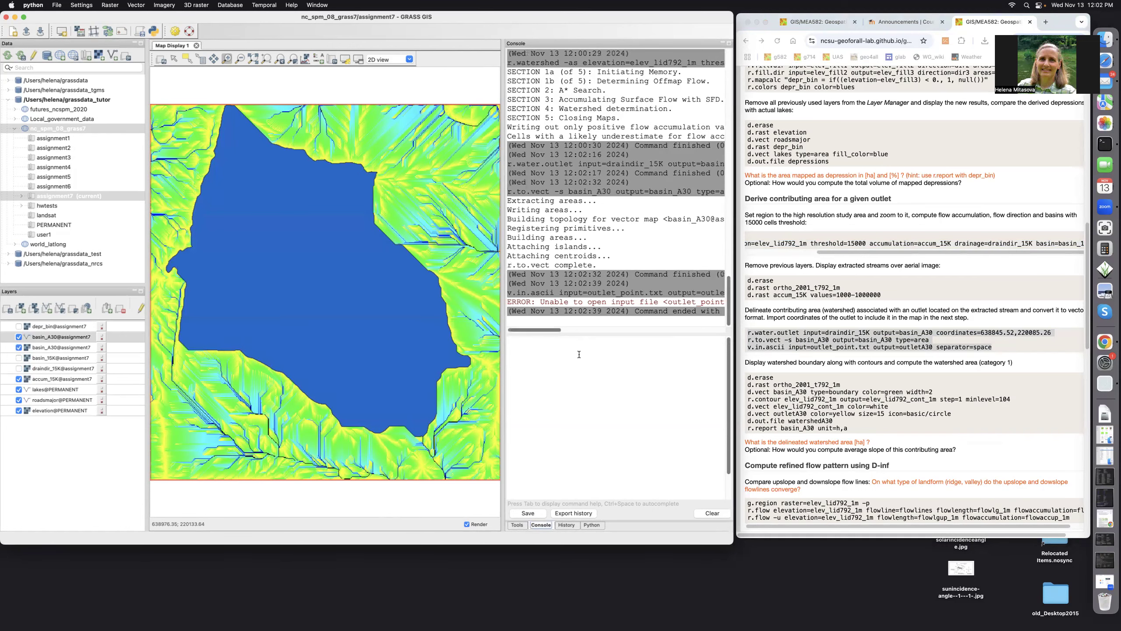
Copy the d.erase through r.report block for showing the watershed boundary and reporting its area.
drag(746, 377, 1013, 399)
right_click(786, 401)
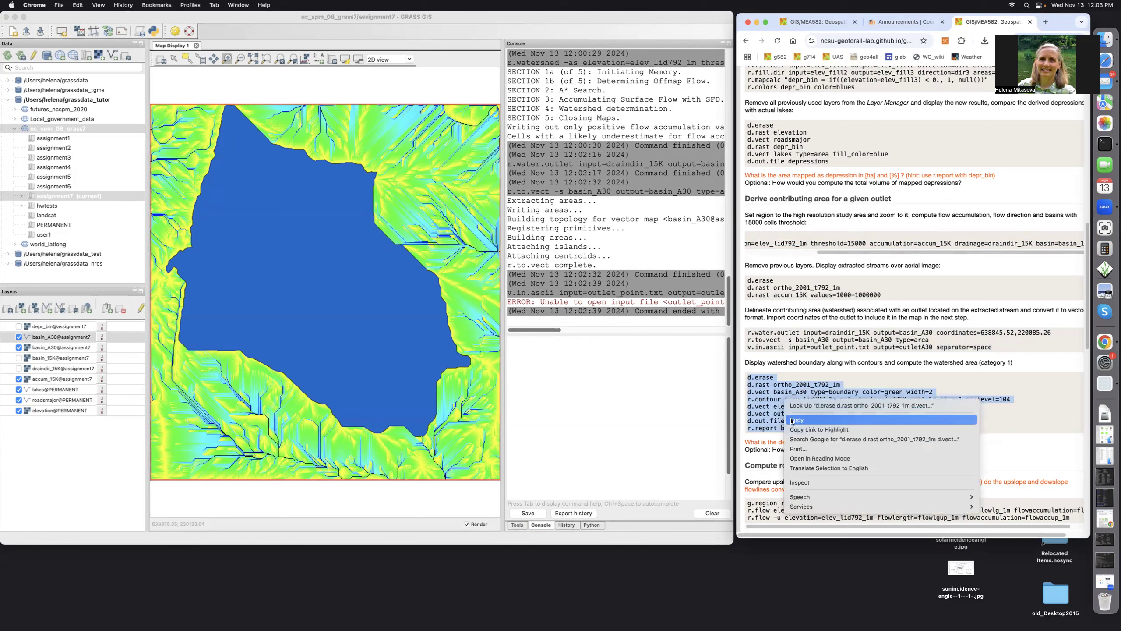
click(792, 420)
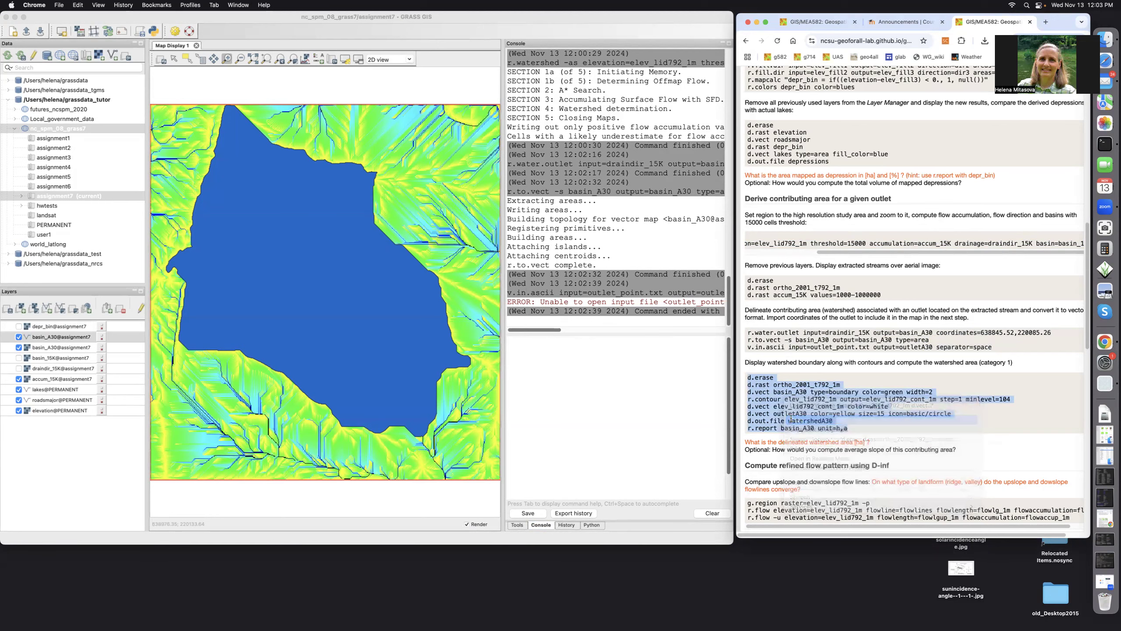
click(517, 360)
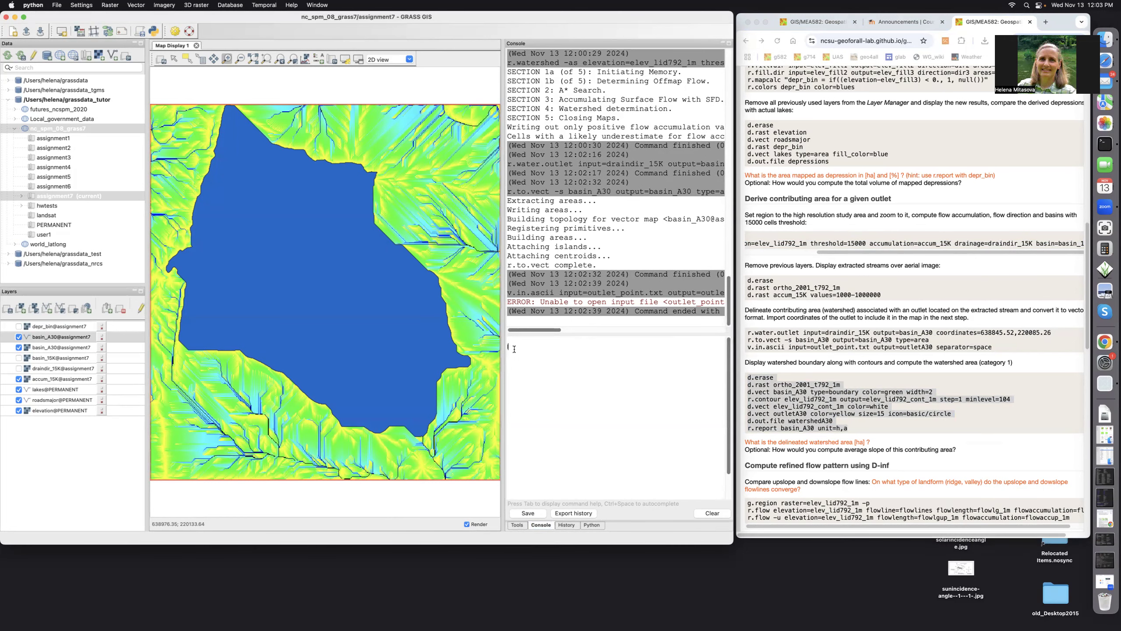
List the working folder with ls, revealing the outlet file is named outlet_point (1).txt.
text(ls)
key(Return)
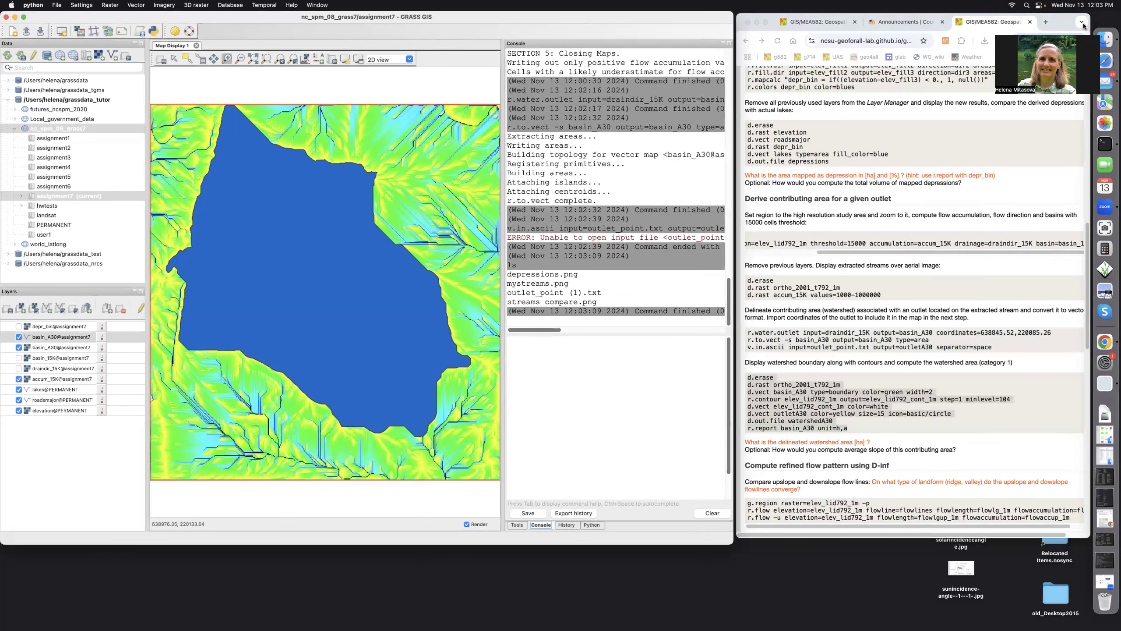
click(1110, 41)
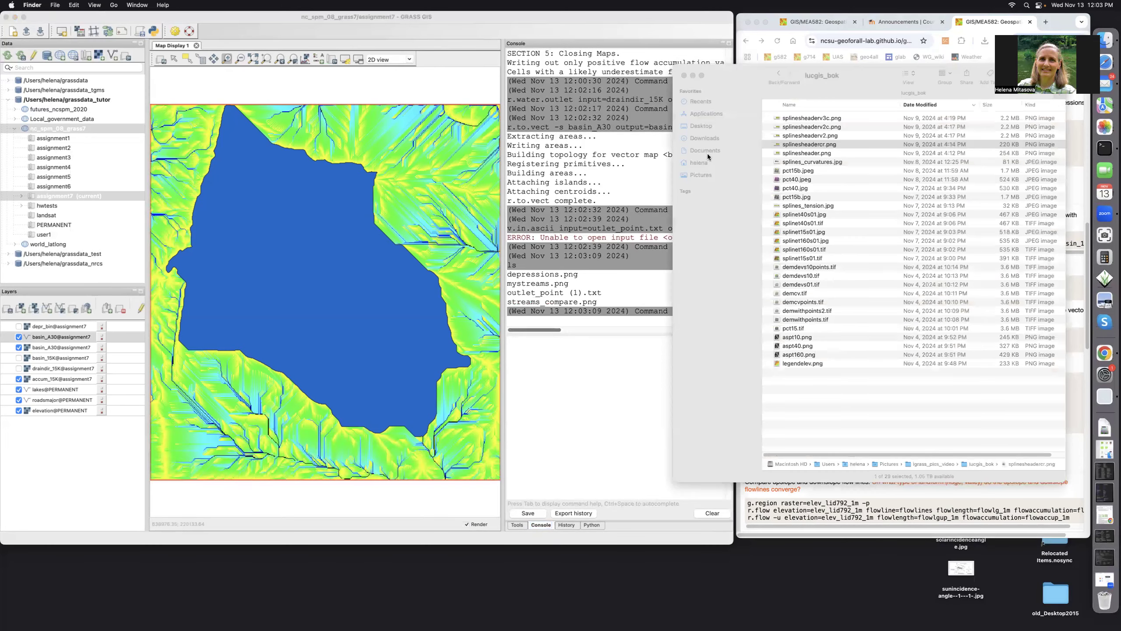
In Documents > gis582_report > hw7, rename outlet_point (1).txt to outlet_point.txt.
click(708, 150)
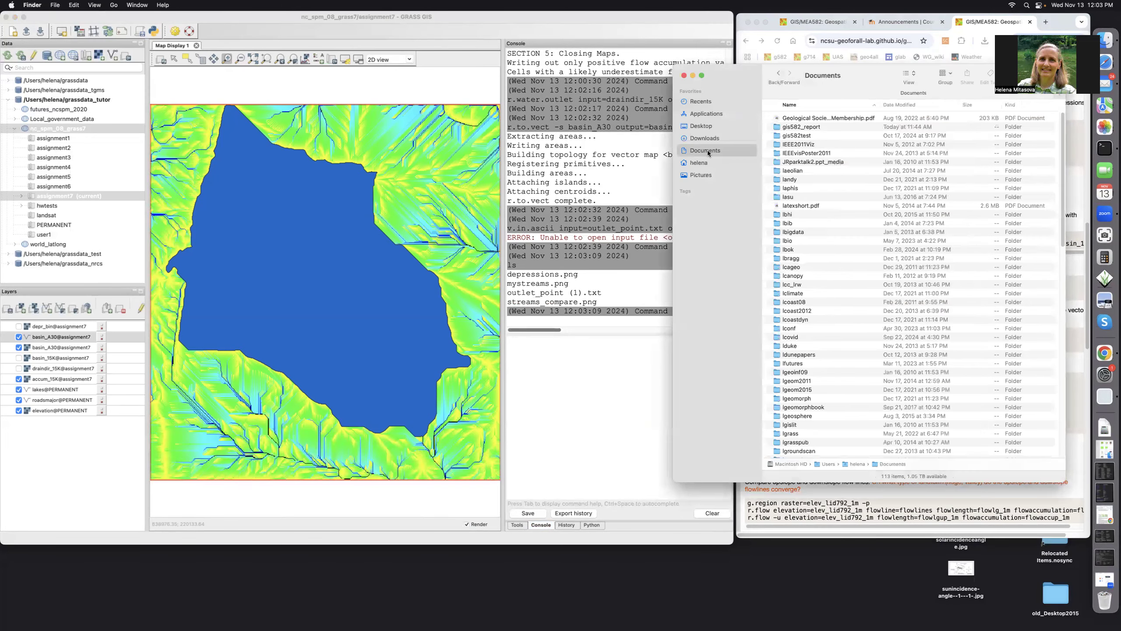
click(807, 127)
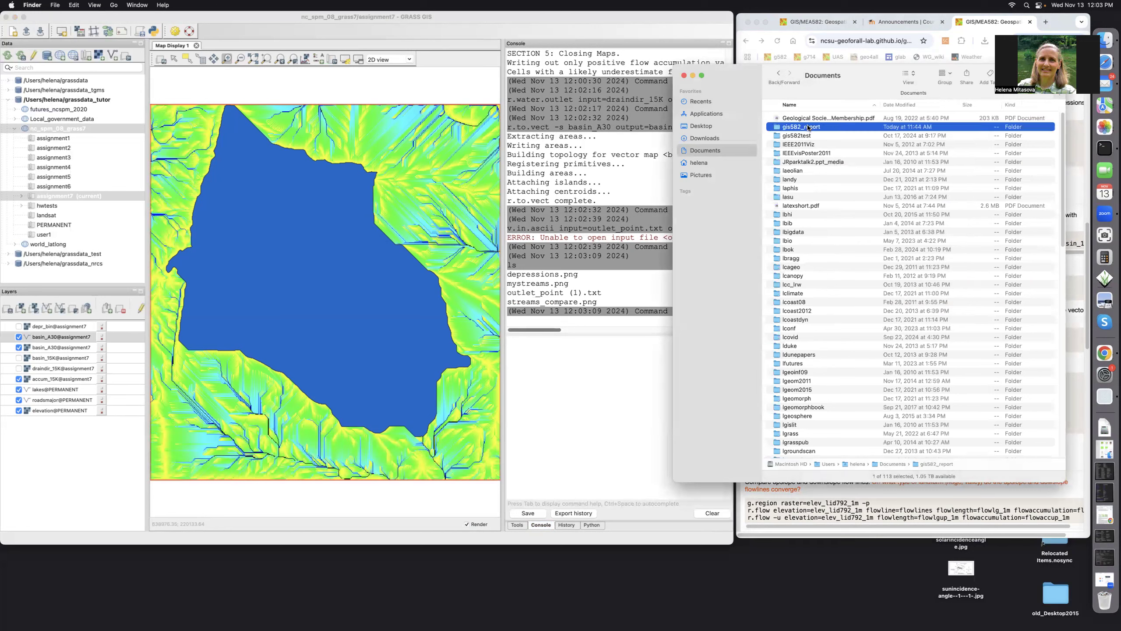
double_click(807, 127)
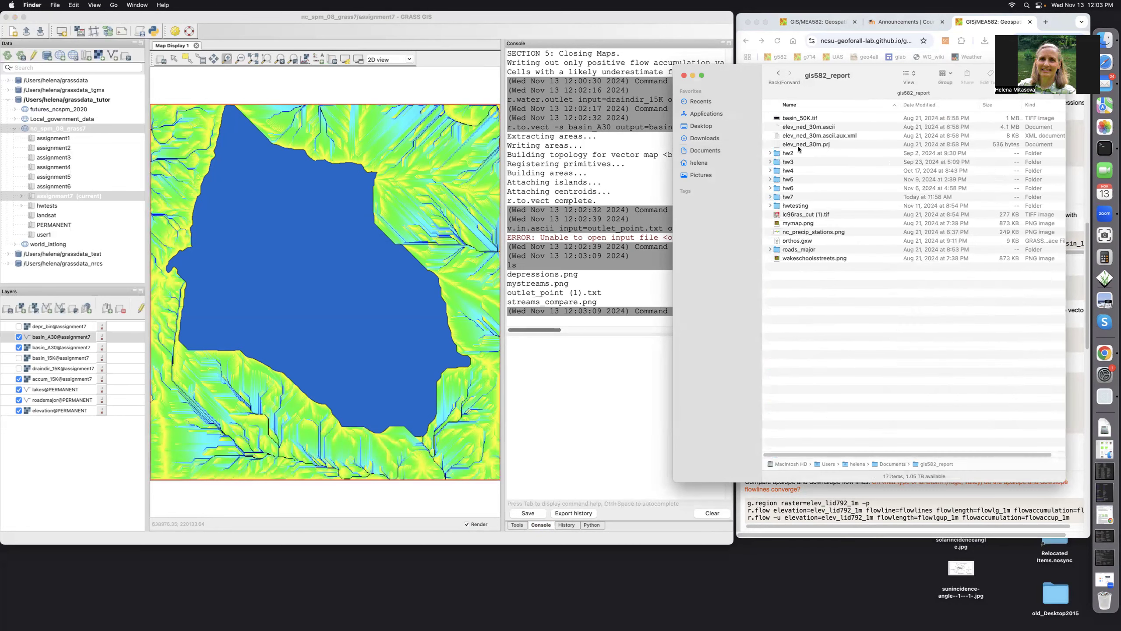
click(796, 197)
double_click(795, 197)
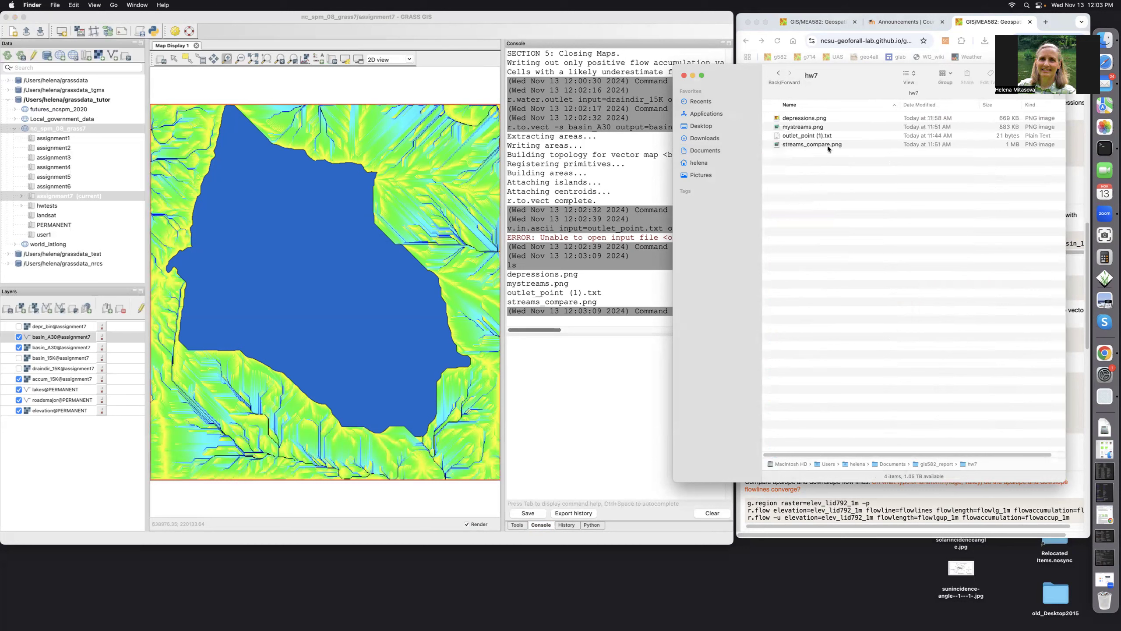
click(816, 135)
click(817, 135)
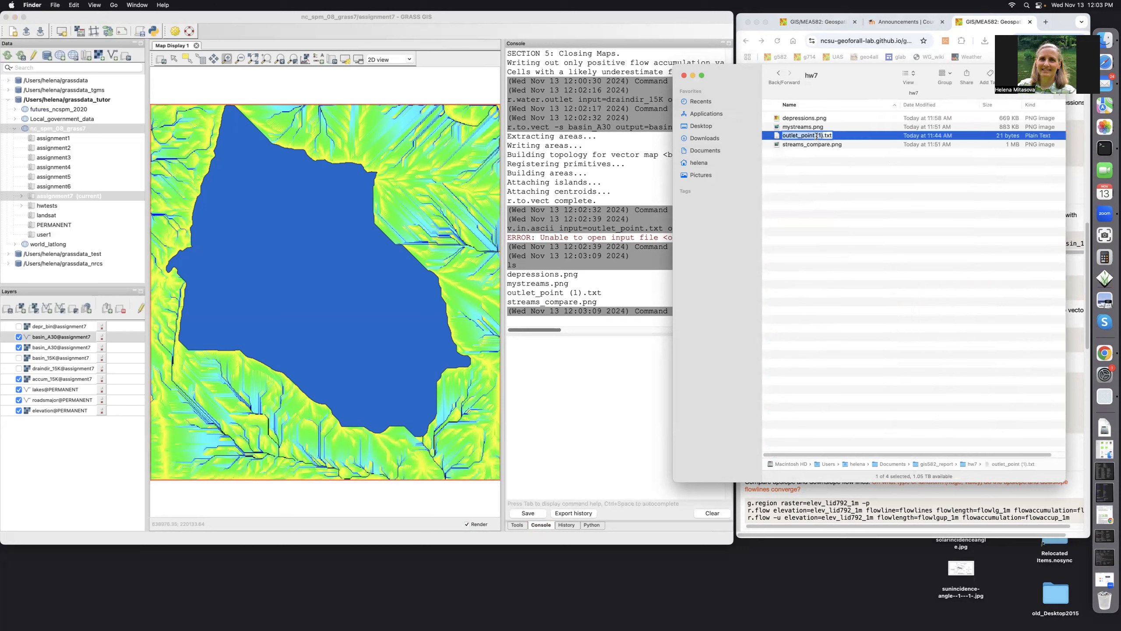
click(822, 136)
key(BackSpace)
key(BackSpace)
key(BackSpace)
key(BackSpace)
click(823, 145)
Rerun v.in.ascii on outlet_point.txt to import the outletA30 point layer.
click(683, 75)
click(523, 369)
key(Up)
key(Up)
key(Return)
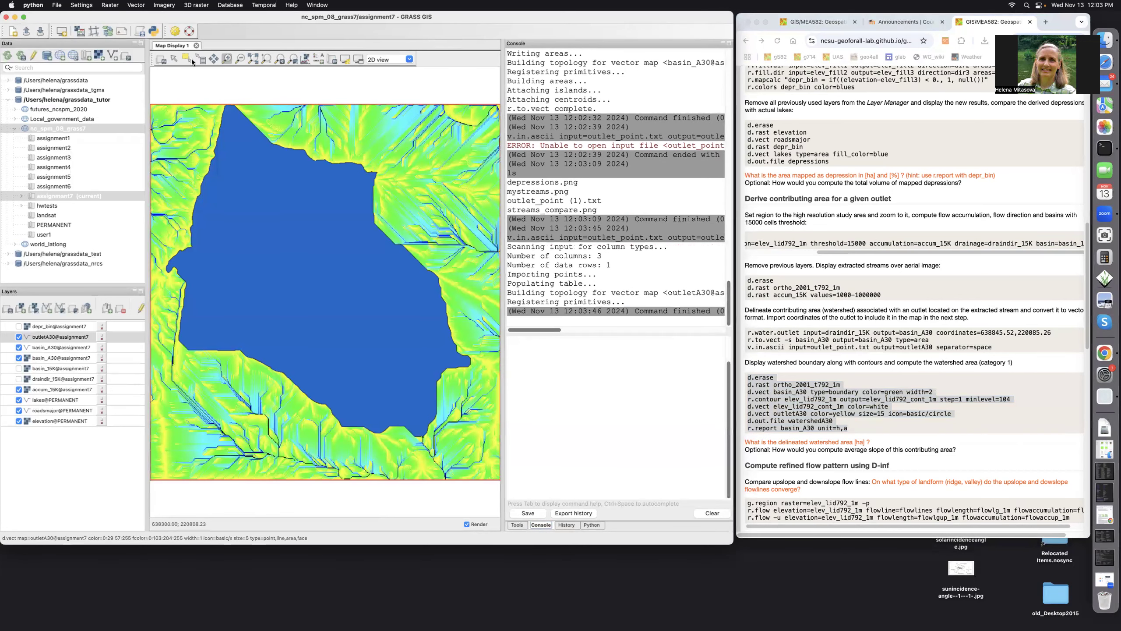
click(173, 59)
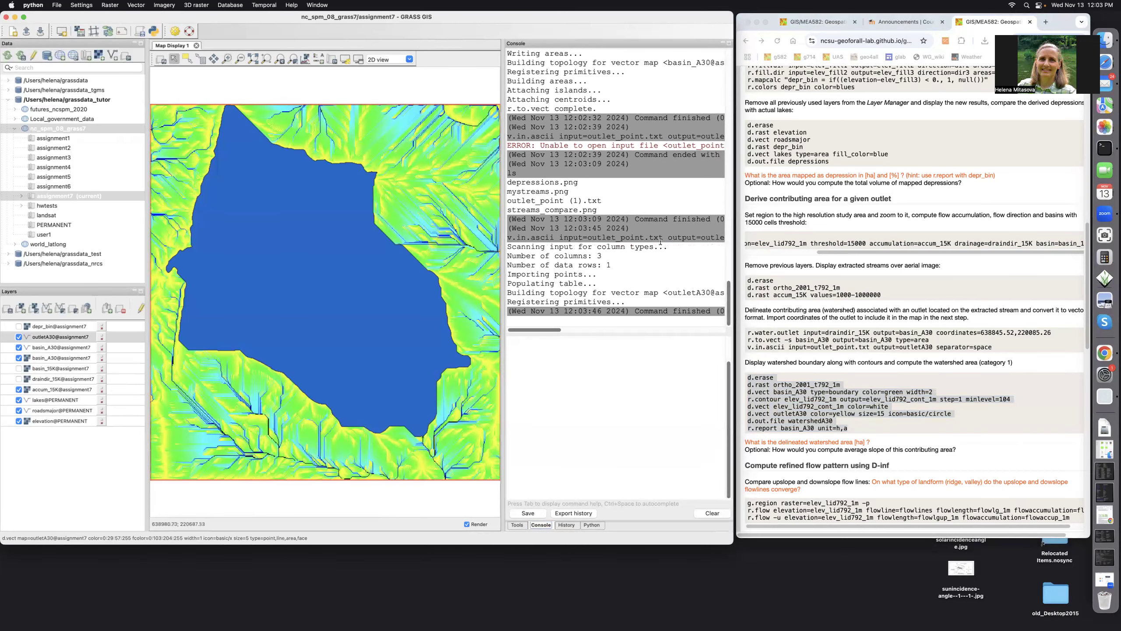
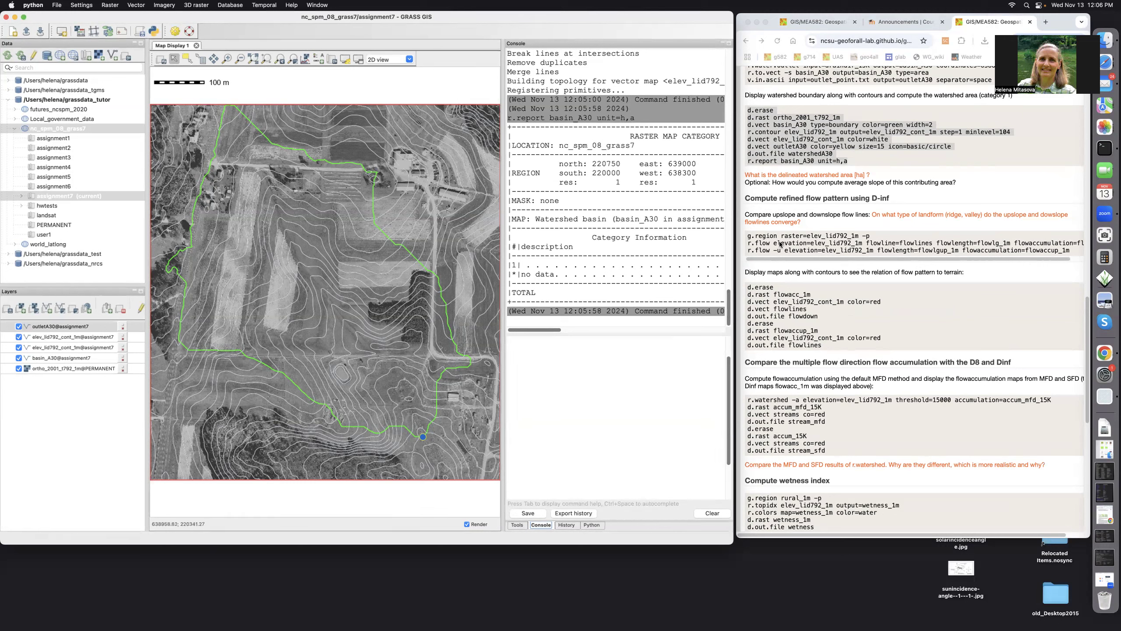
Paste the g.region and r.flow commands into the Console and set the region to elev_lid792_1m.
click(745, 240)
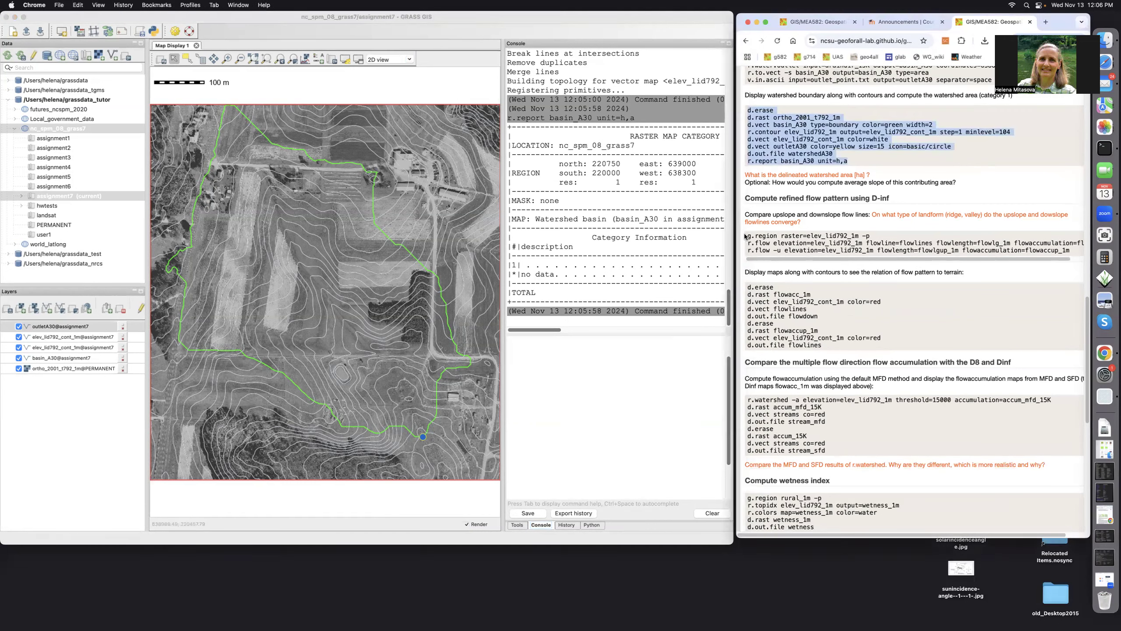
click(745, 236)
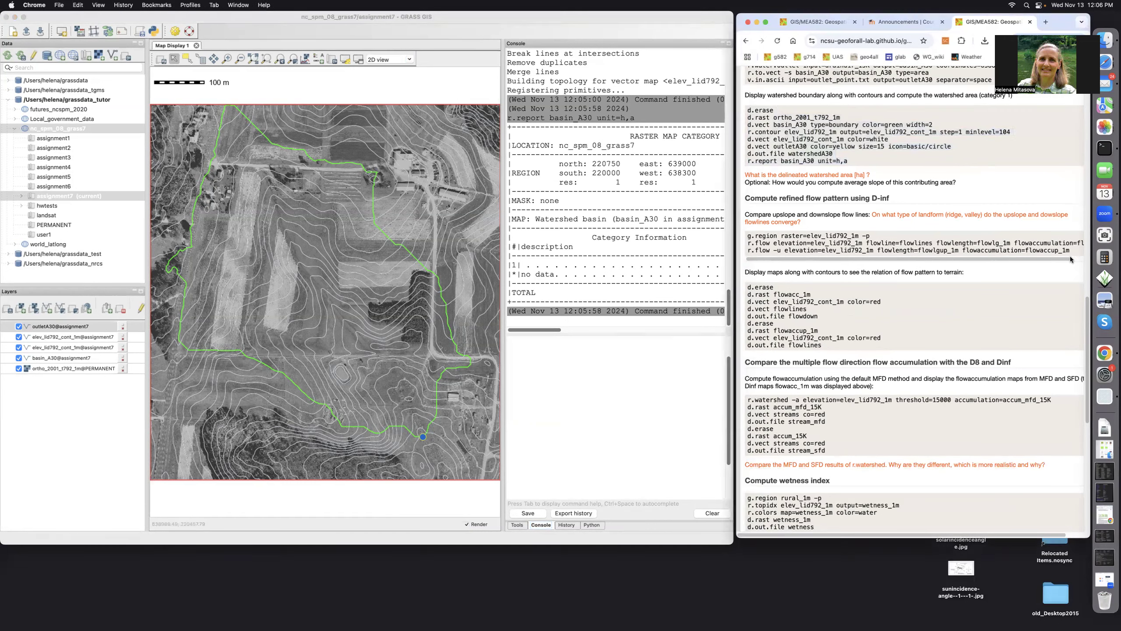
drag(1070, 259, 1082, 259)
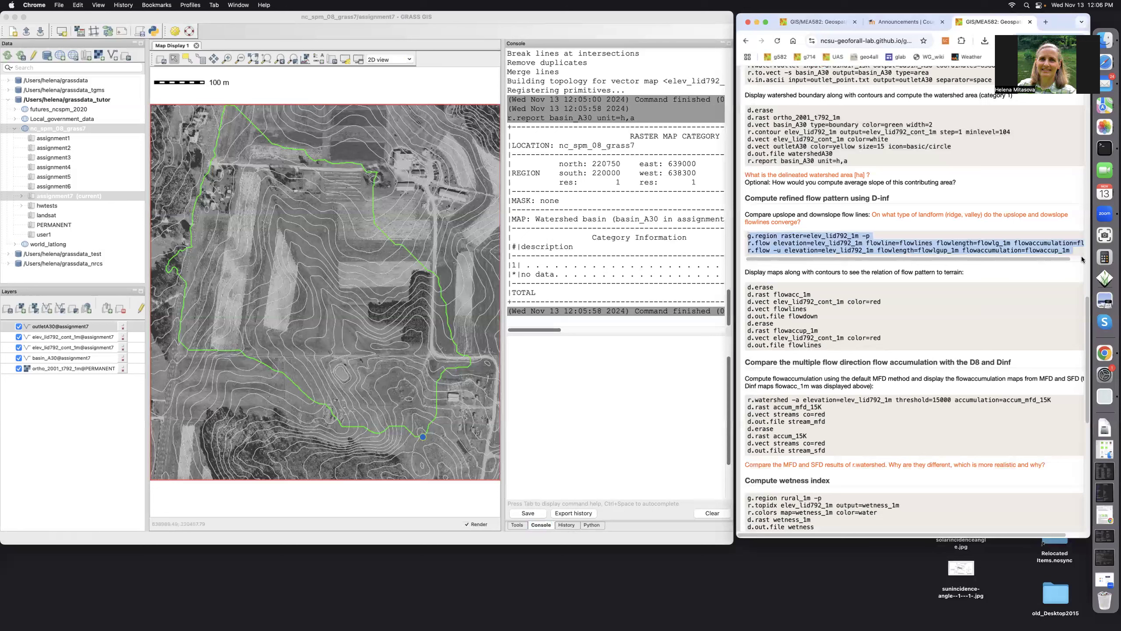
right_click(830, 245)
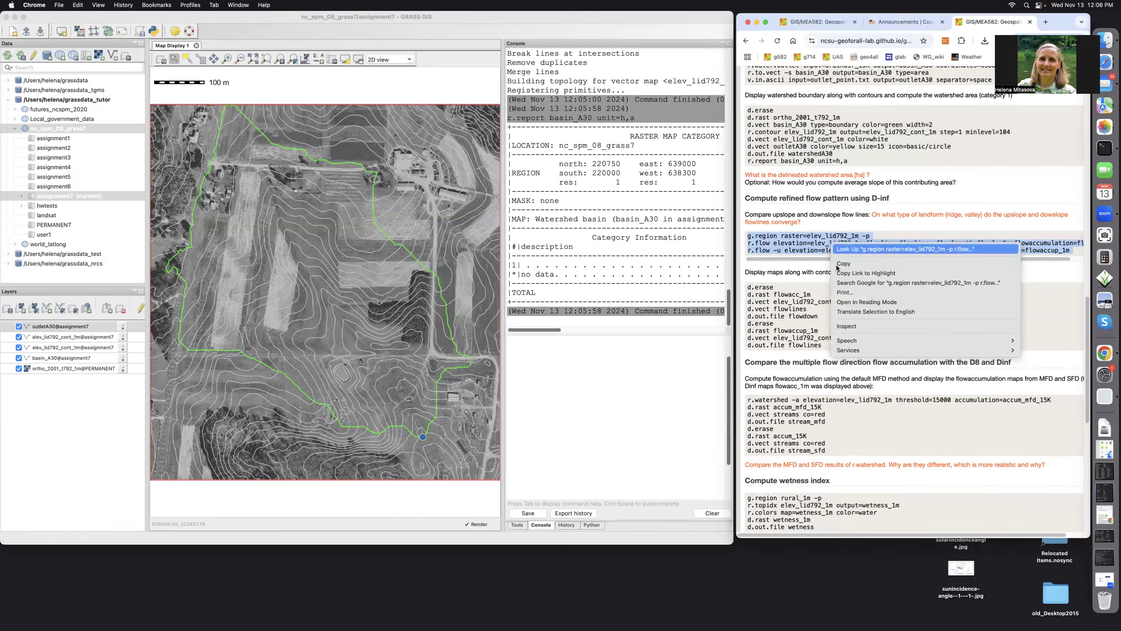
click(553, 373)
text(g.region raster=elev_lid792_1m -p r.flow elevation=elev_lid792_1m flowline=flowlines flowlength=flowlg_1m flowaccumulation=flowacc_1m r.flow -u elevation=elev_lid792_1m flowlength=flowlgup_1m flowaccumulation=flowaccup_1m)
key(Return)
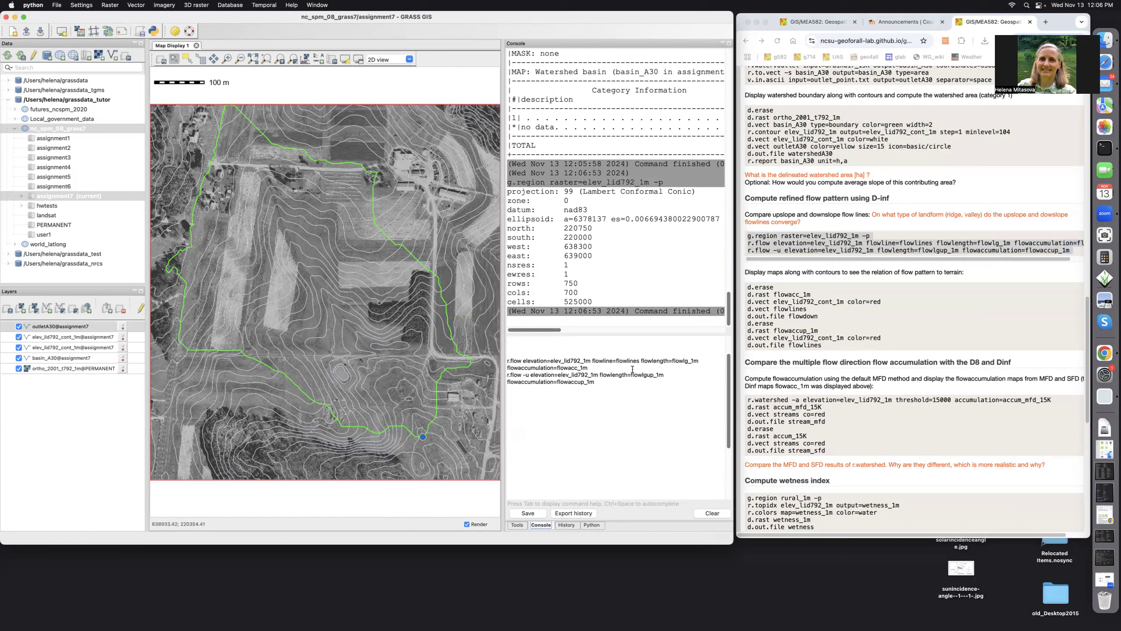
Run r.flow downslope, then r.flow -u upslope, producing flowacc_1m, flowaccup_1m, flowlines and flow-length maps.
click(591, 369)
key(Return)
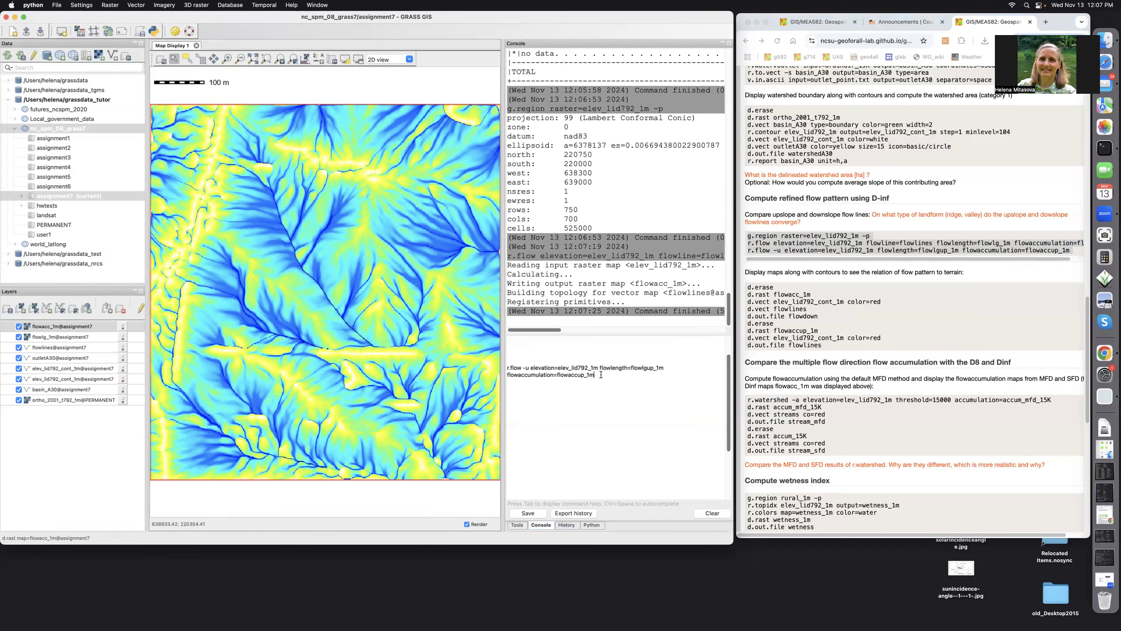
key(Return)
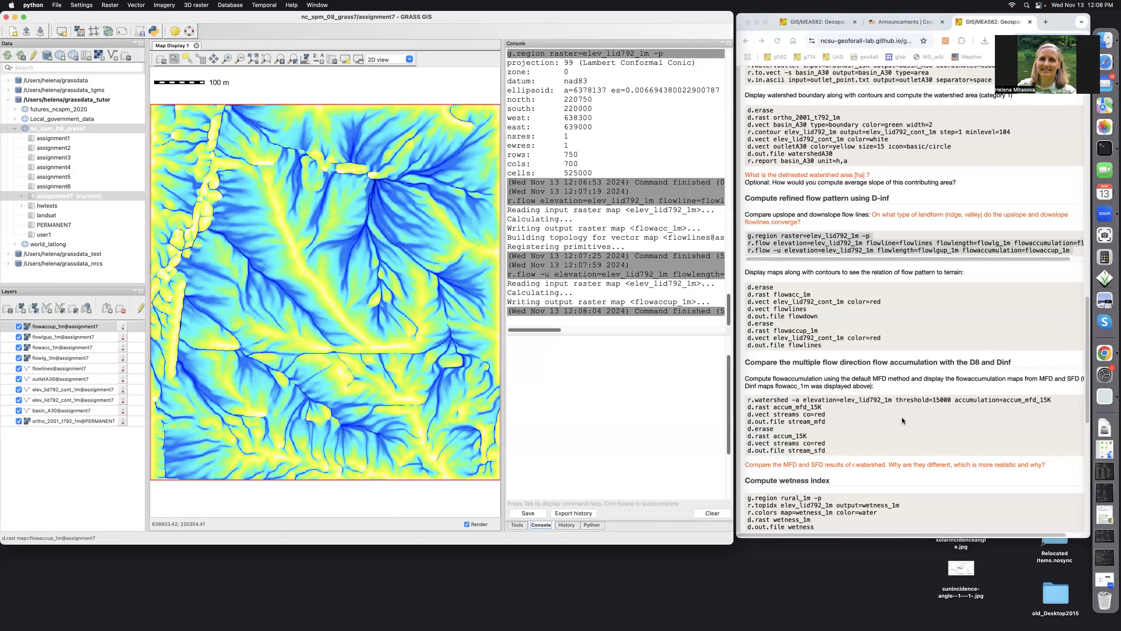
Copy the flow-pattern display commands from the course page into the GRASS Console.
click(794, 286)
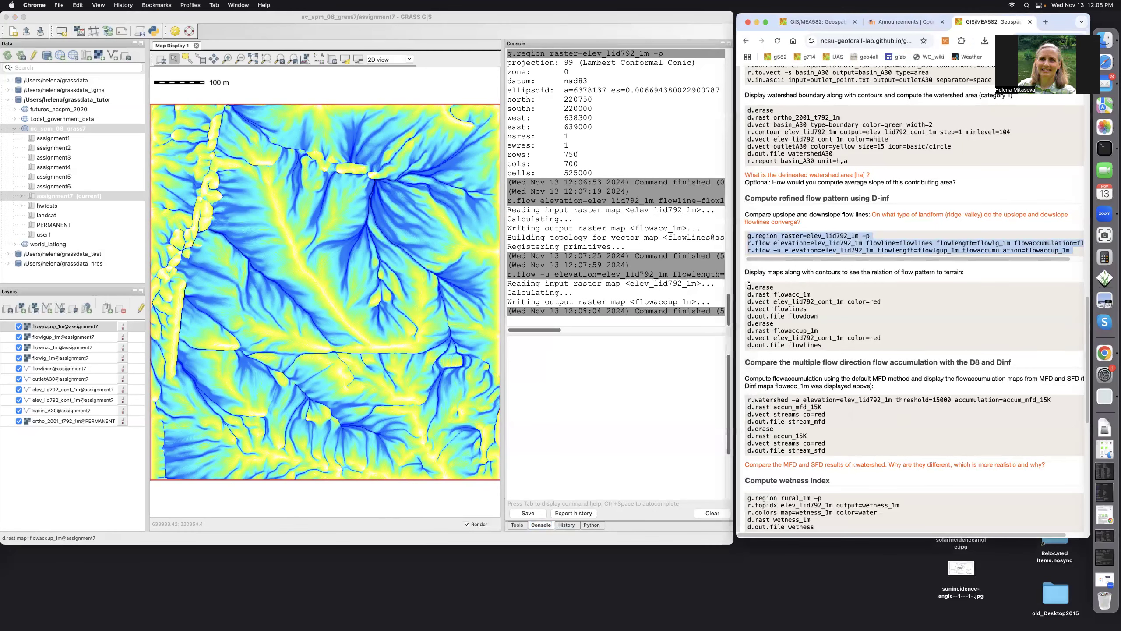
mouse_move(749, 285)
mouse_down()
mouse_move(815, 304)
mouse_move(841, 344)
mouse_up()
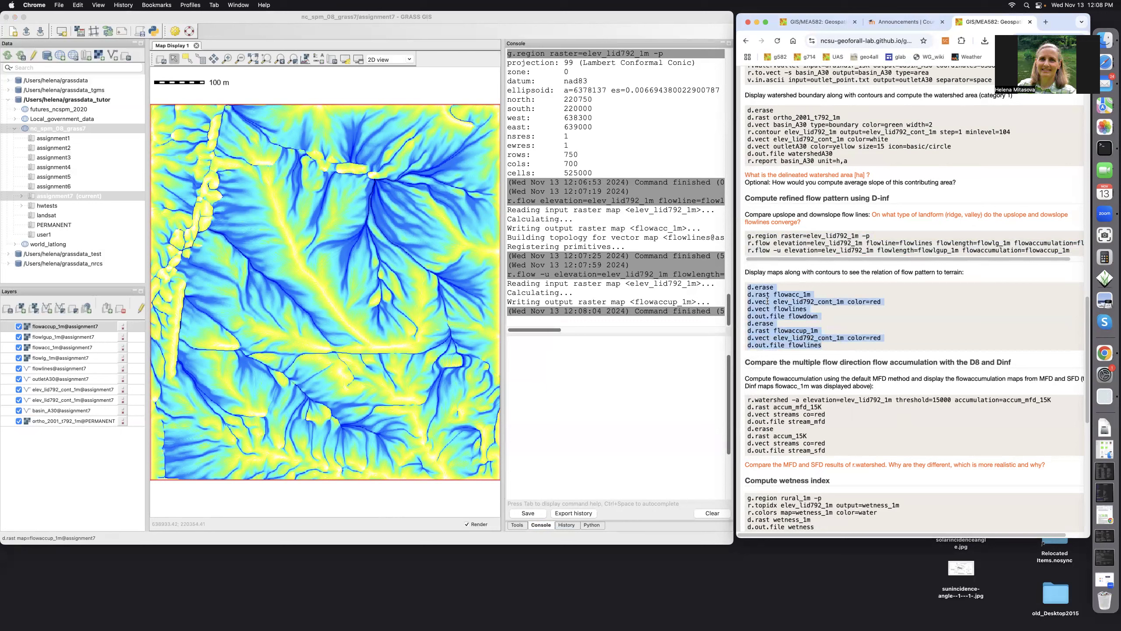
right_click(782, 309)
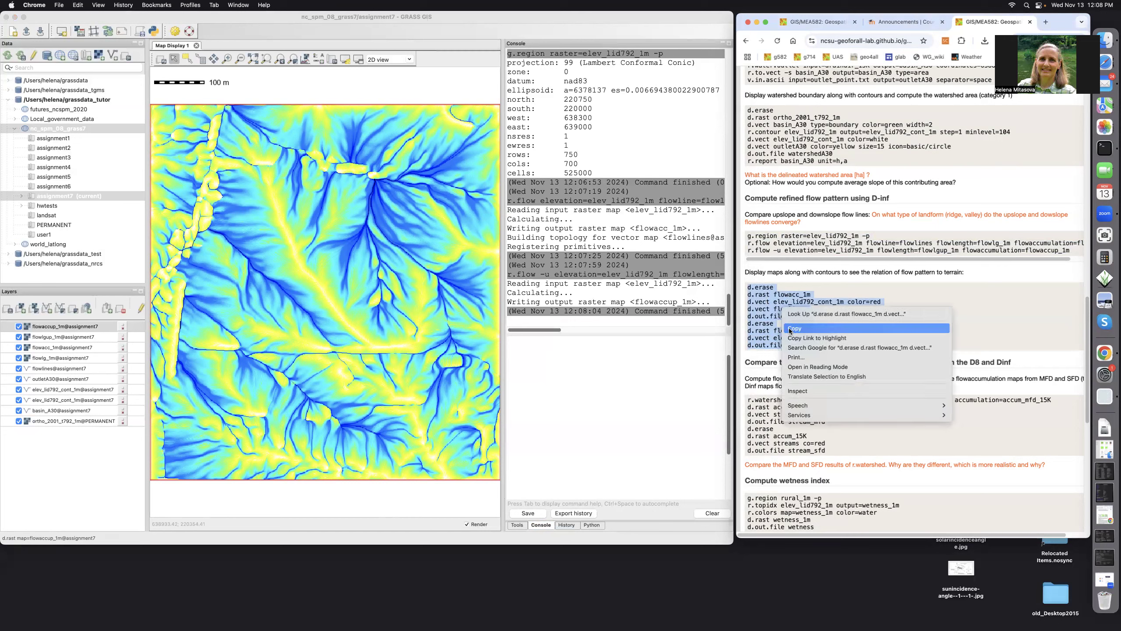
click(790, 327)
click(523, 350)
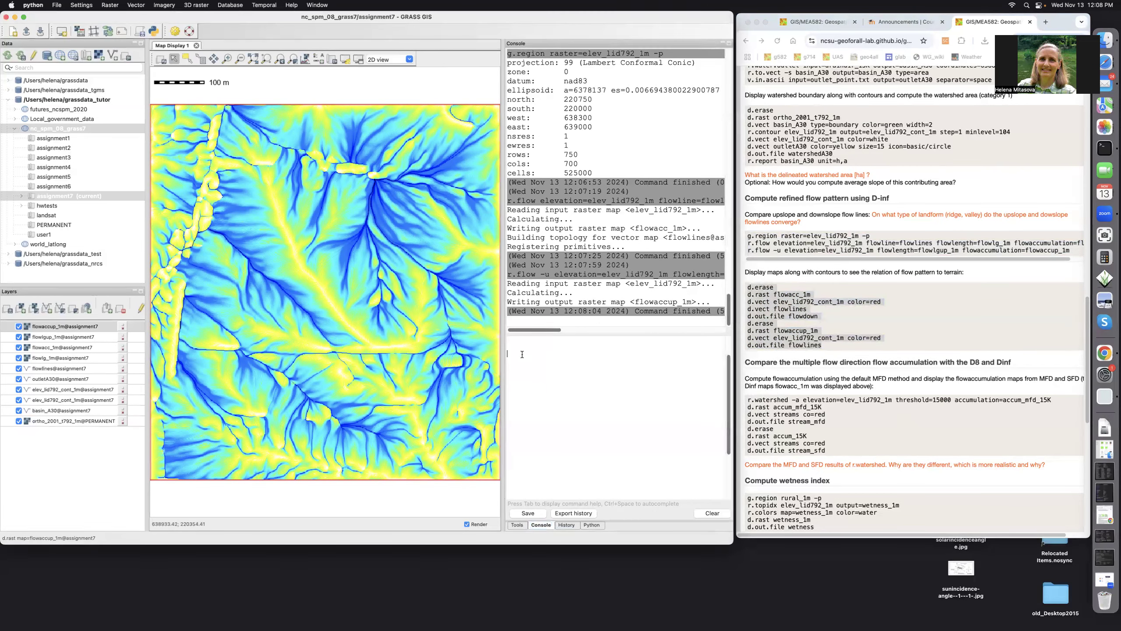
right_click(522, 355)
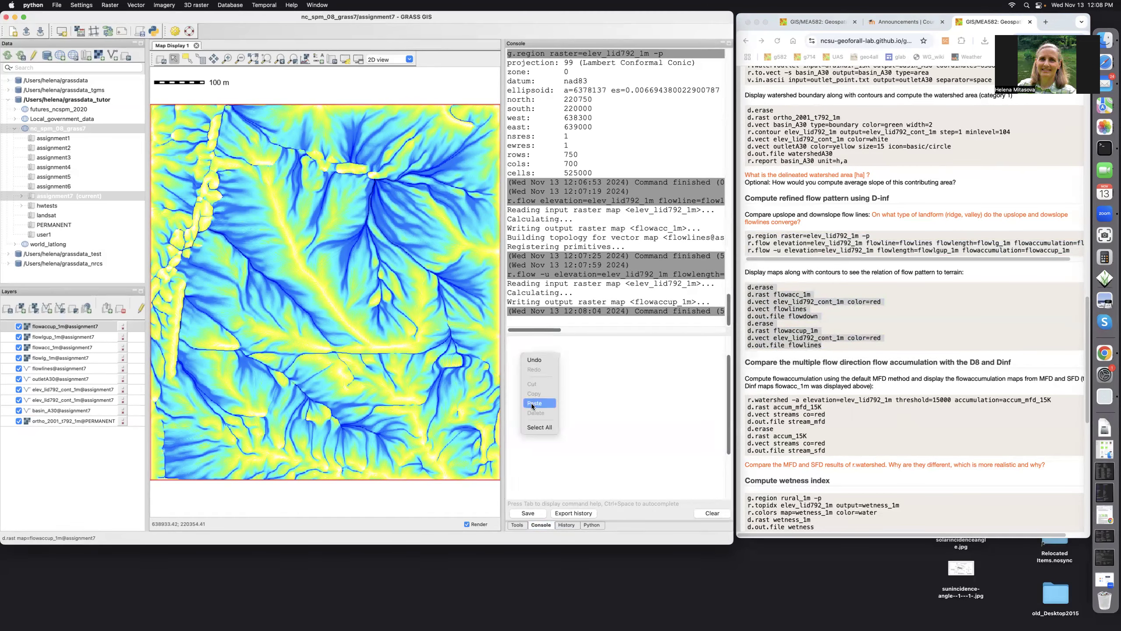
click(532, 404)
Show flowacc_1m with red contours and downslope flowlines, and save it as flowdown.
click(532, 353)
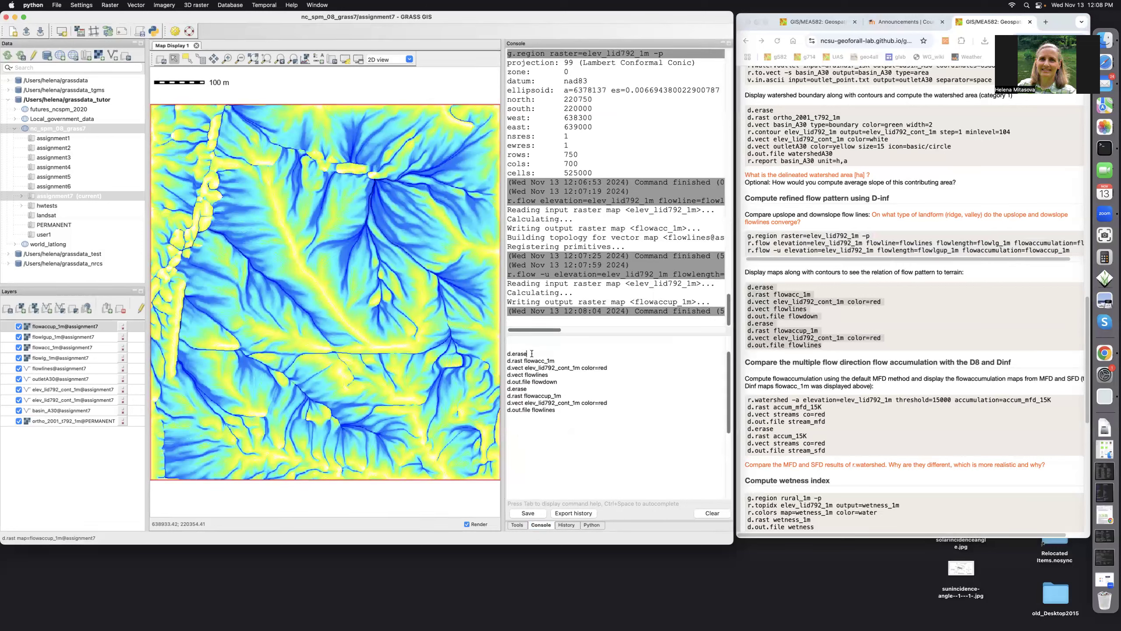
key(Return)
click(560, 360)
key(Return)
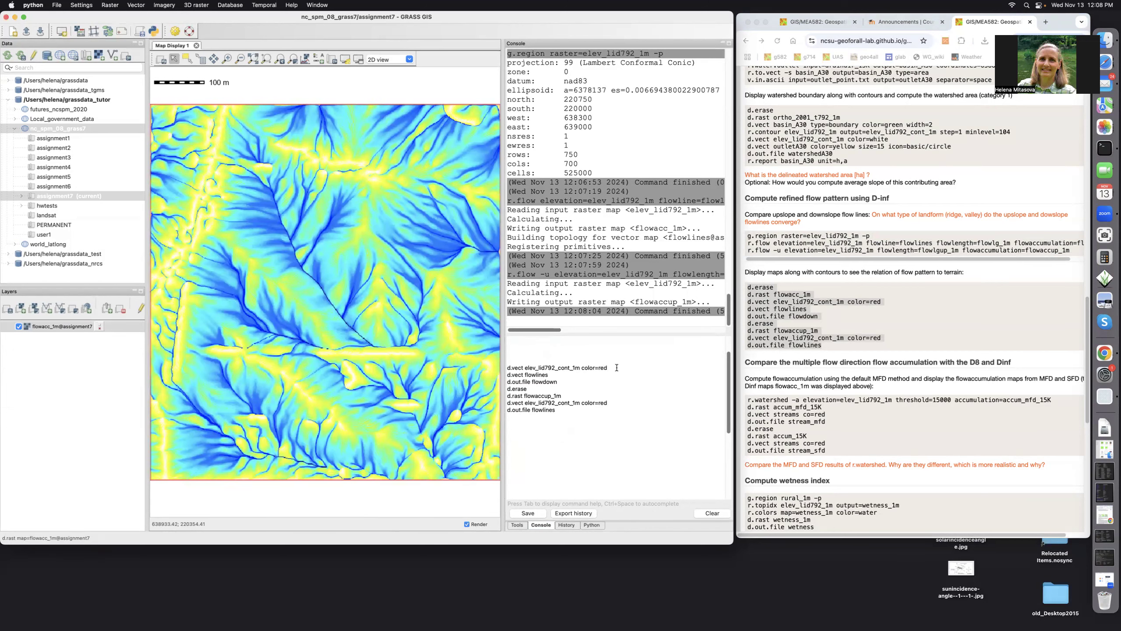
key(Return)
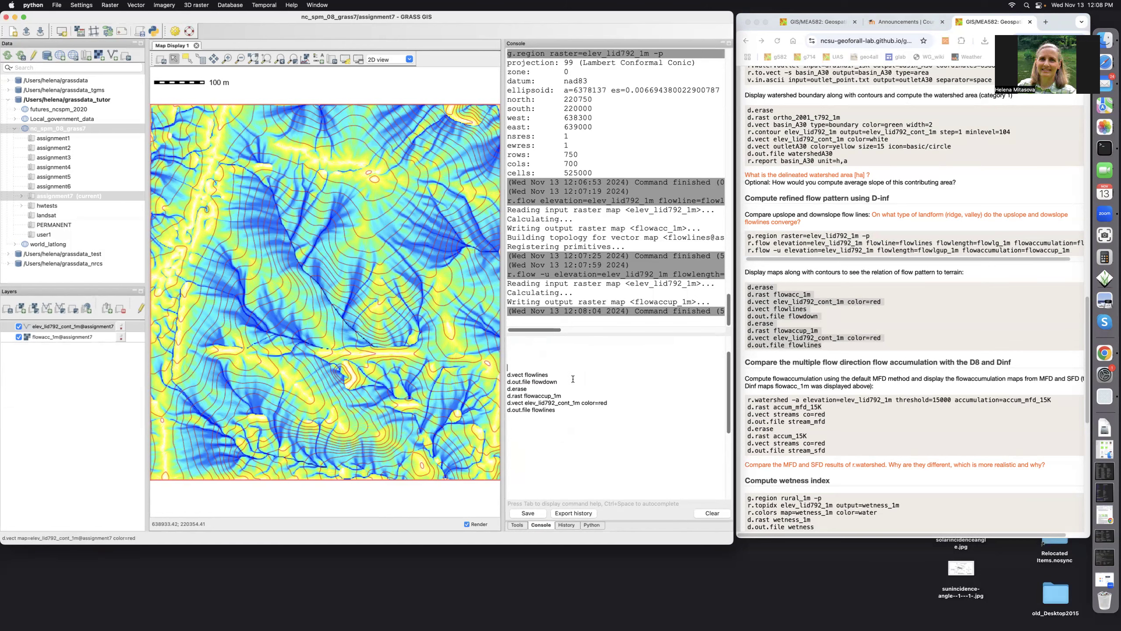
key(Return)
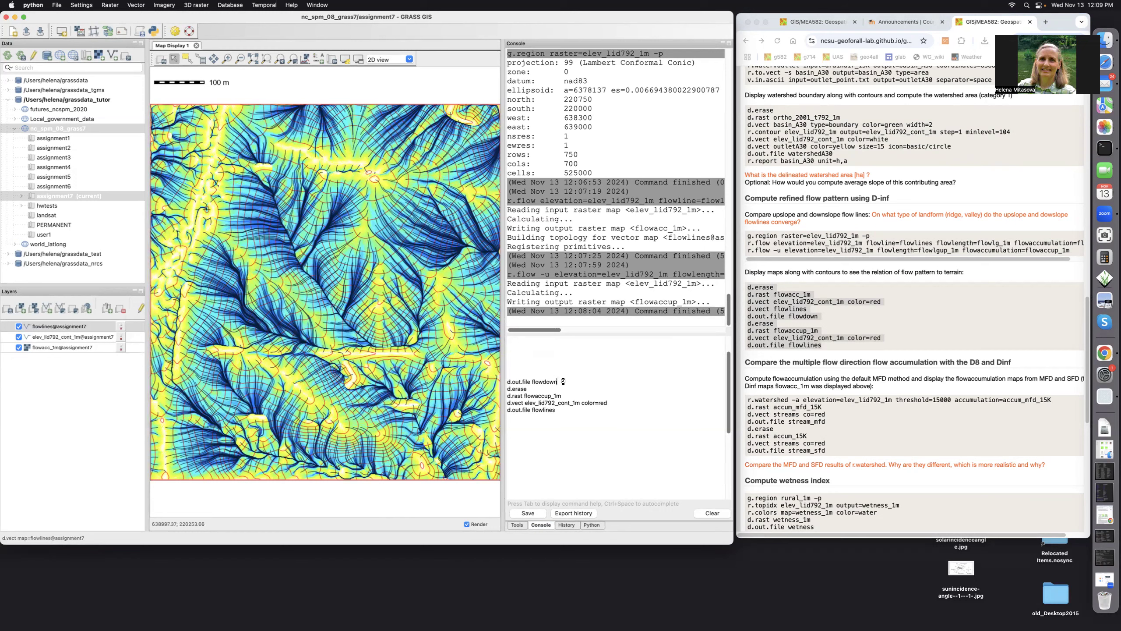
key(Return)
key(Return)
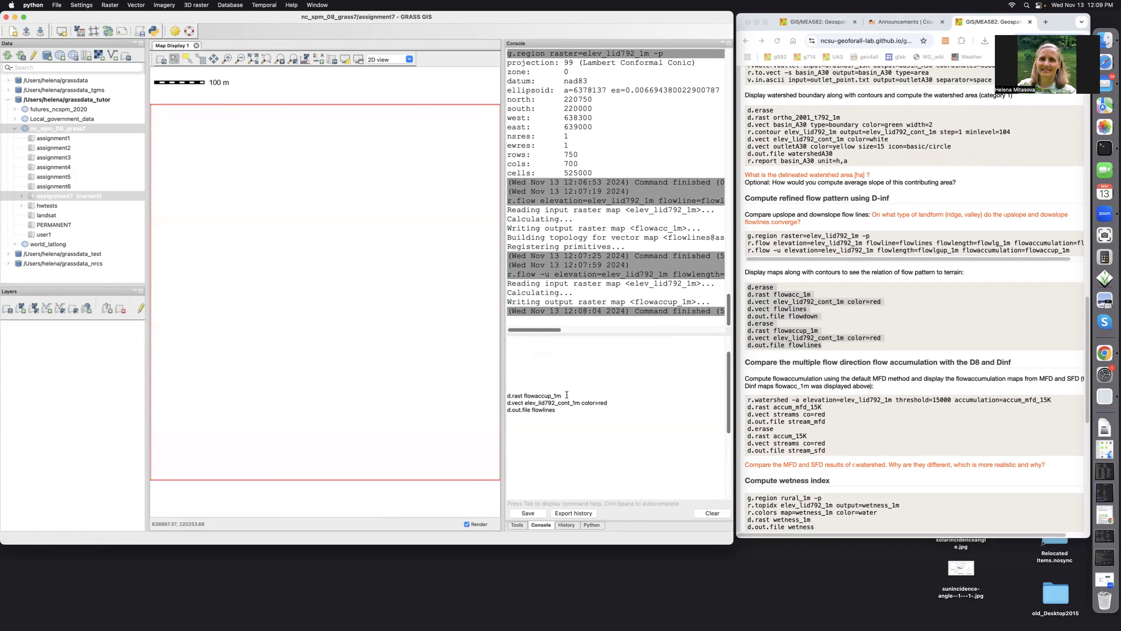
Display flowaccup_1m with red elev_lid792_cont_1m contours and export it as the flowlines image.
key(Return)
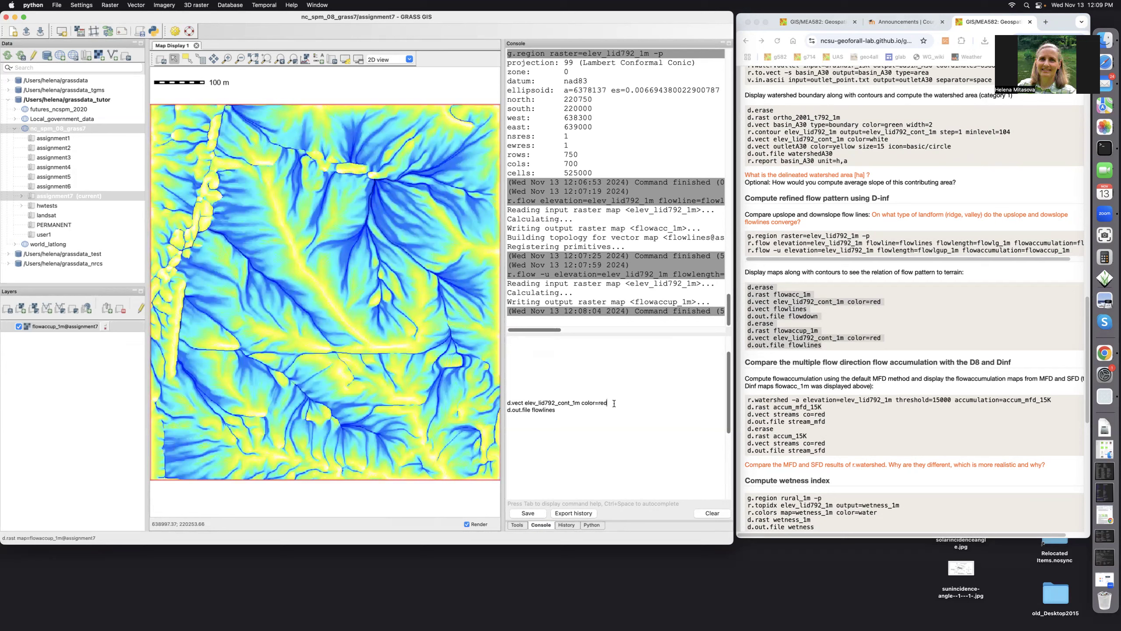
key(Return)
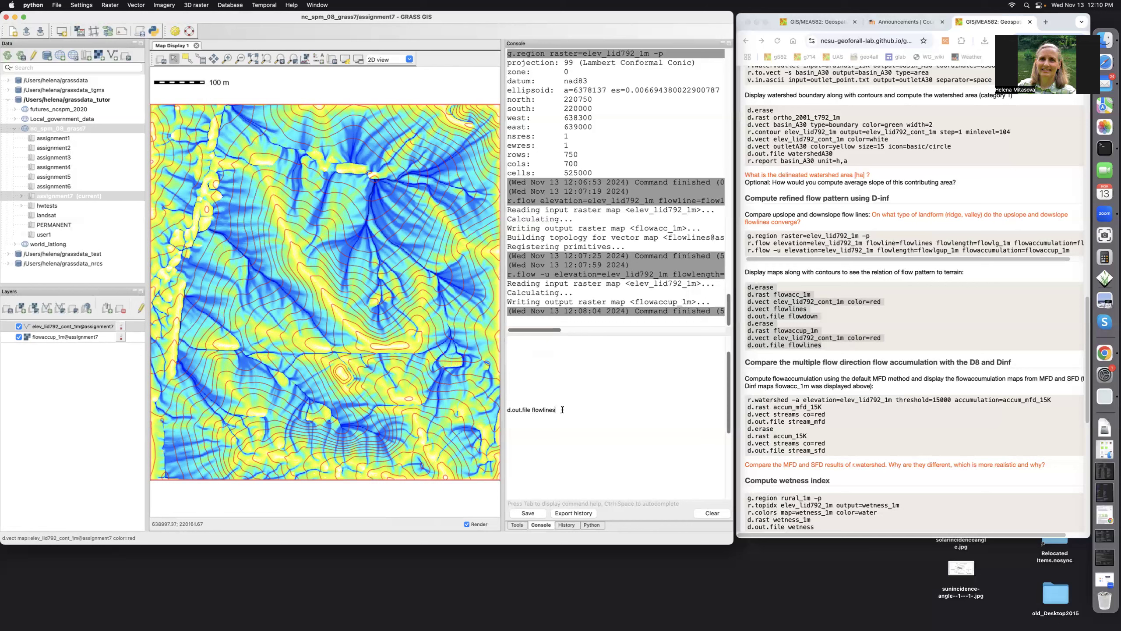
key(Return)
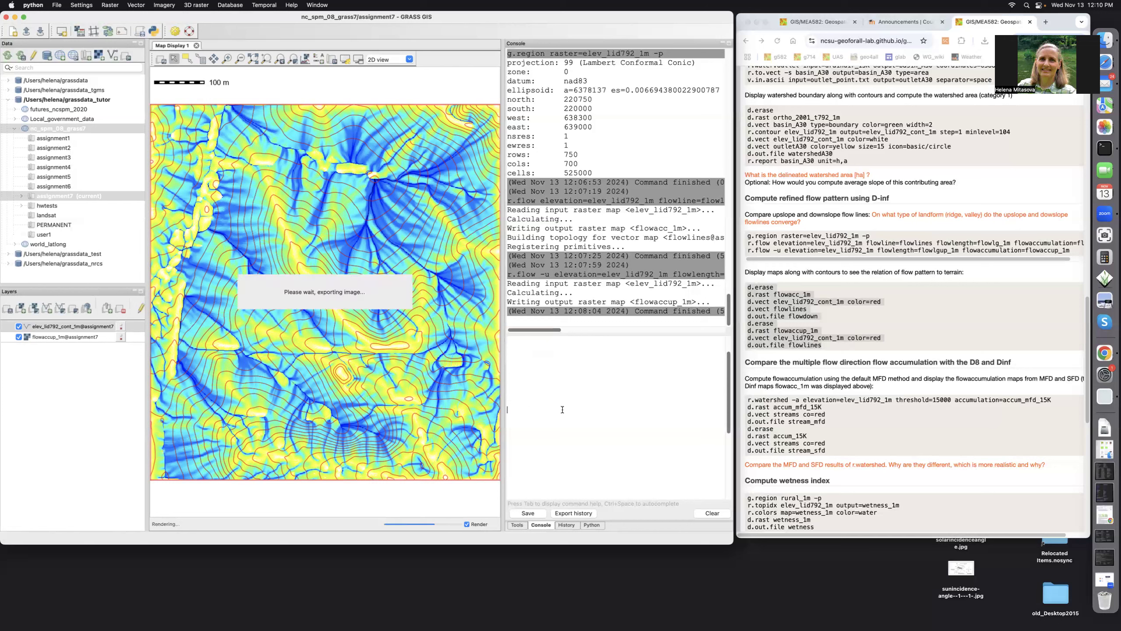
key(super+Tab)
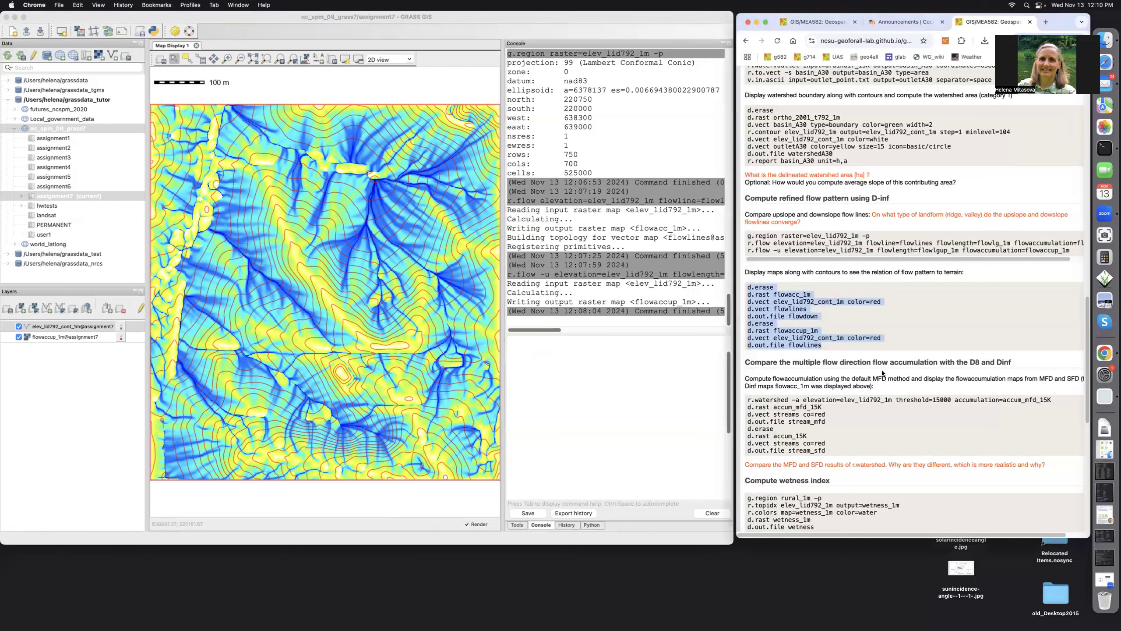
Copy the r.watershed MFD/SFD comparison block from the course page and paste it into the Console.
scroll(882, 372, down, 5)
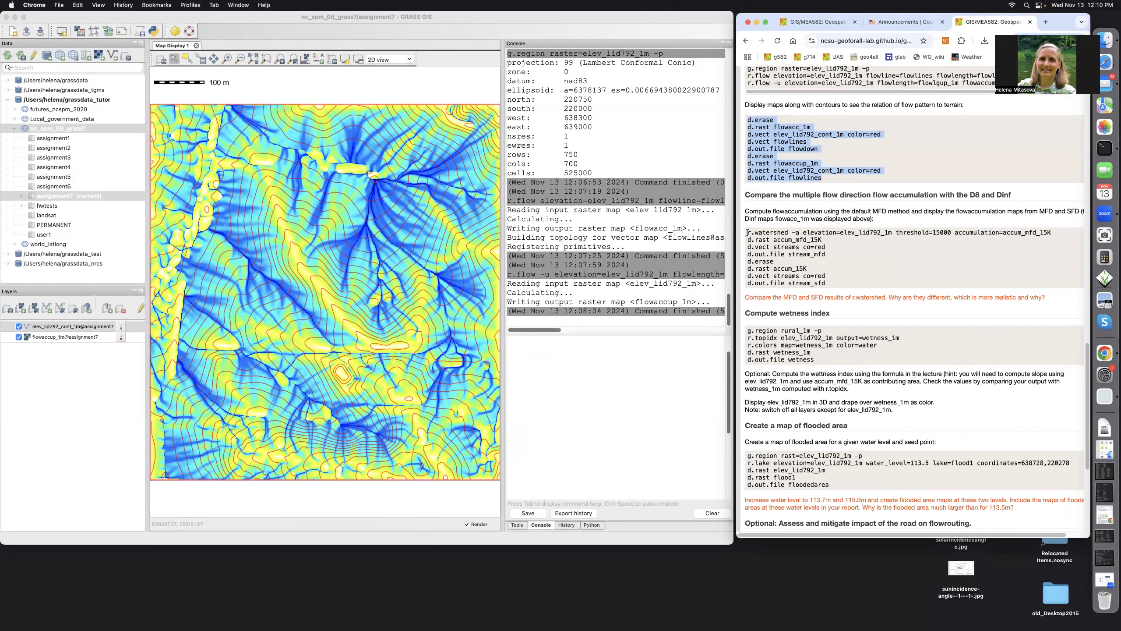
mouse_move(747, 232)
mouse_down()
mouse_move(834, 269)
mouse_move(838, 284)
mouse_up()
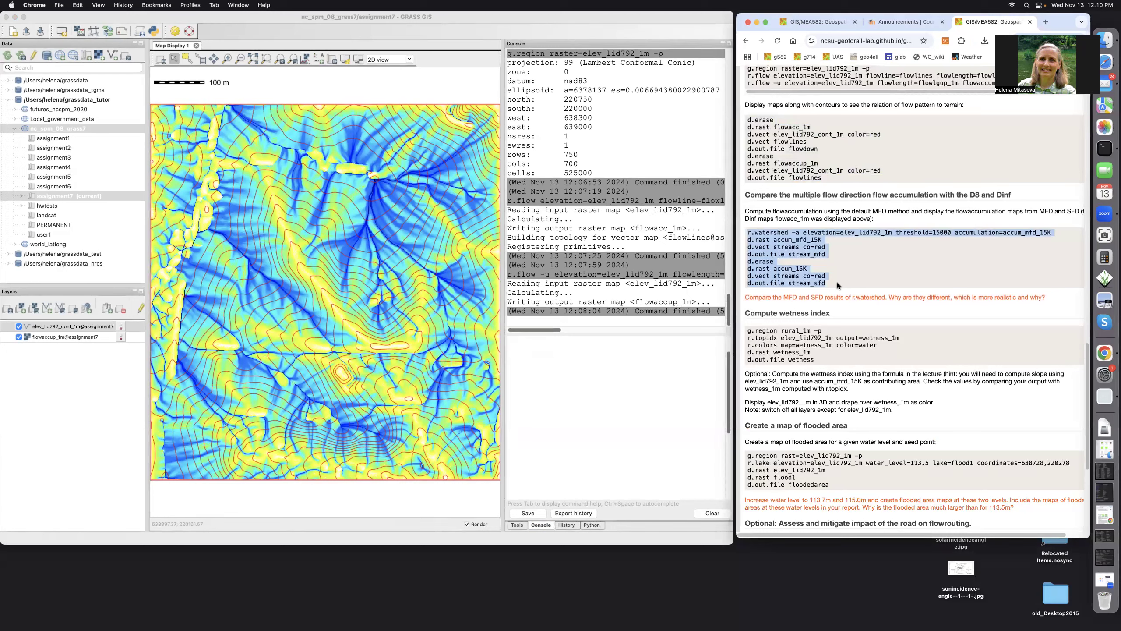
right_click(807, 248)
click(813, 270)
click(514, 352)
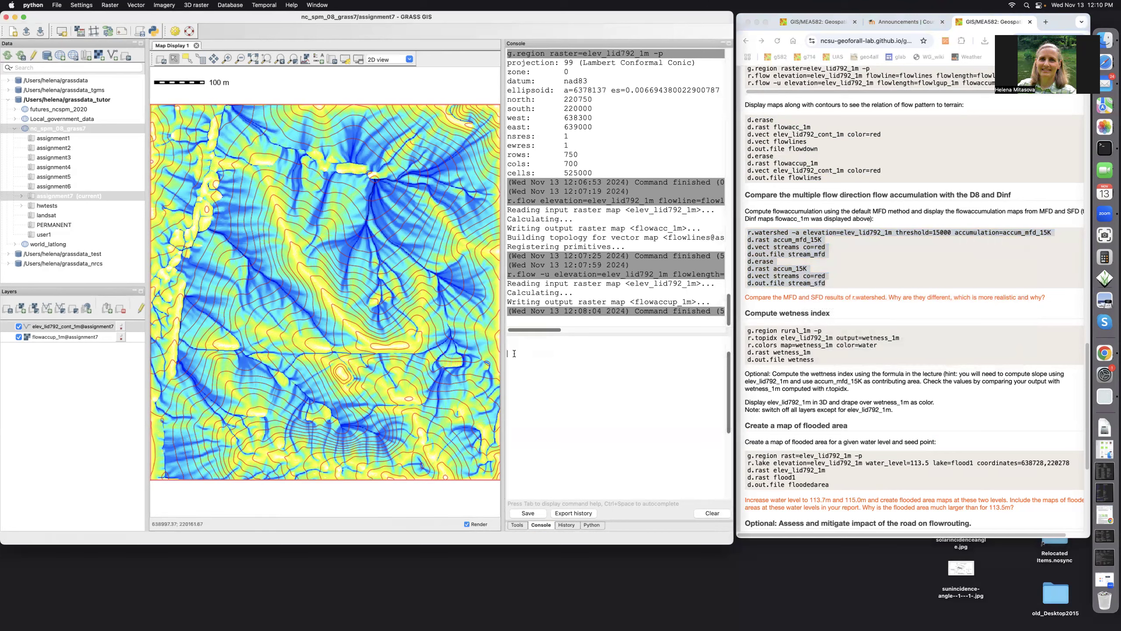
right_click(514, 353)
click(526, 402)
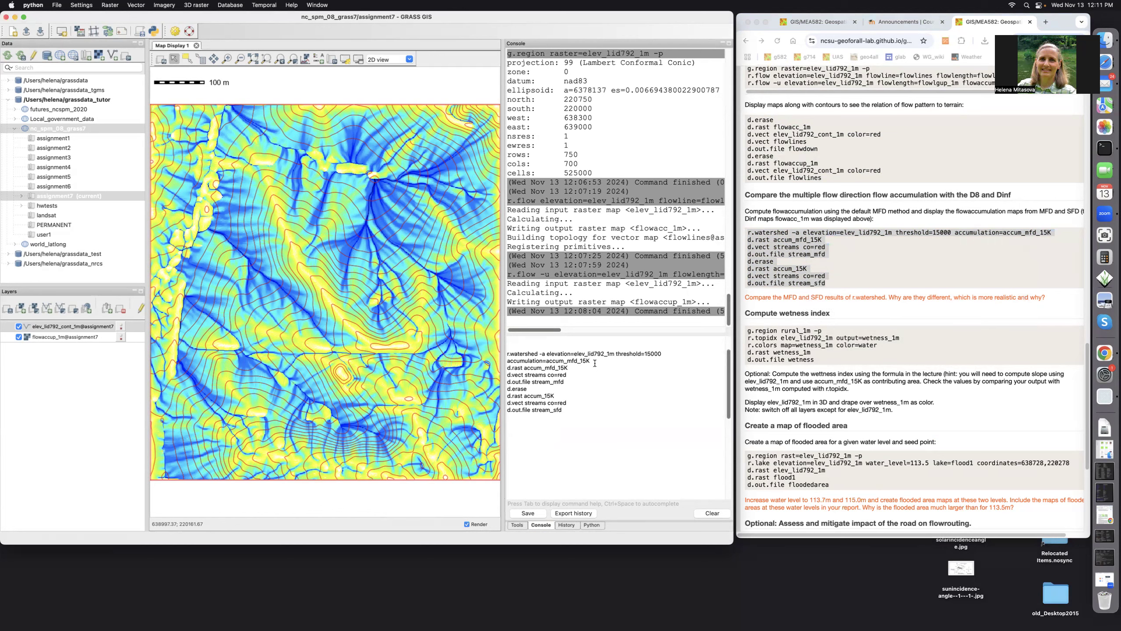
Run r.watershed, show accum_mfd_15K with red streams, and export it as stream_mfd.
key(Return)
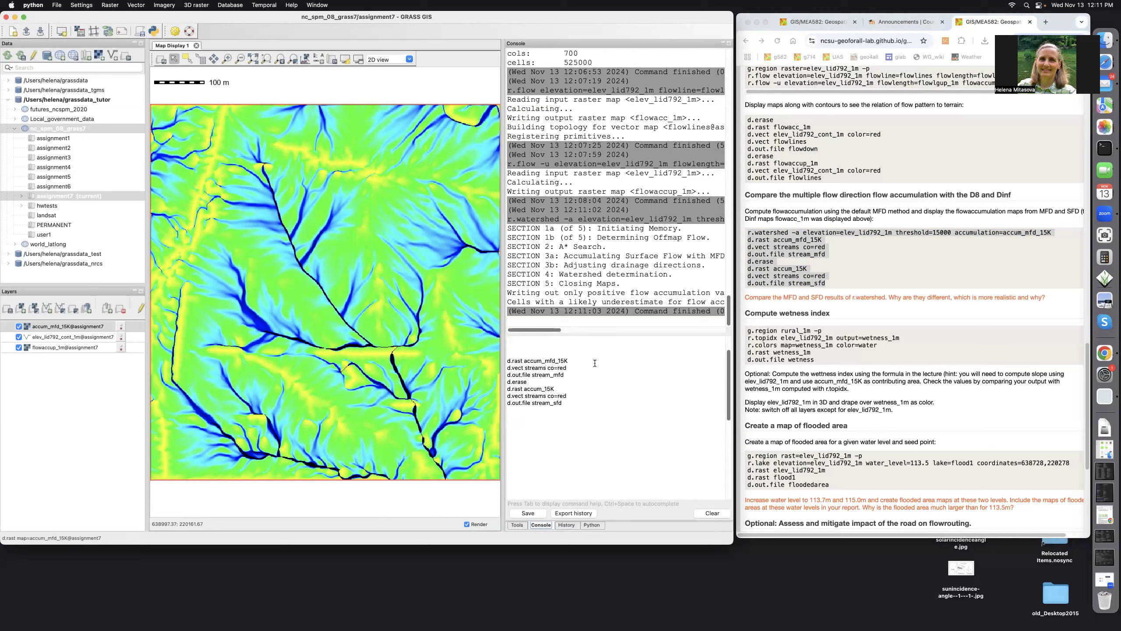
click(571, 361)
key(Return)
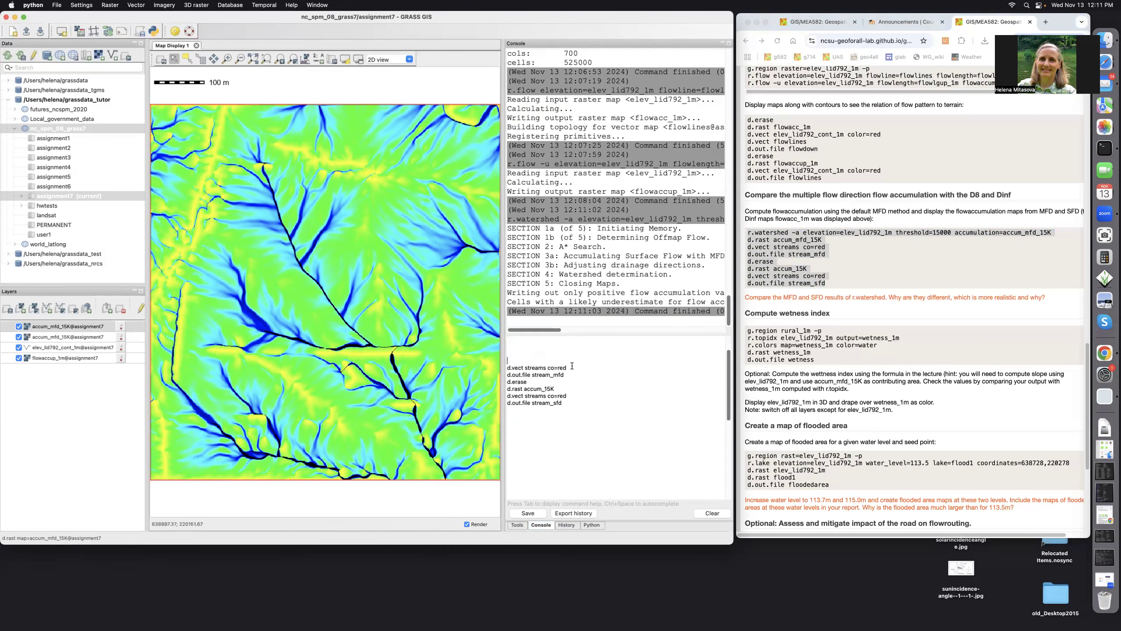
click(572, 369)
key(Return)
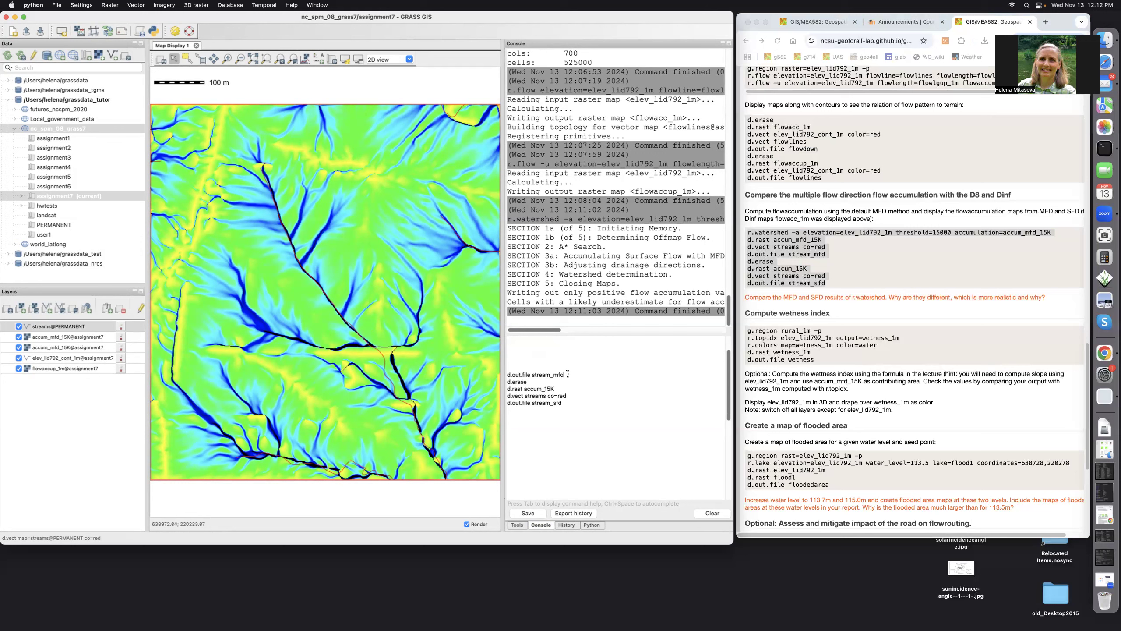
key(Return)
click(540, 380)
Clear the display, show accum_15K with red streams, and export it as stream_sfd.
key(Return)
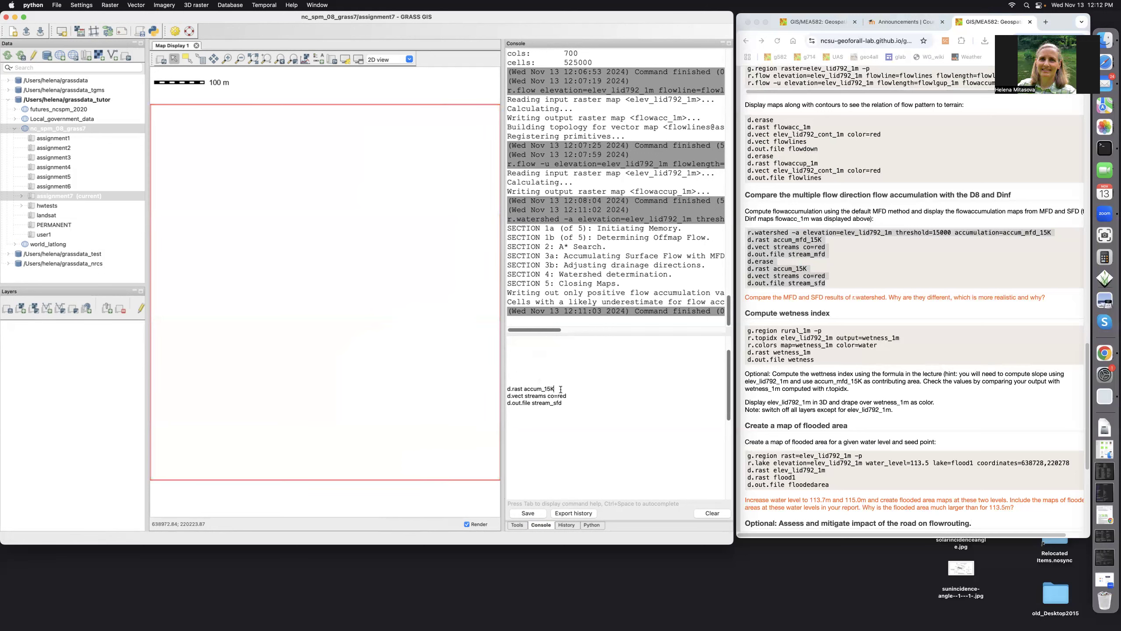
key(Return)
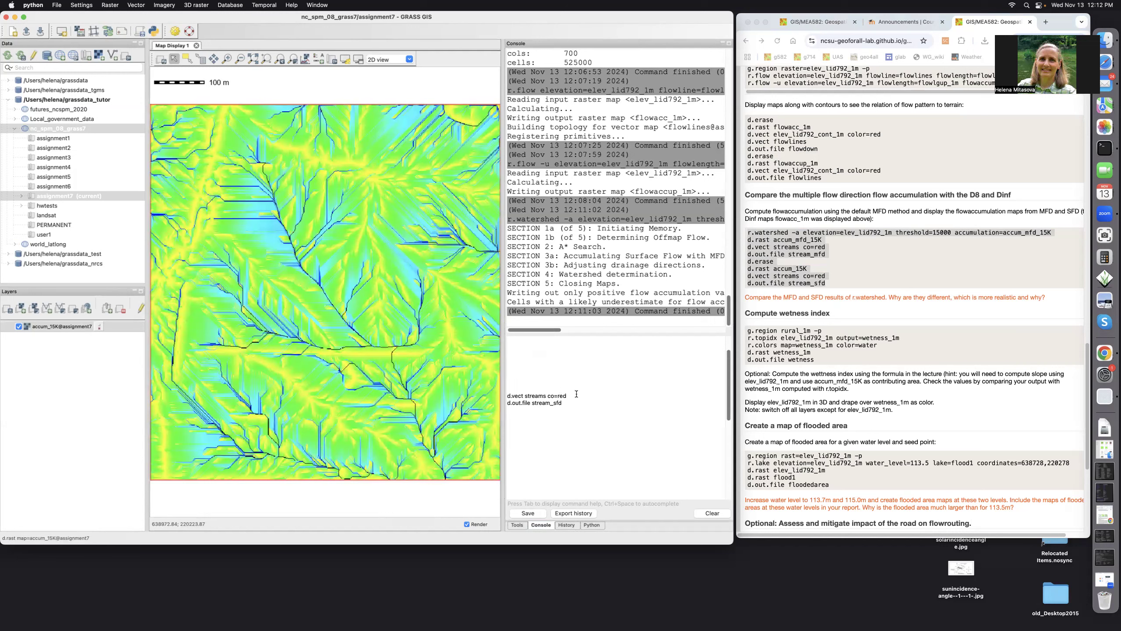
key(Return)
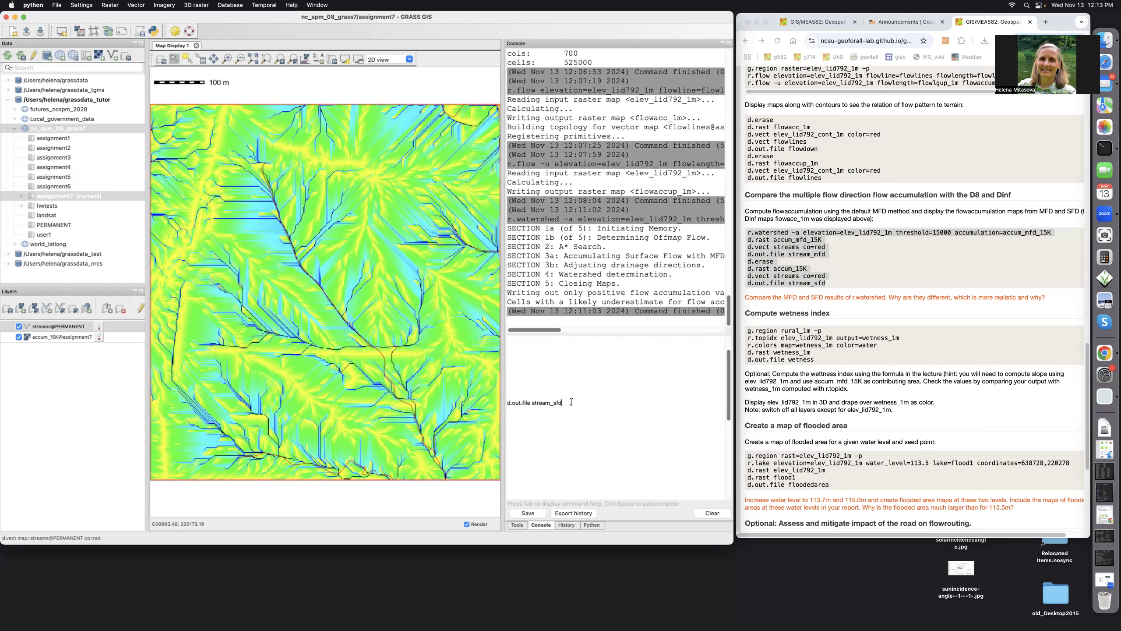
key(Return)
scroll(872, 390, down, 3)
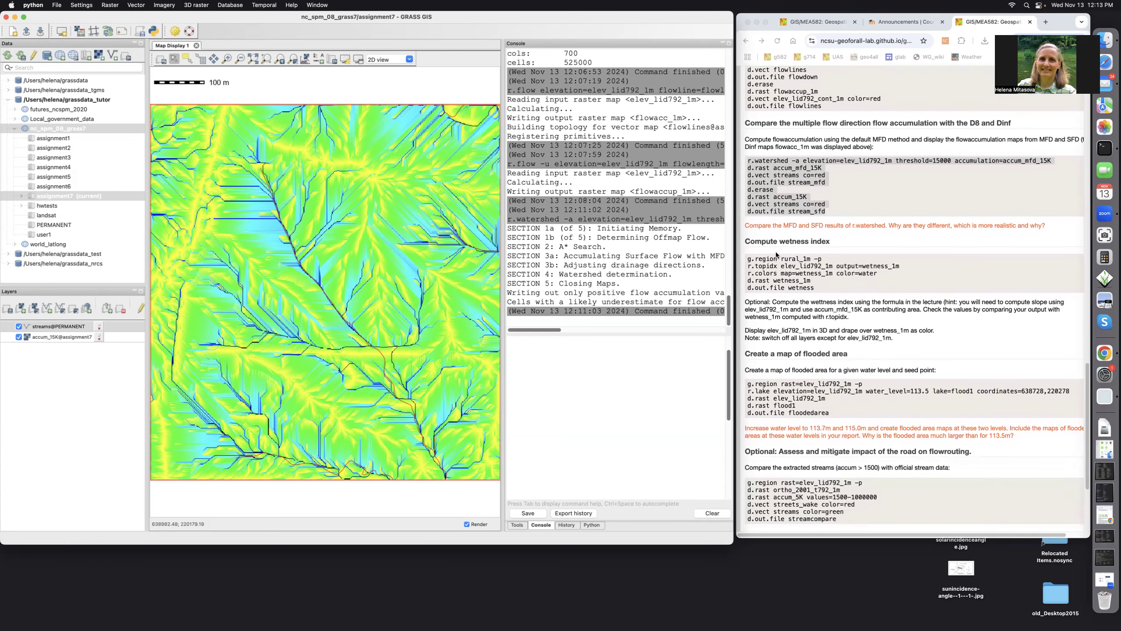
Copy the wetness-index block, from g.region rural_1m through d.out.file wetness, off the course page.
click(747, 258)
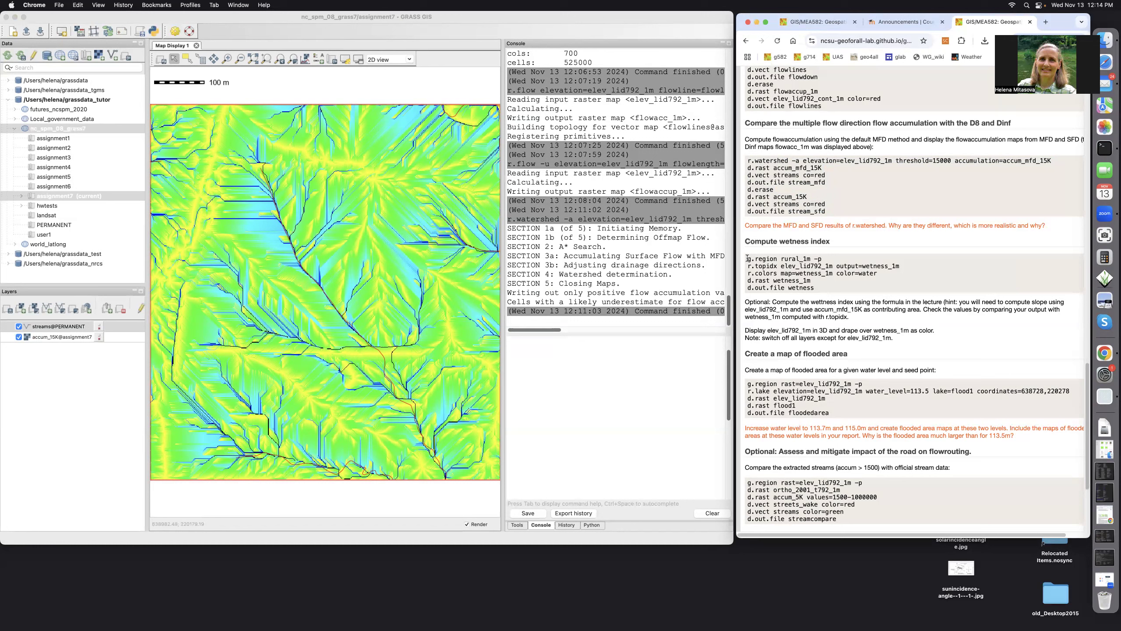
drag(747, 259, 816, 292)
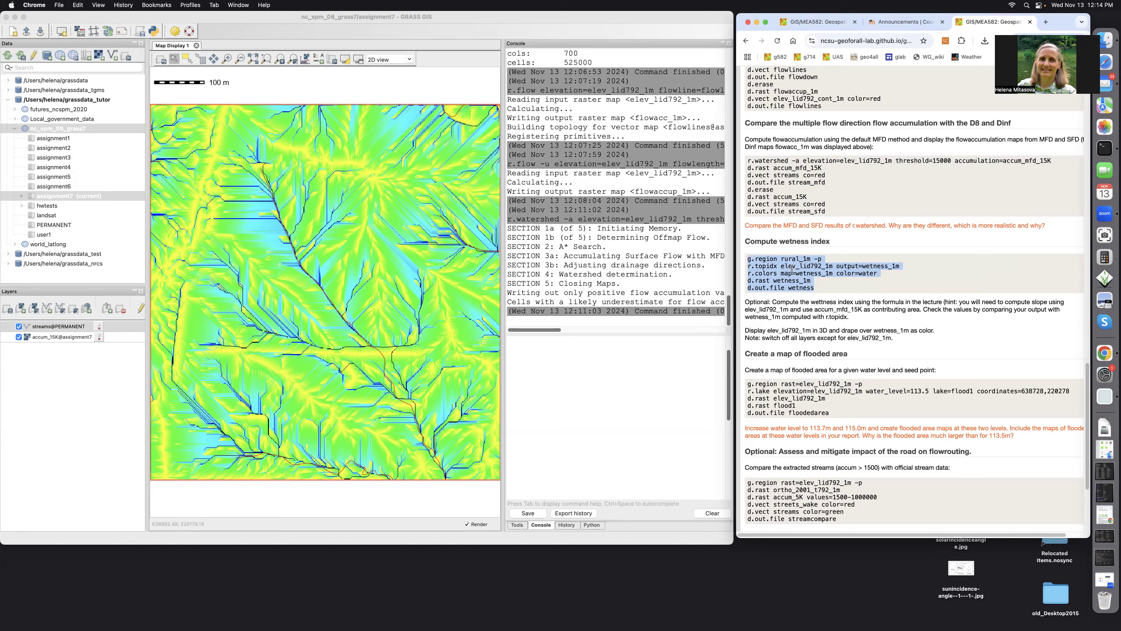
scroll(790, 269, right, 1)
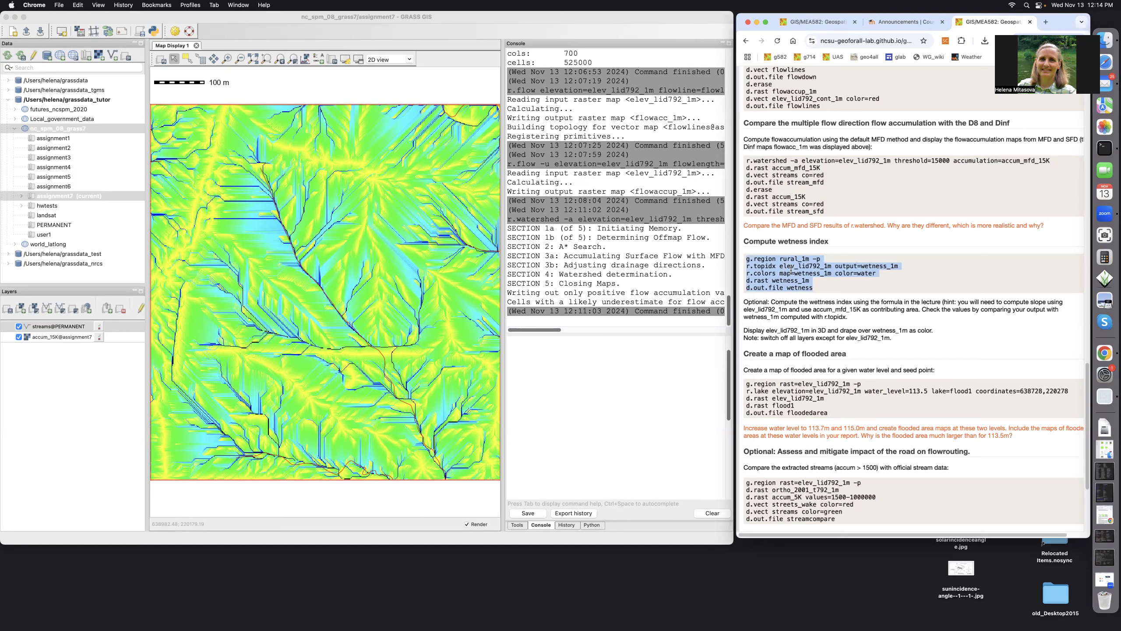
scroll(790, 269, left, 1)
right_click(791, 269)
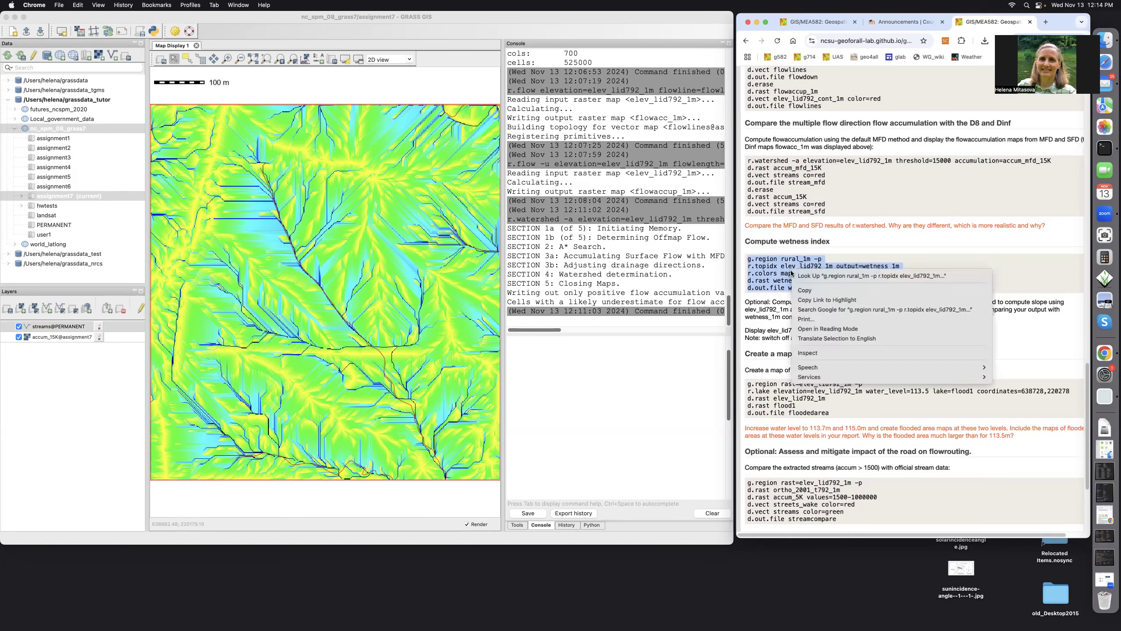
click(802, 290)
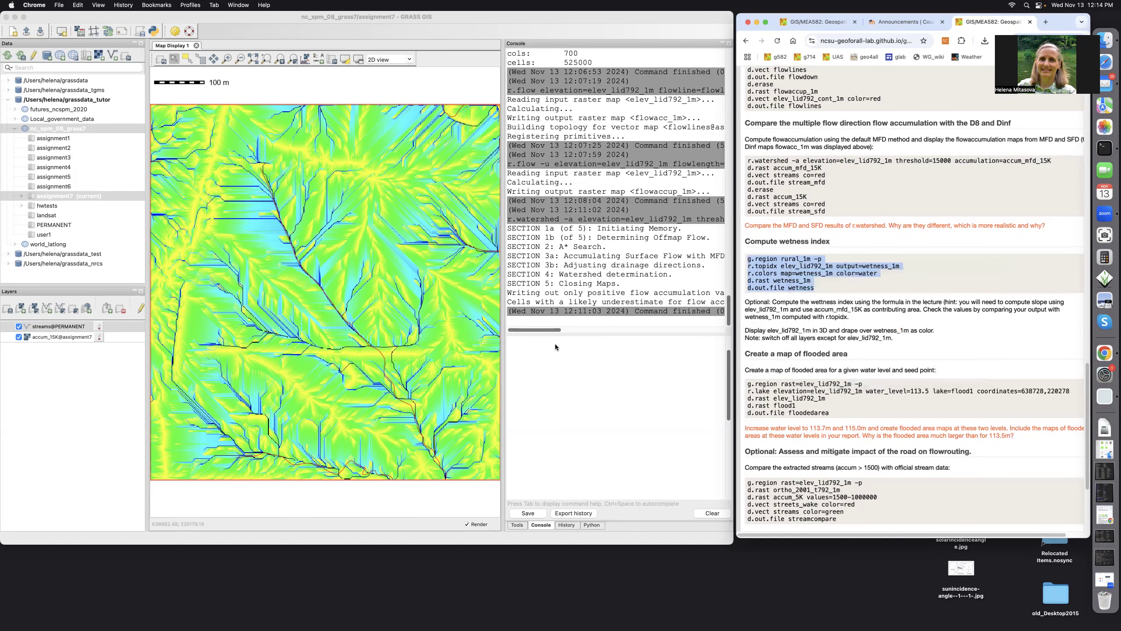
right_click(517, 356)
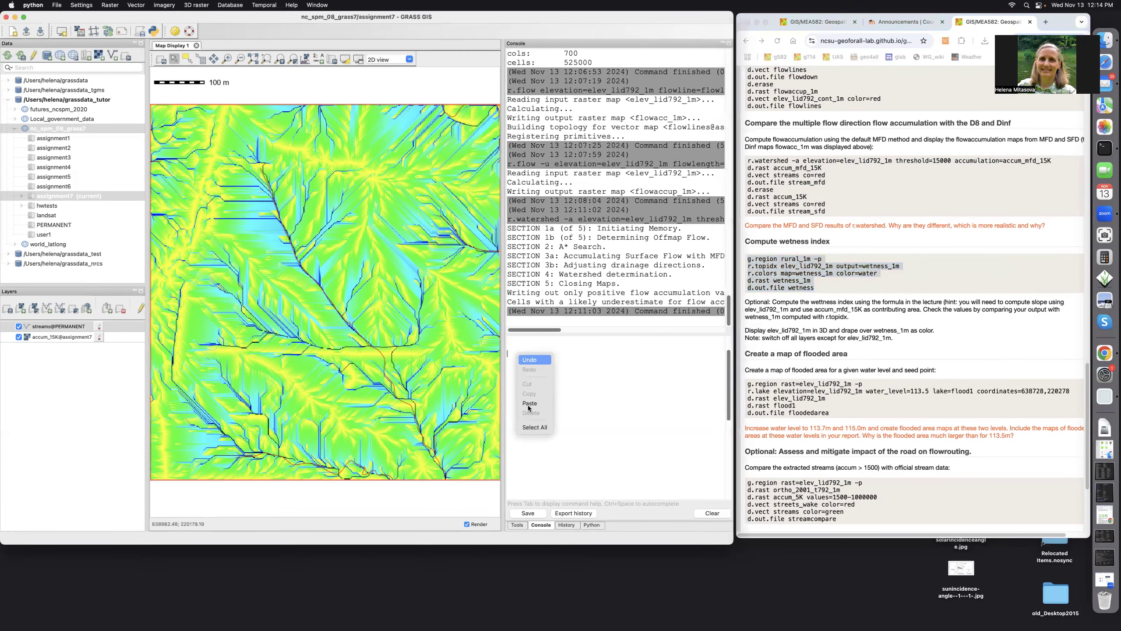
Set the region to rural_1m and compute the wetness_1m topographic index with r.topidx.
key(Return)
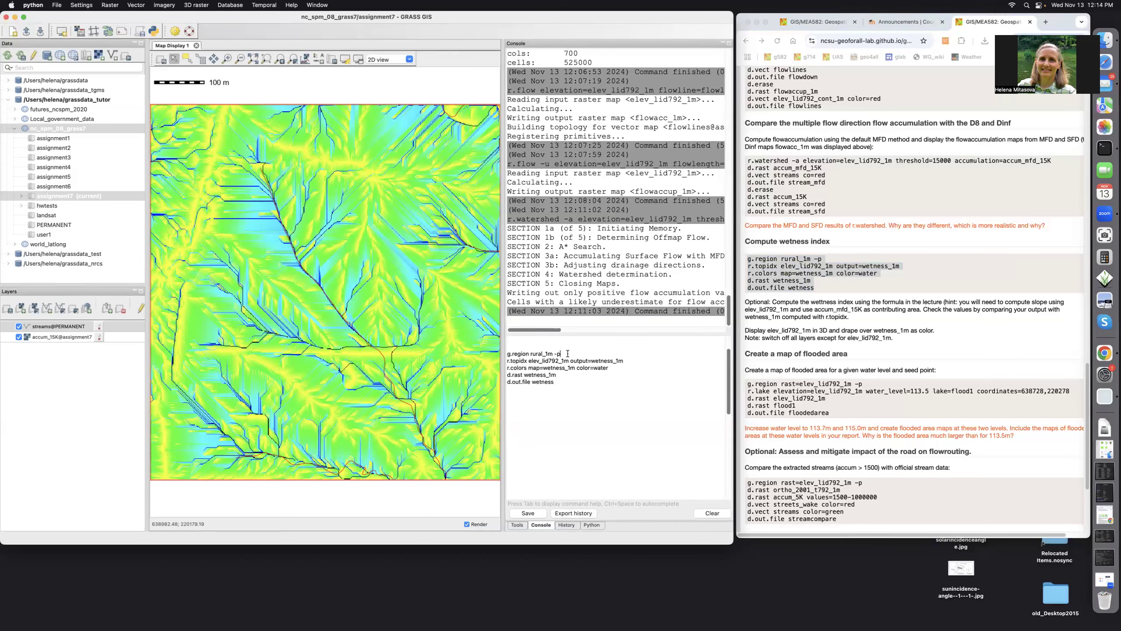
key(Return)
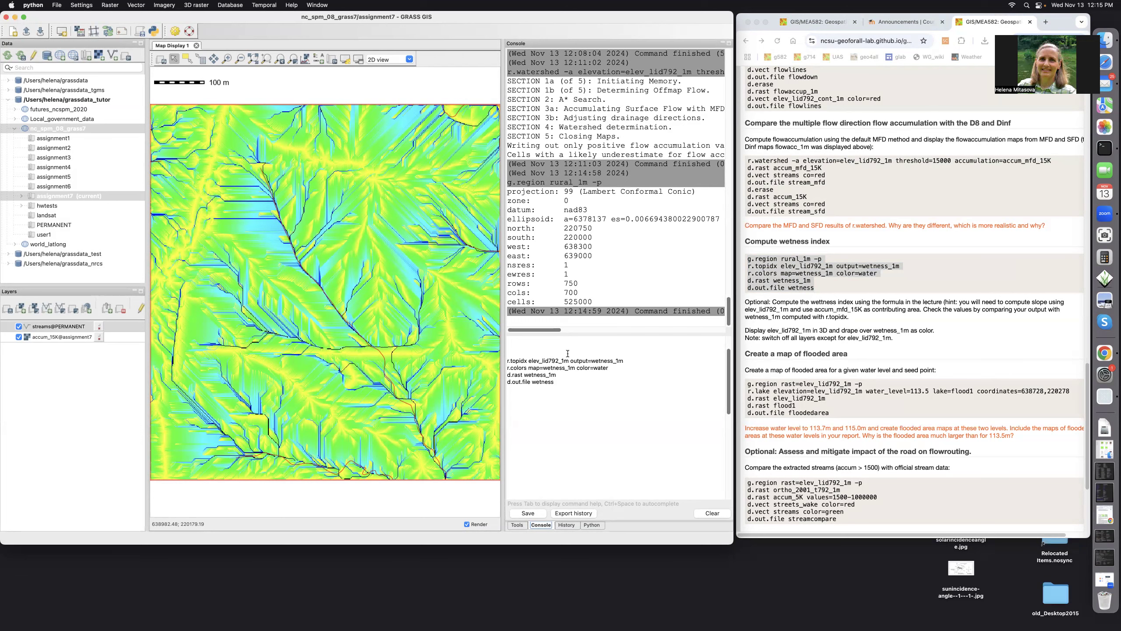
click(628, 361)
key(Return)
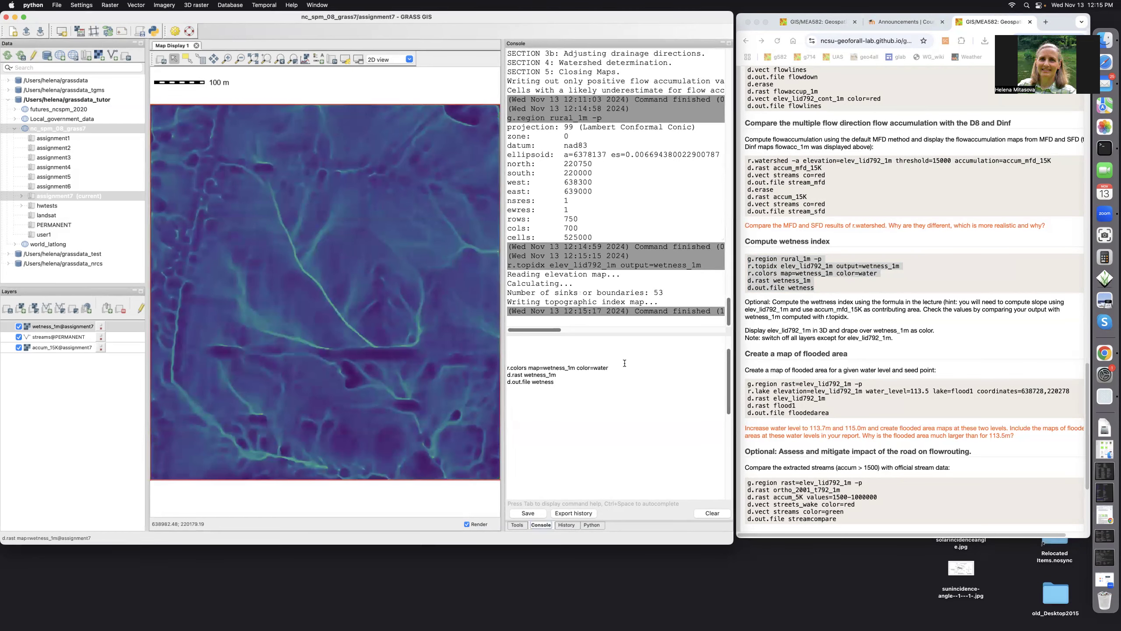
Apply the water colour table to wetness_1m and display it on the map.
click(618, 365)
key(Return)
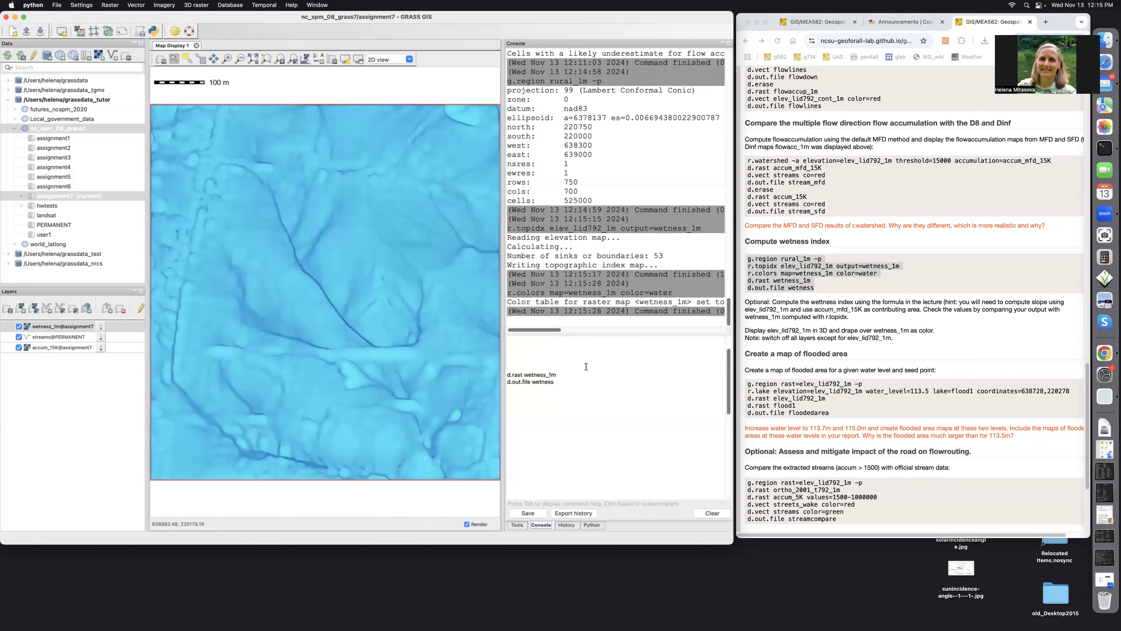
click(568, 374)
key(Return)
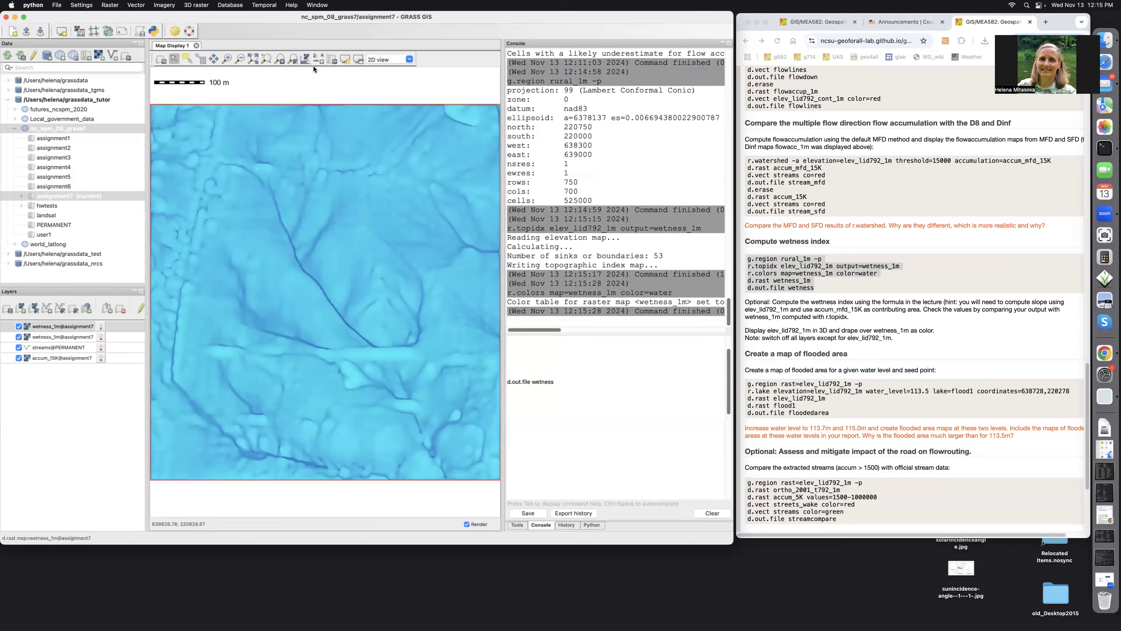
click(319, 60)
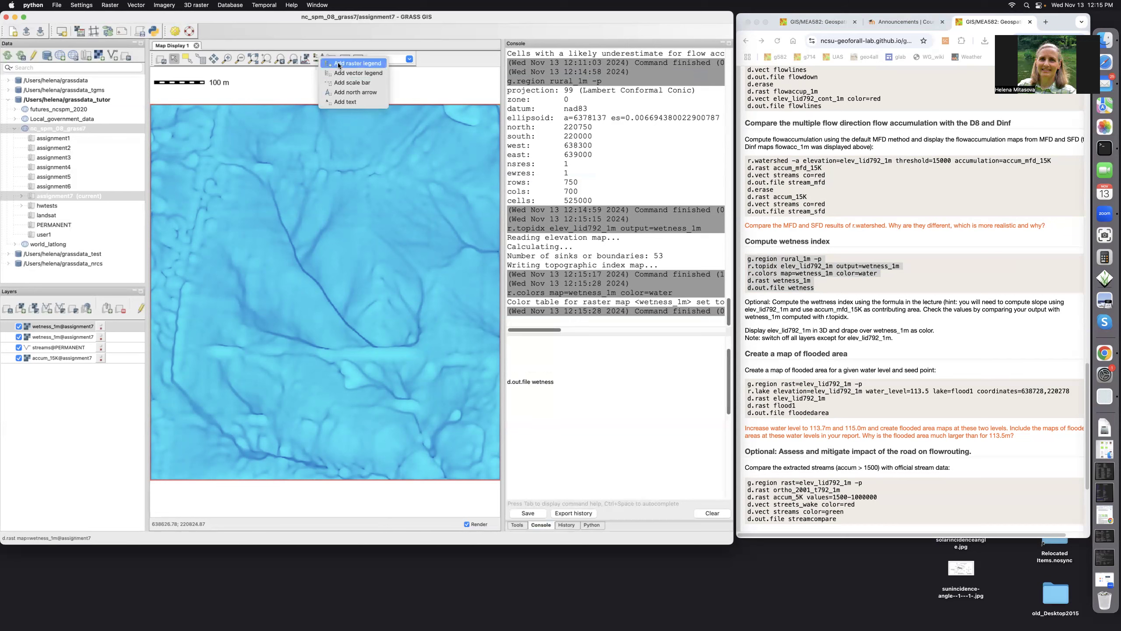
Add a wetness_1m raster legend and lay it horizontally along the map's bottom.
click(339, 64)
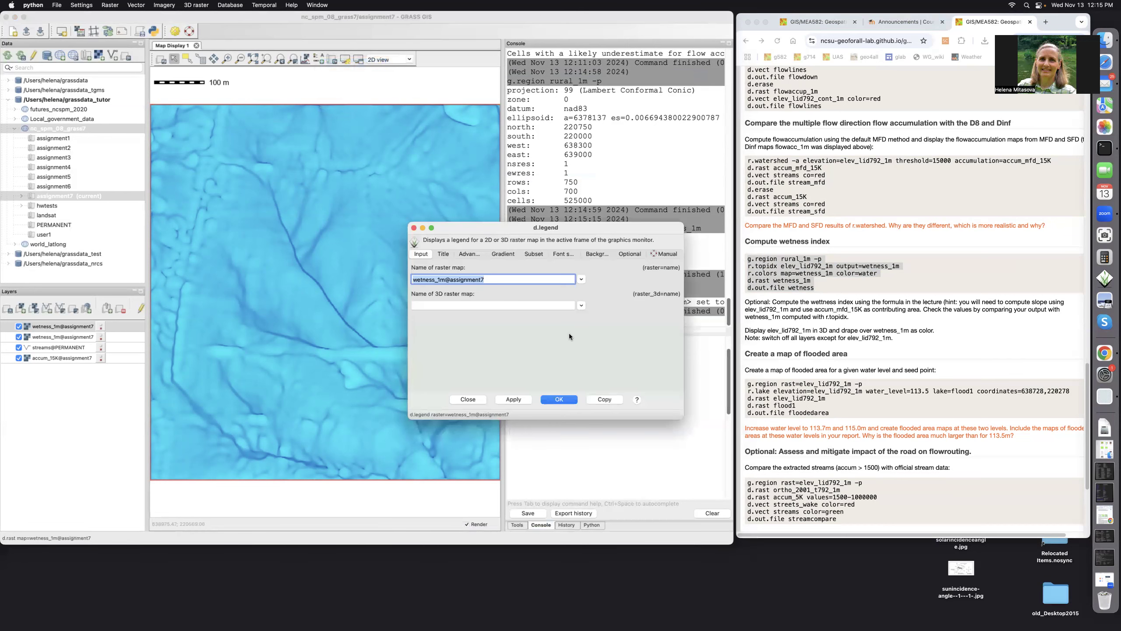
click(565, 401)
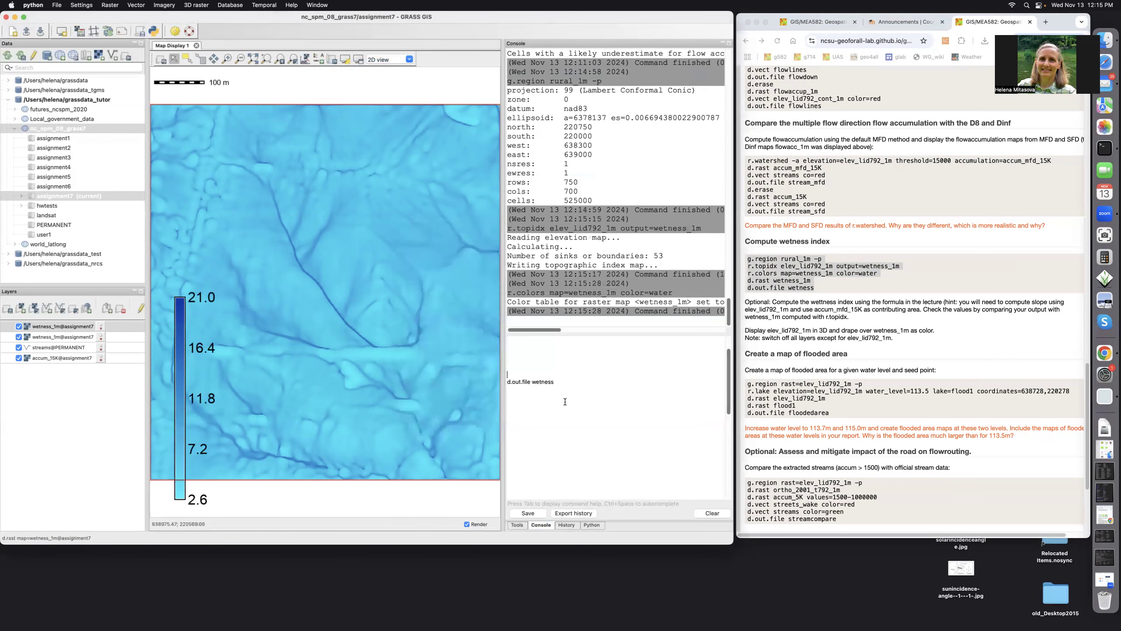
right_click(180, 409)
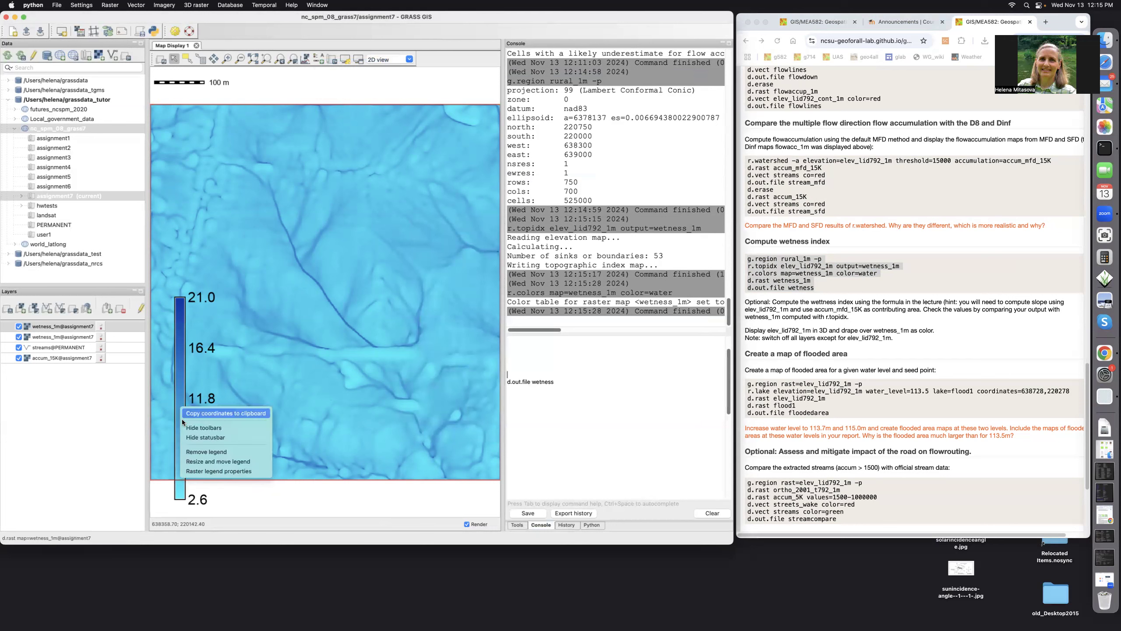
click(193, 462)
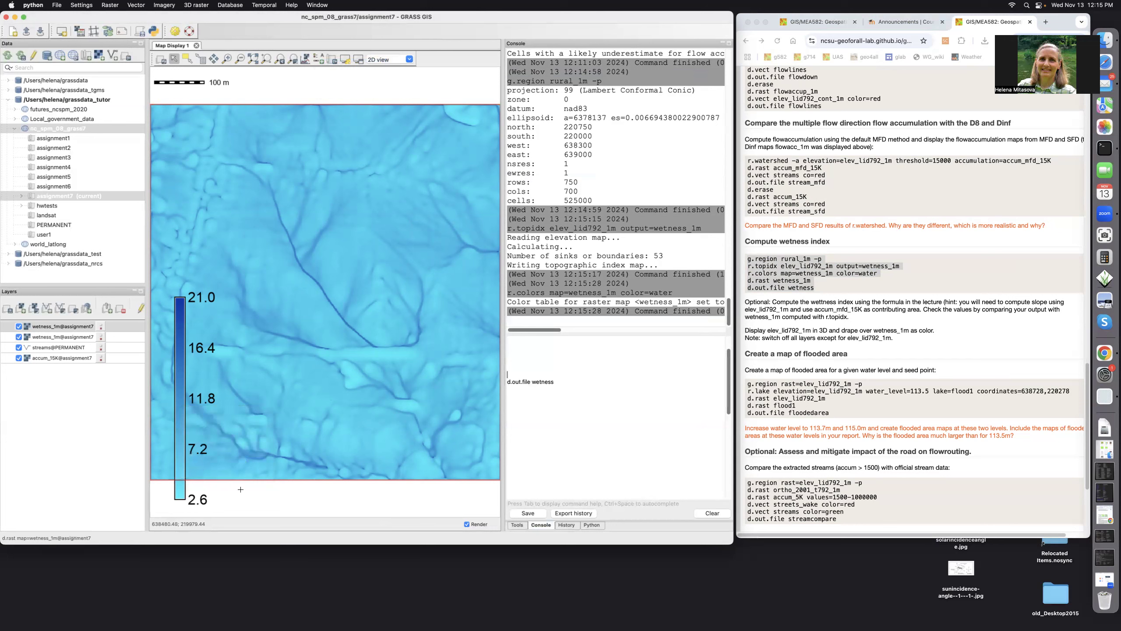
drag(240, 489, 267, 501)
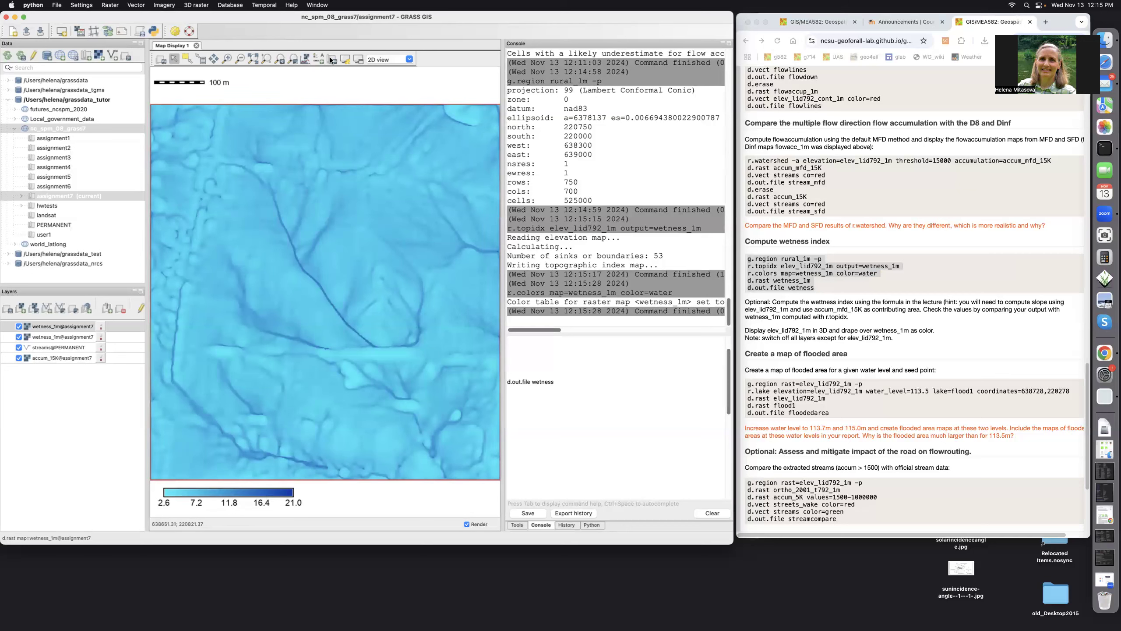
Add a 100 m scale bar beside the legend and export the map as the wetness image.
click(317, 58)
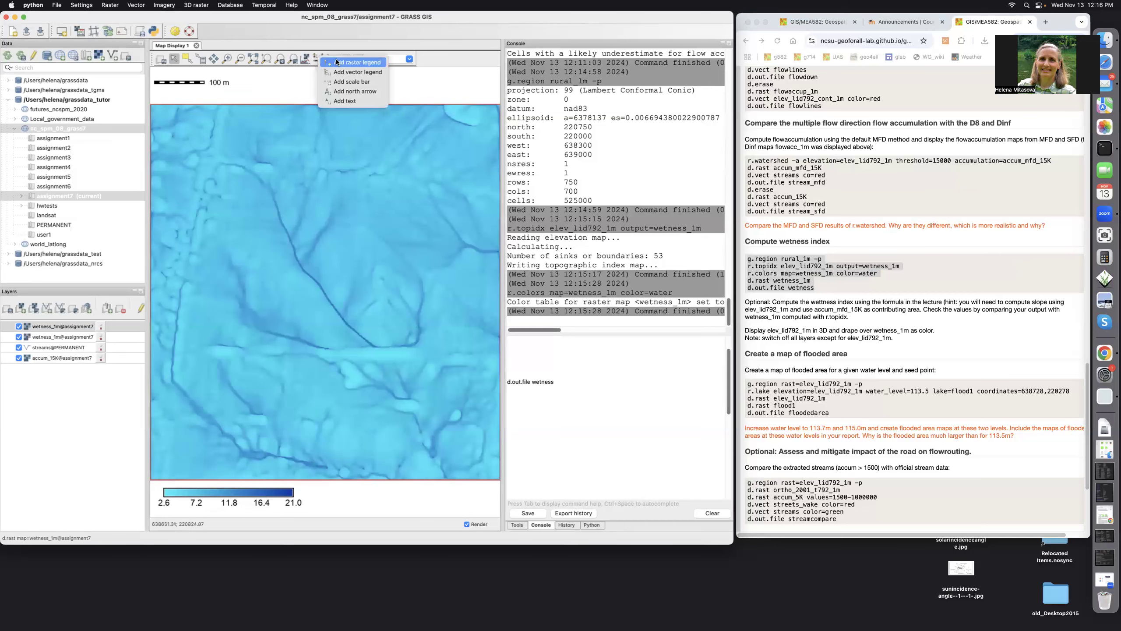
click(339, 82)
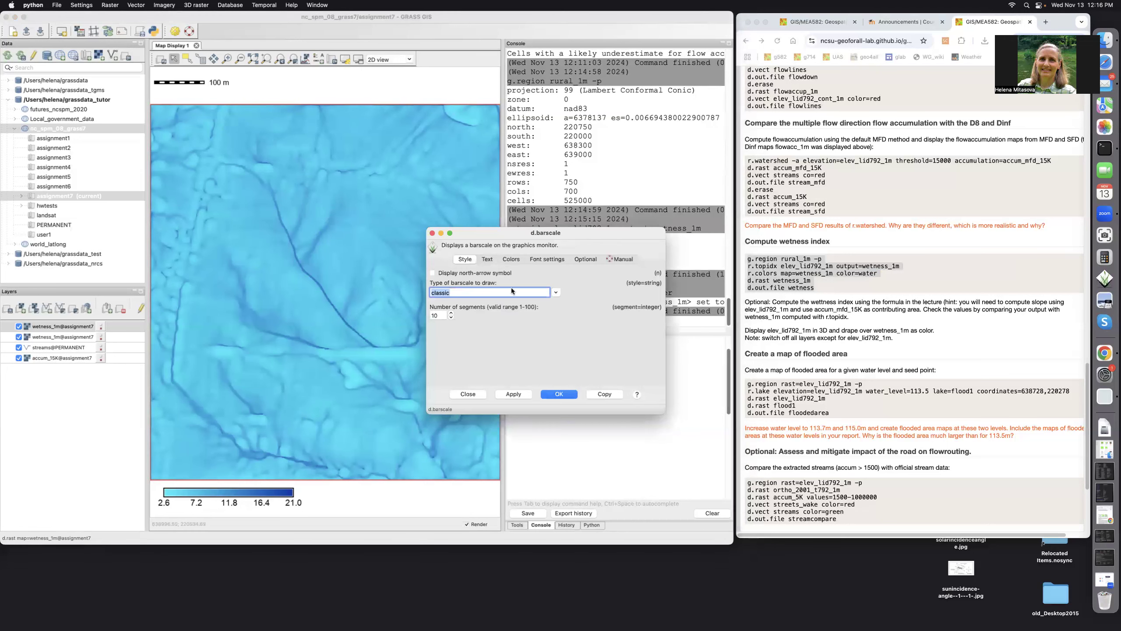
click(465, 395)
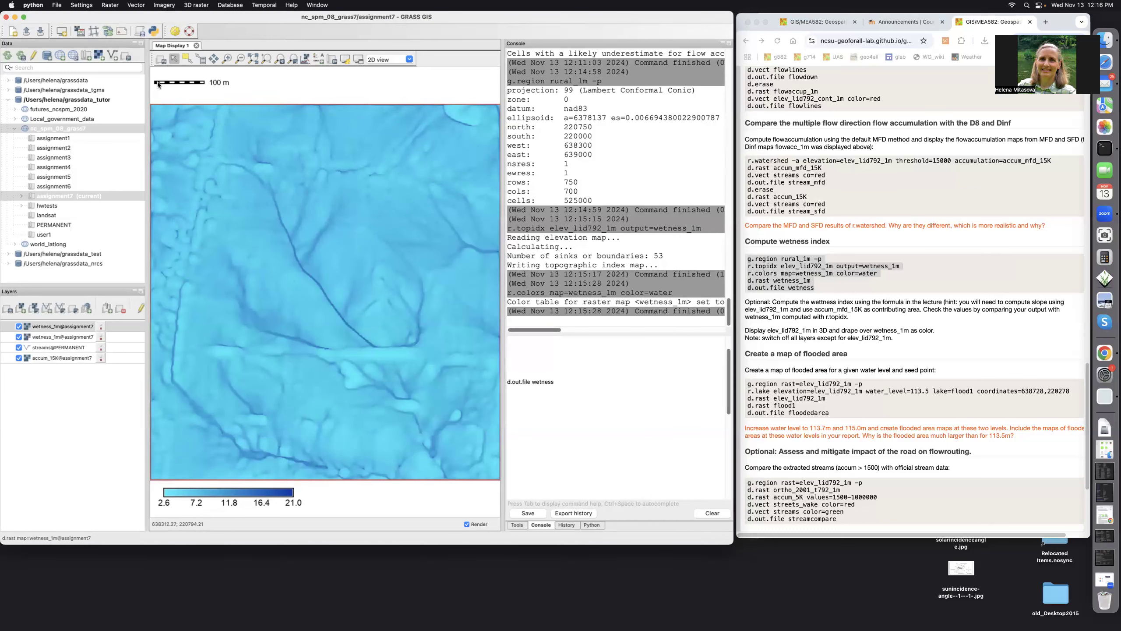
drag(171, 83, 346, 494)
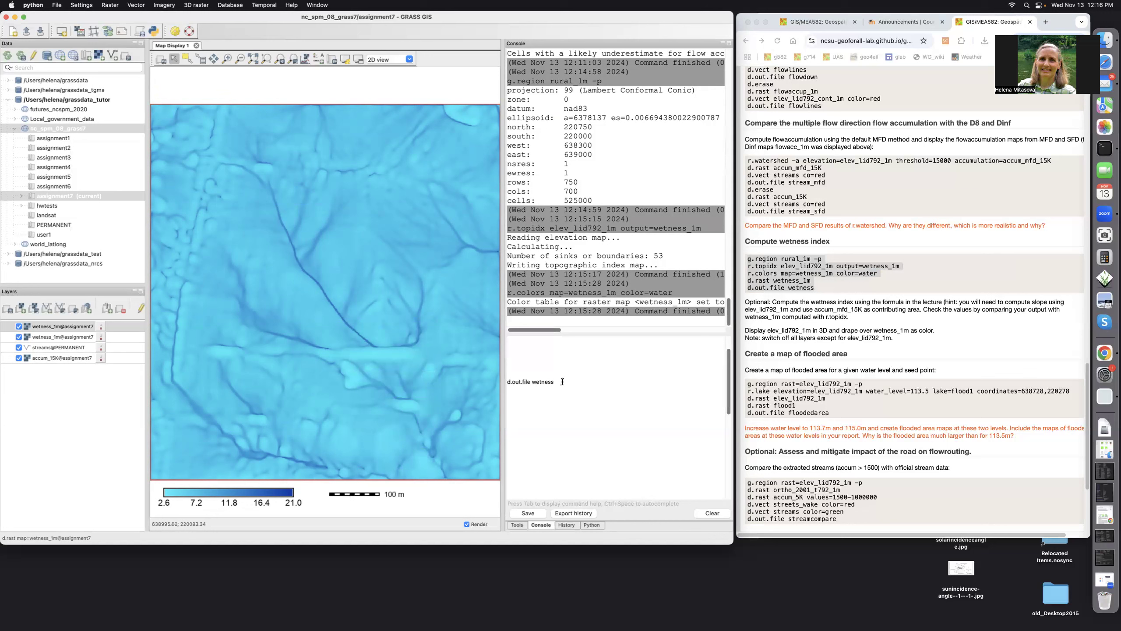
key(Return)
scroll(849, 451, down, 2)
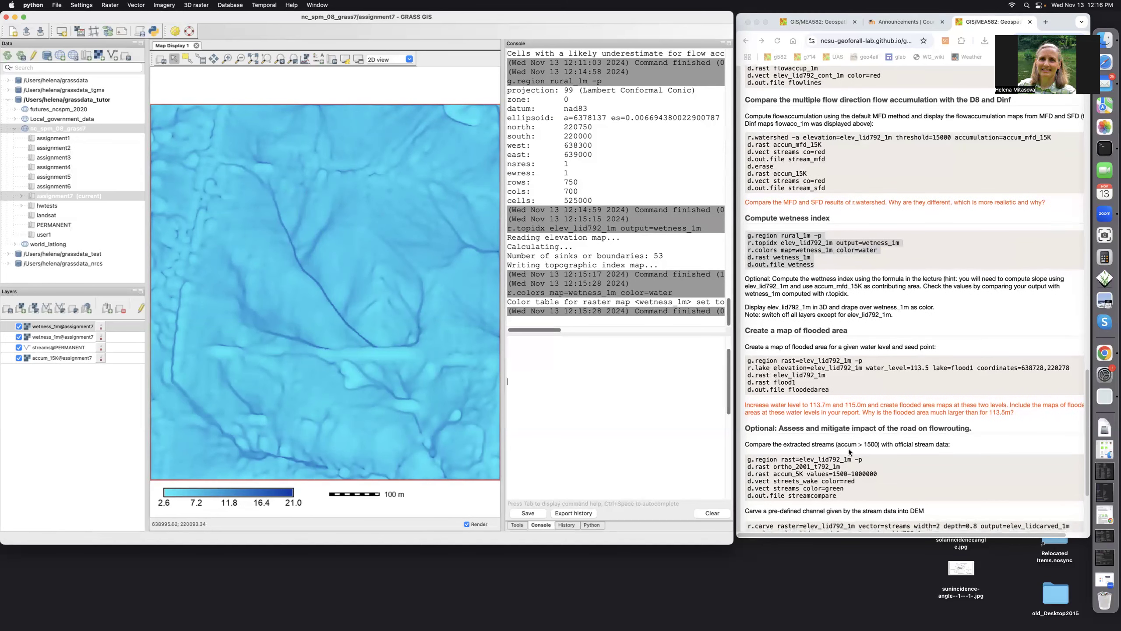
scroll(849, 451, down, 3)
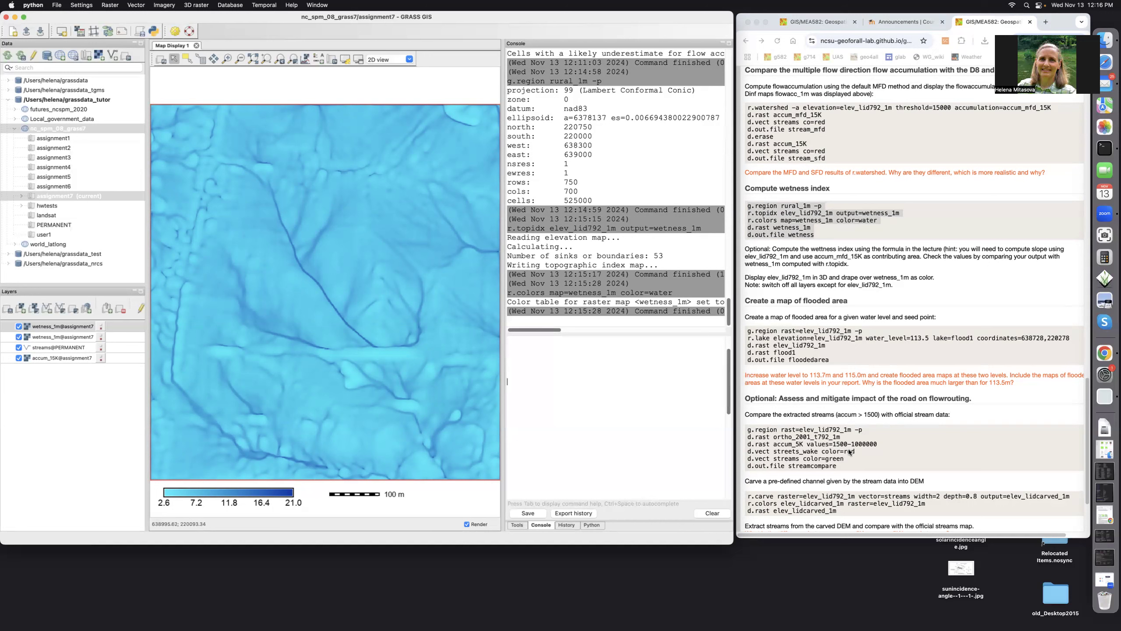
click(747, 331)
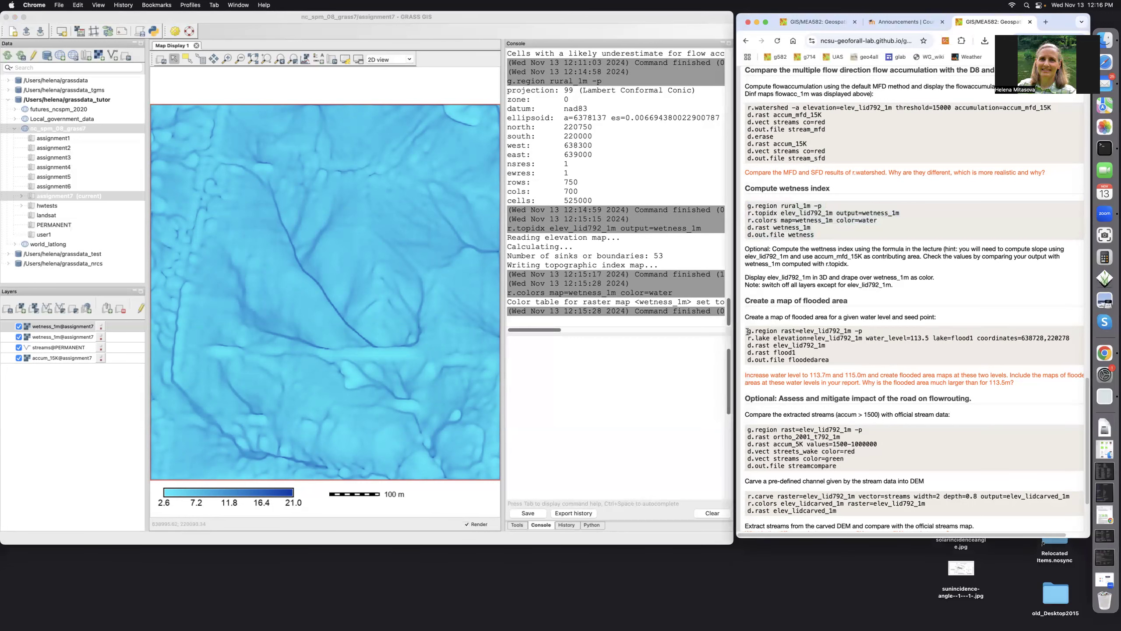
Paste the flooded-area commands into the console and run g.region to match elev_lid792_1m.
drag(747, 332, 821, 362)
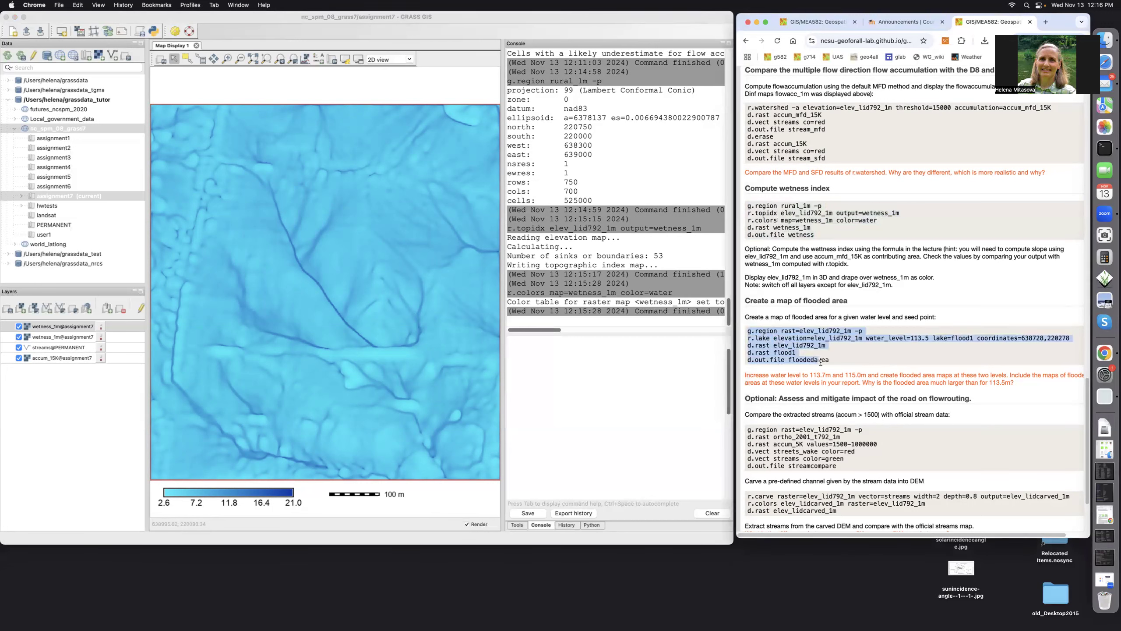
right_click(777, 338)
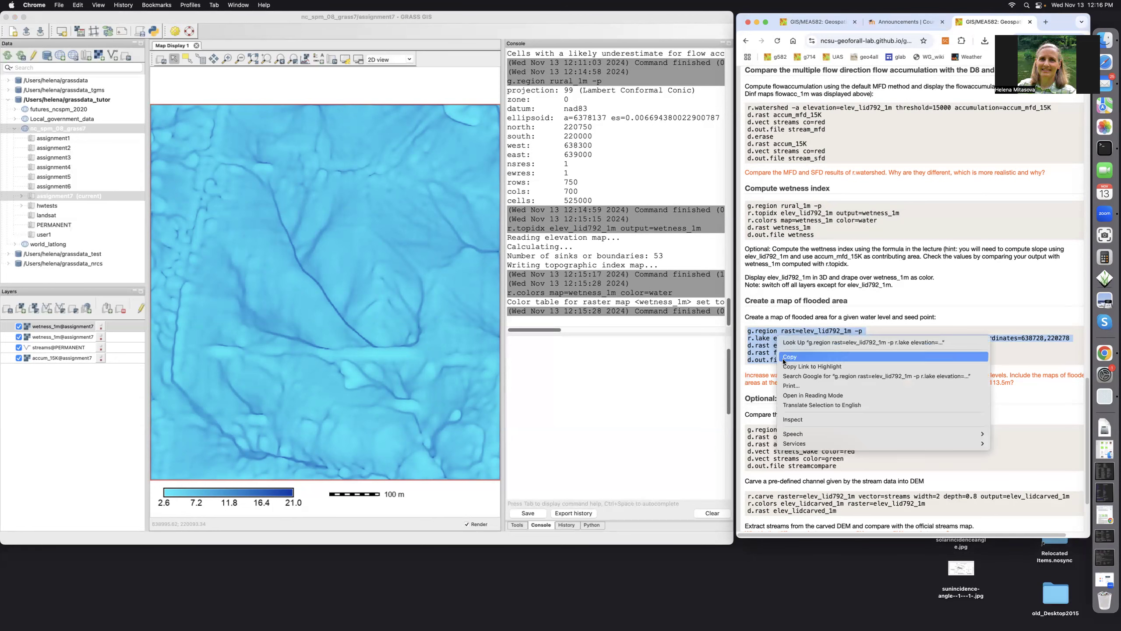
click(784, 357)
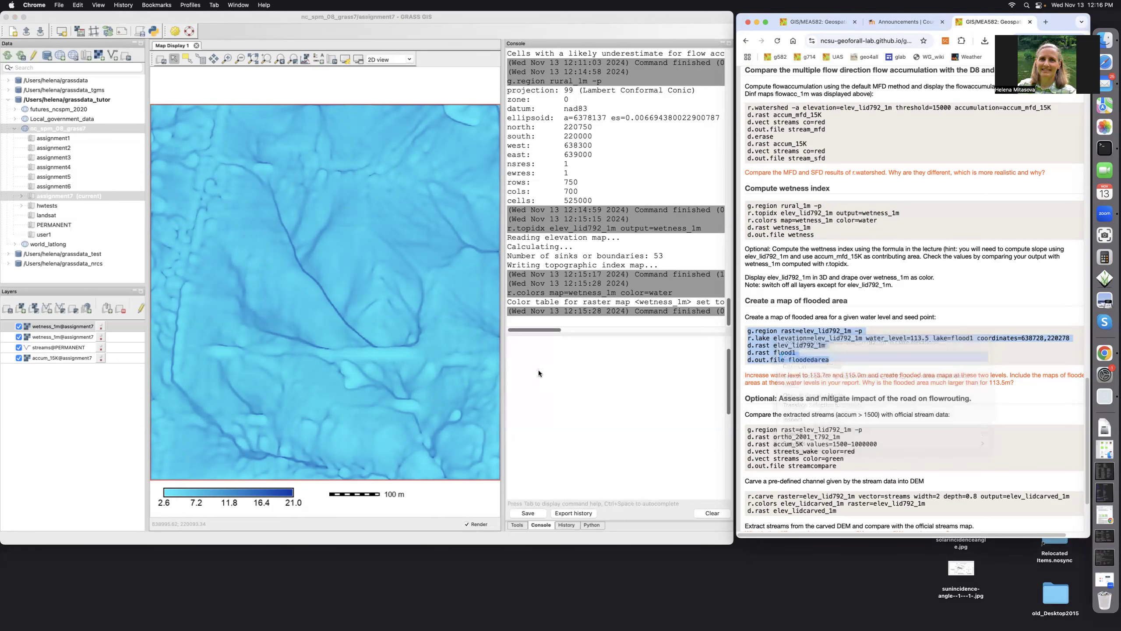
click(525, 349)
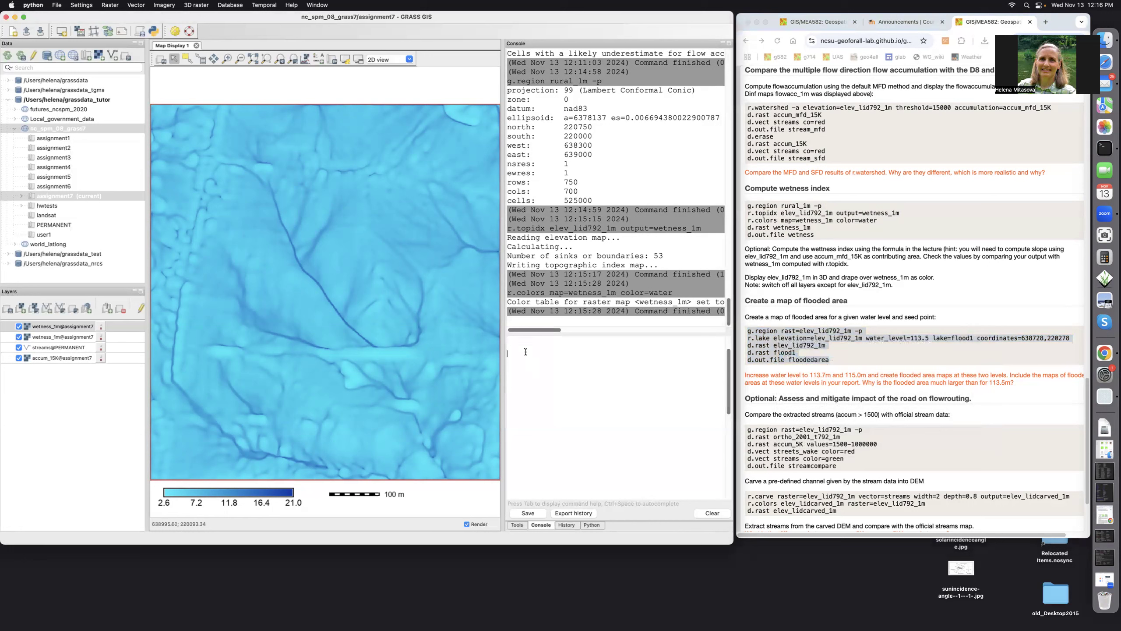
right_click(525, 354)
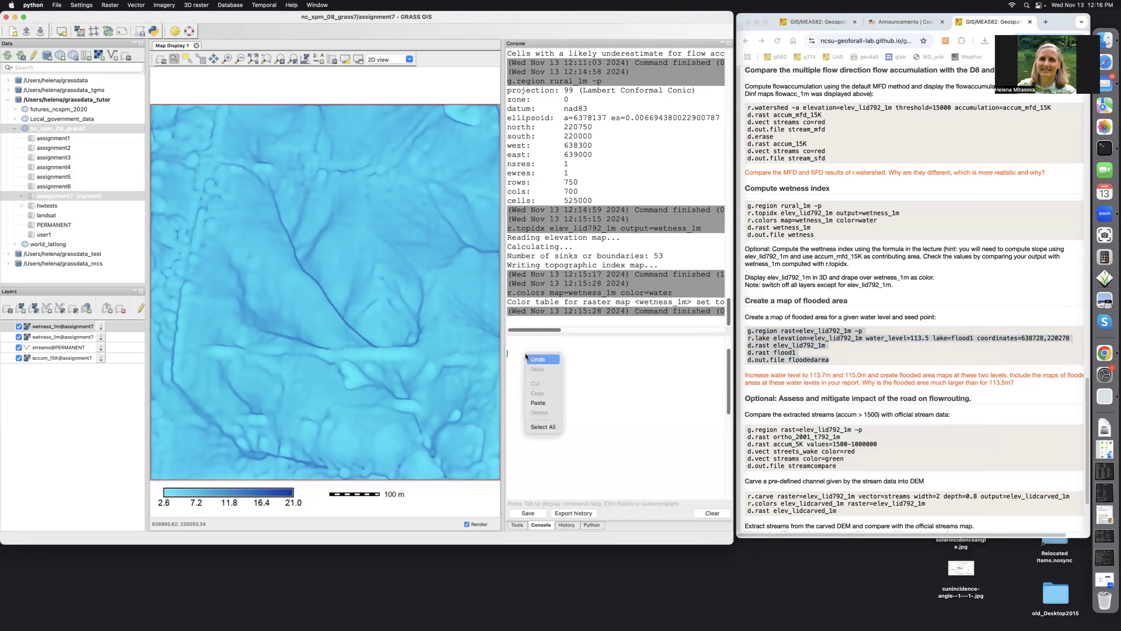
click(532, 402)
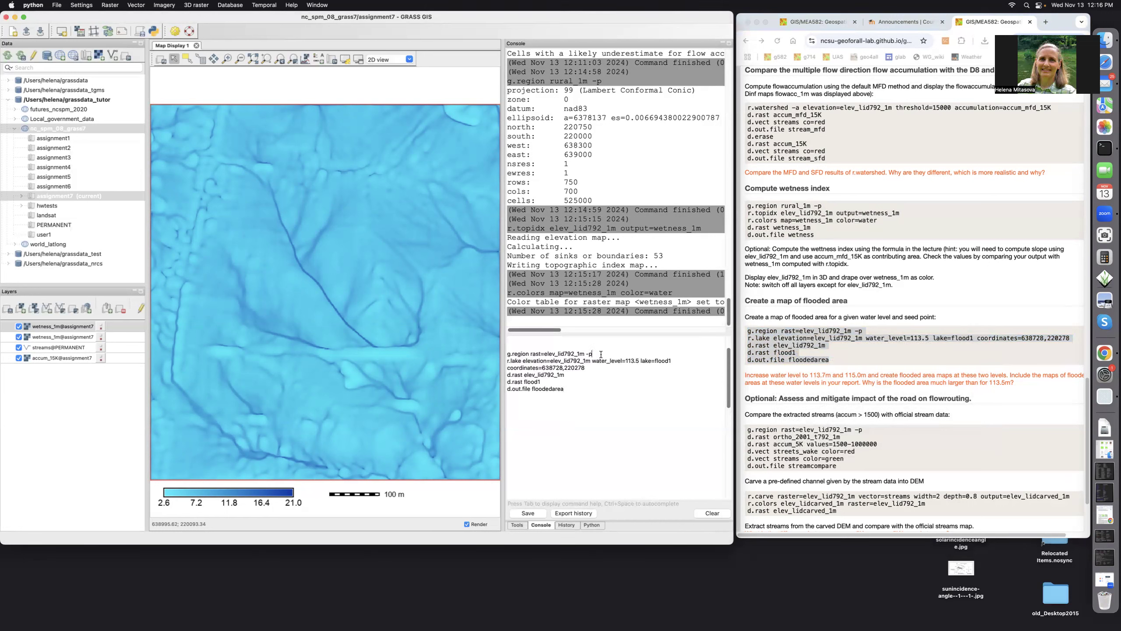
key(Return)
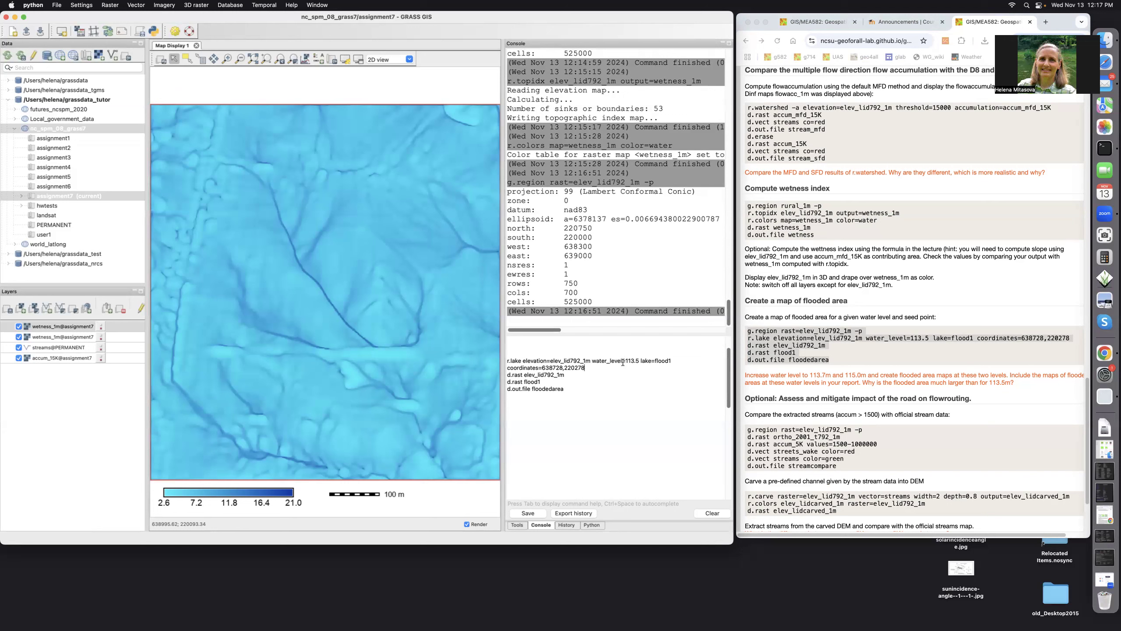
Run r.lake at water level 113.5, then display elev_lid792_1m with flood1 drawn over it.
key(Return)
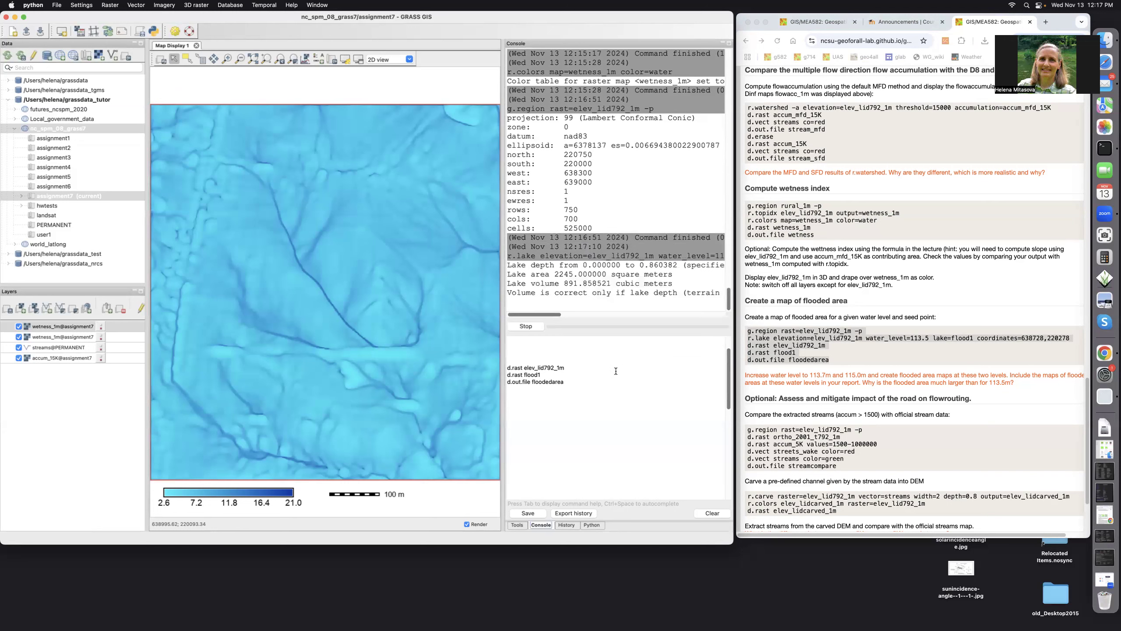
click(573, 367)
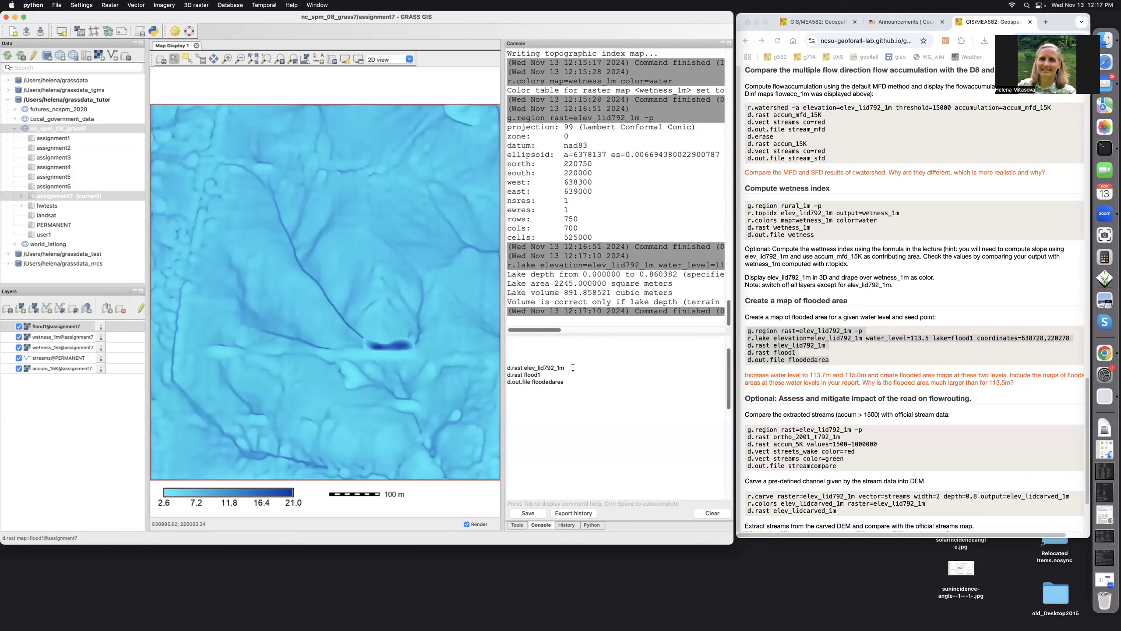
key(Return)
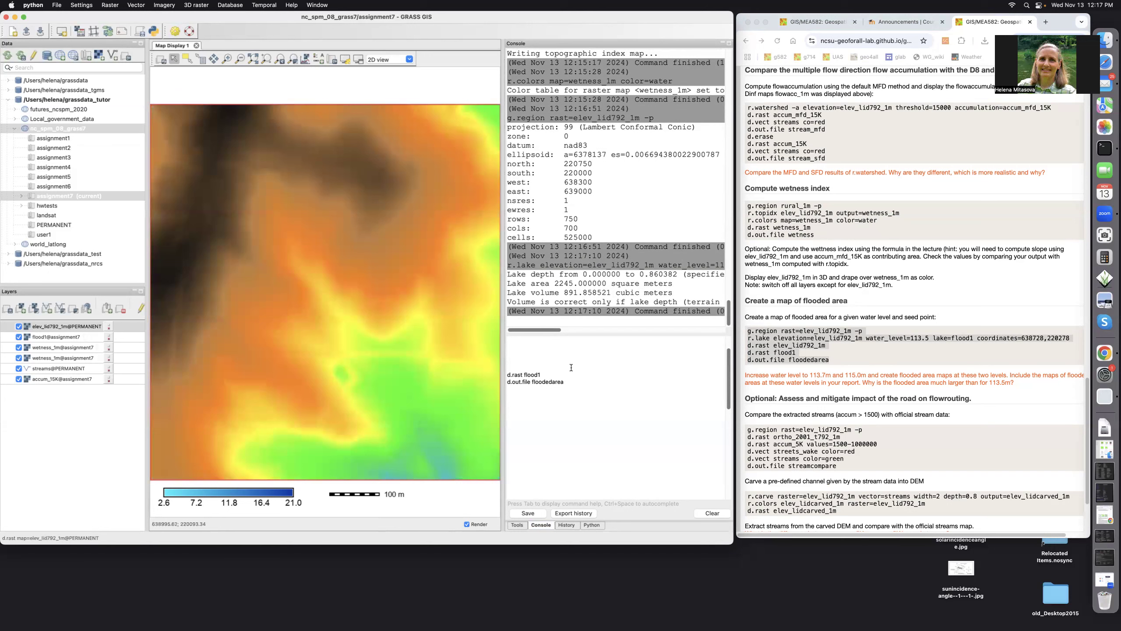
click(554, 373)
key(Return)
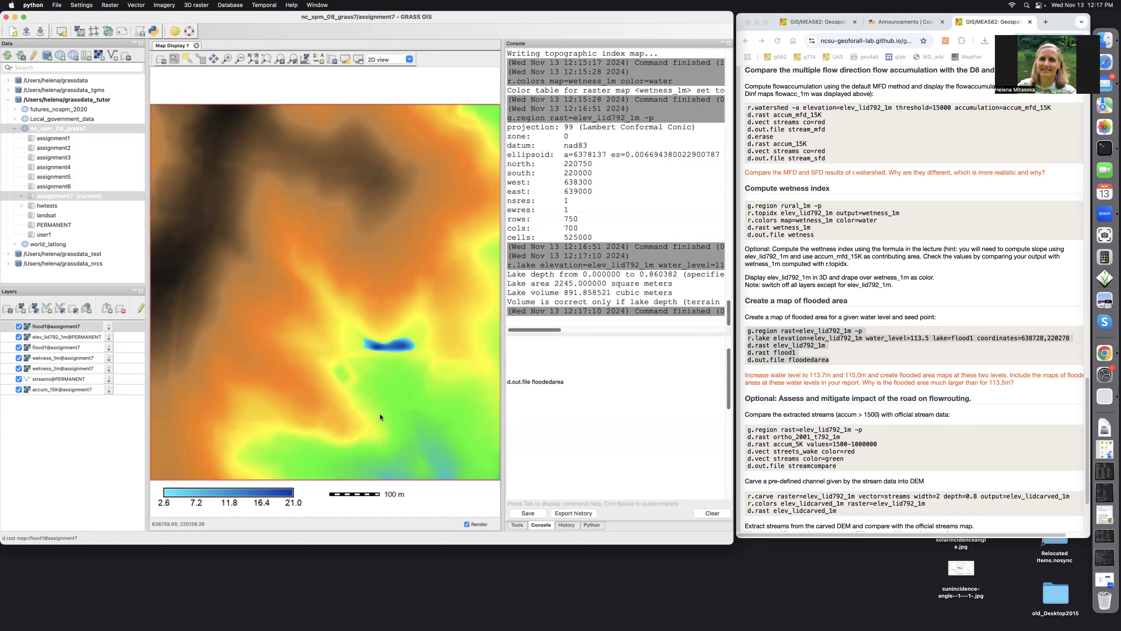
Remove the wetness legend and add a raster legend for flood1.
right_click(250, 493)
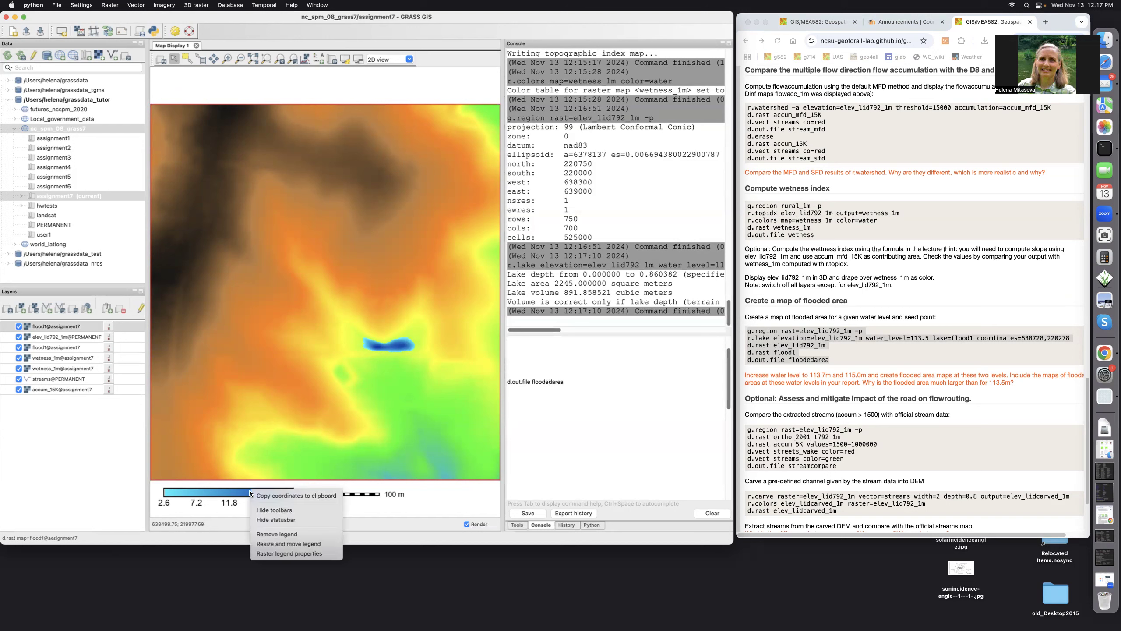
click(257, 535)
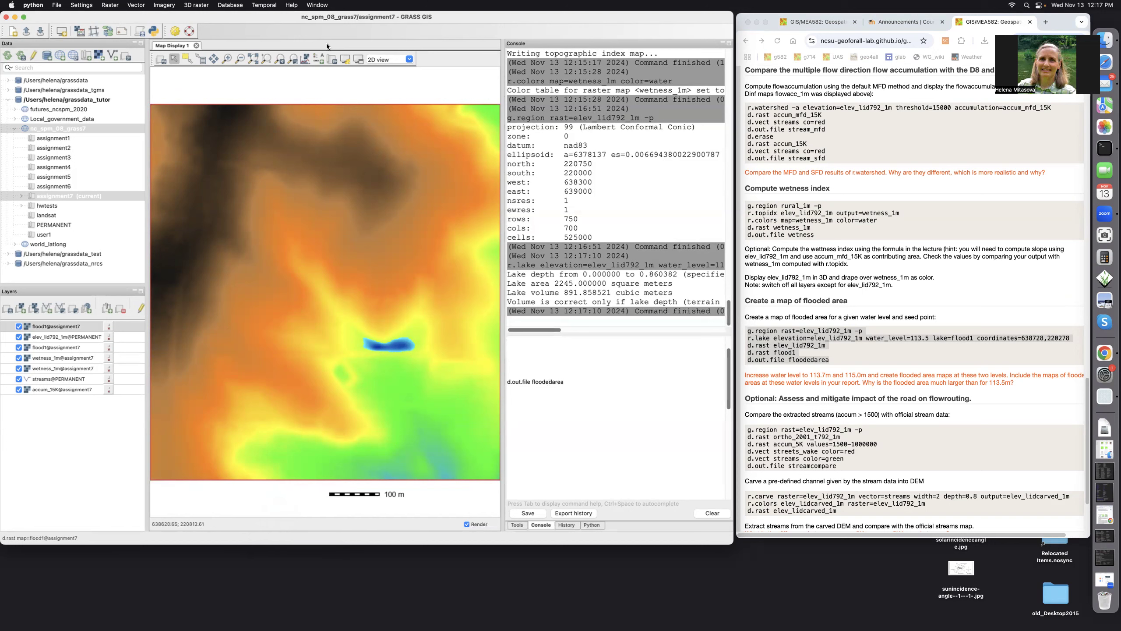
click(318, 58)
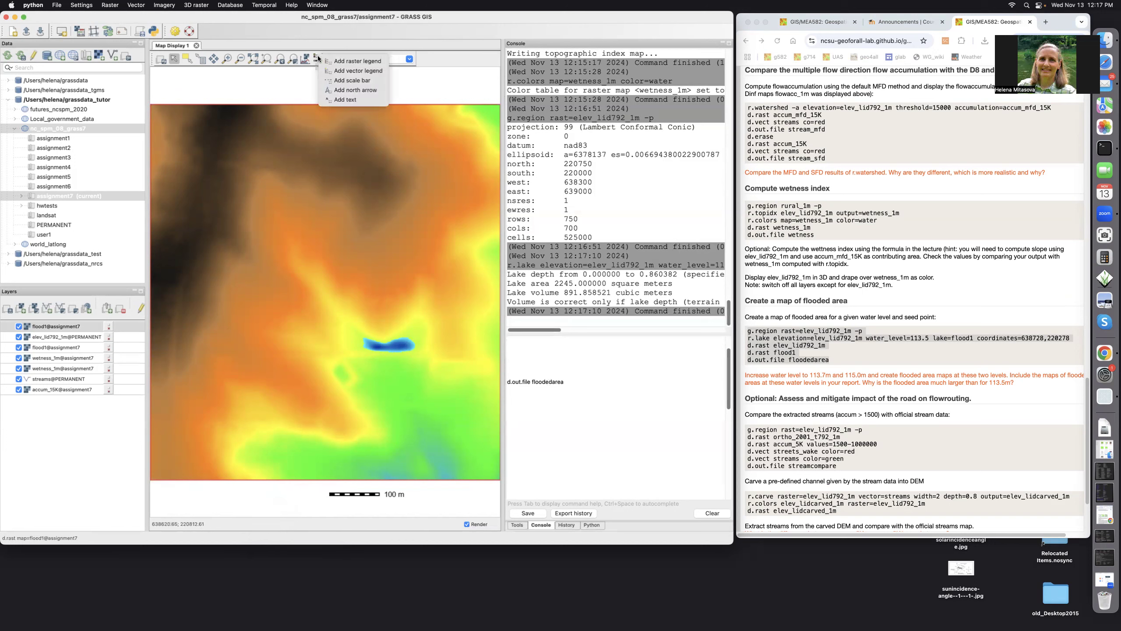
click(345, 60)
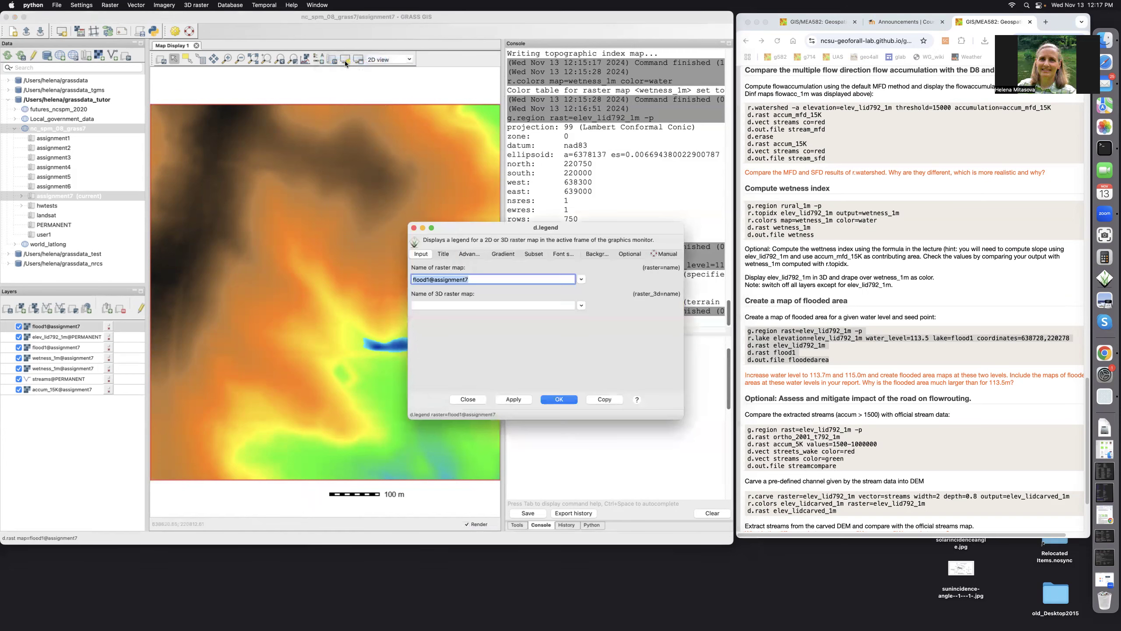
click(562, 399)
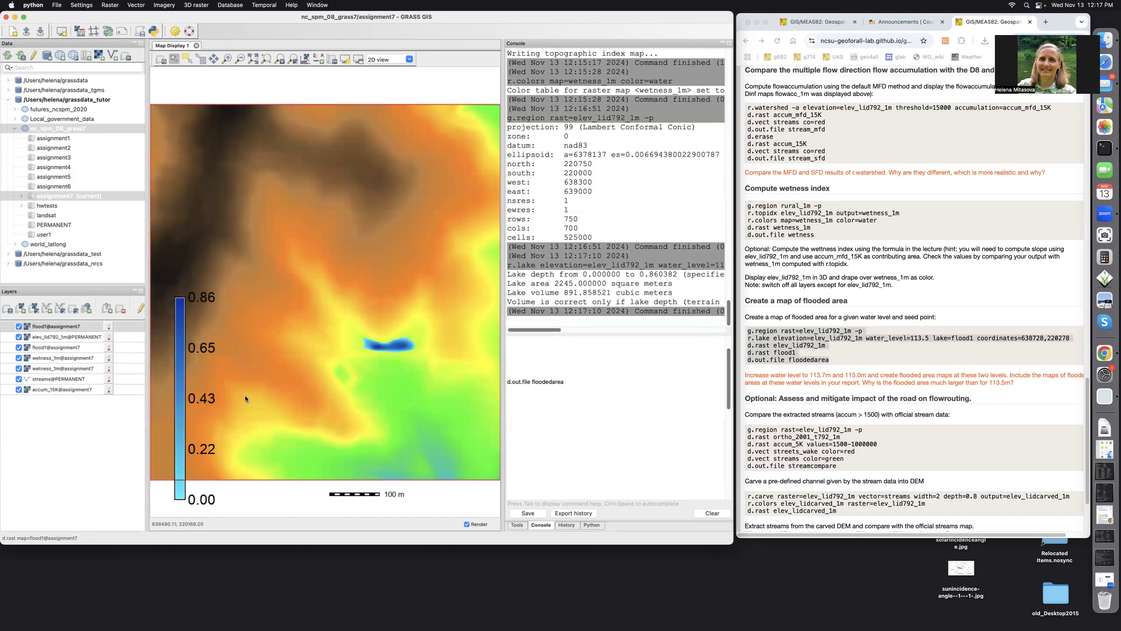
Stretch the flood1 legend into a horizontal bar below the map and export the display as floodedarea.
right_click(179, 400)
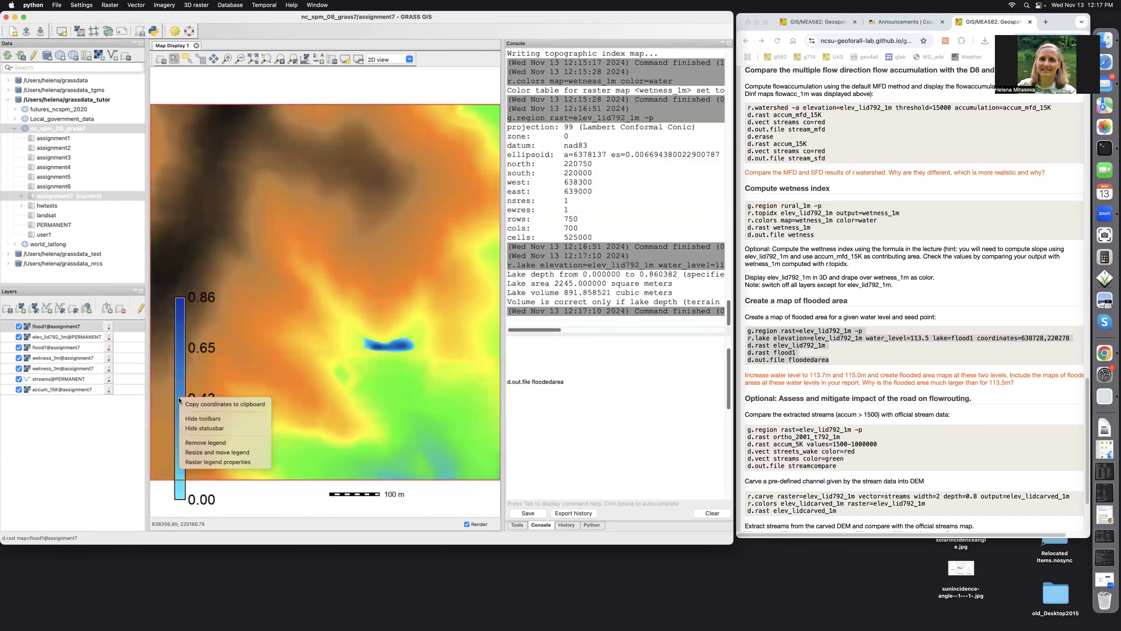
click(201, 452)
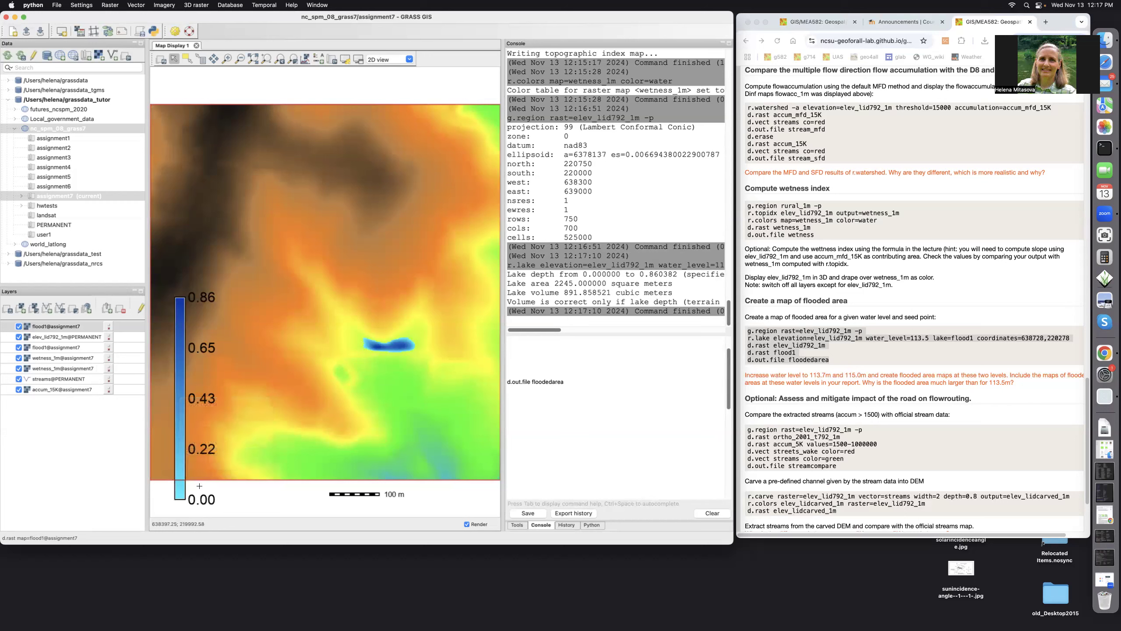
drag(205, 488, 273, 495)
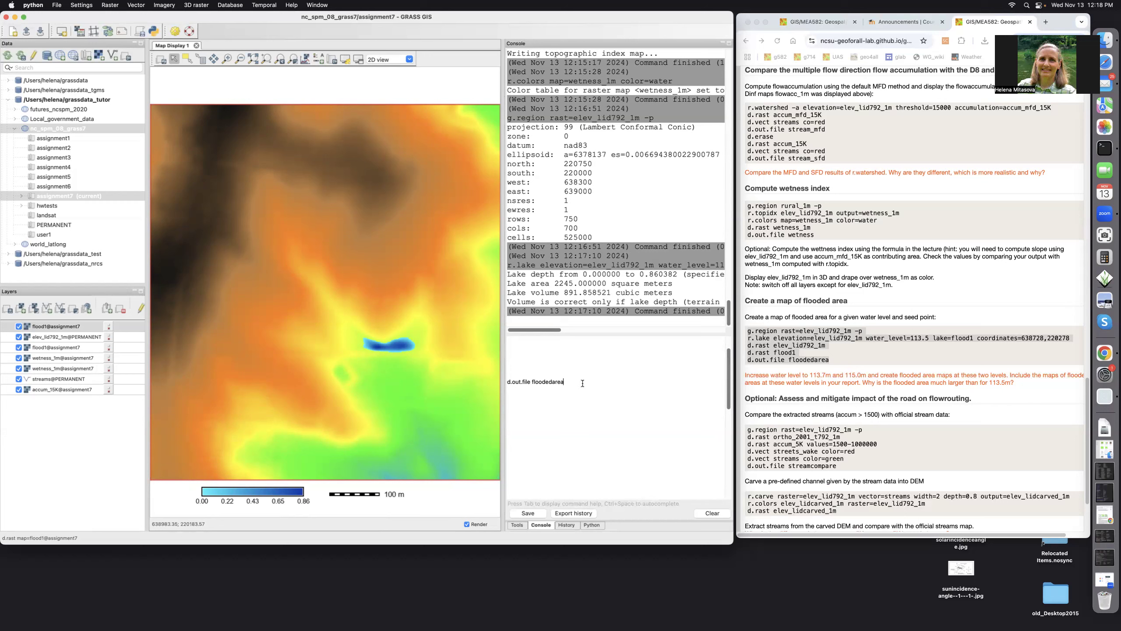
key(Return)
click(873, 374)
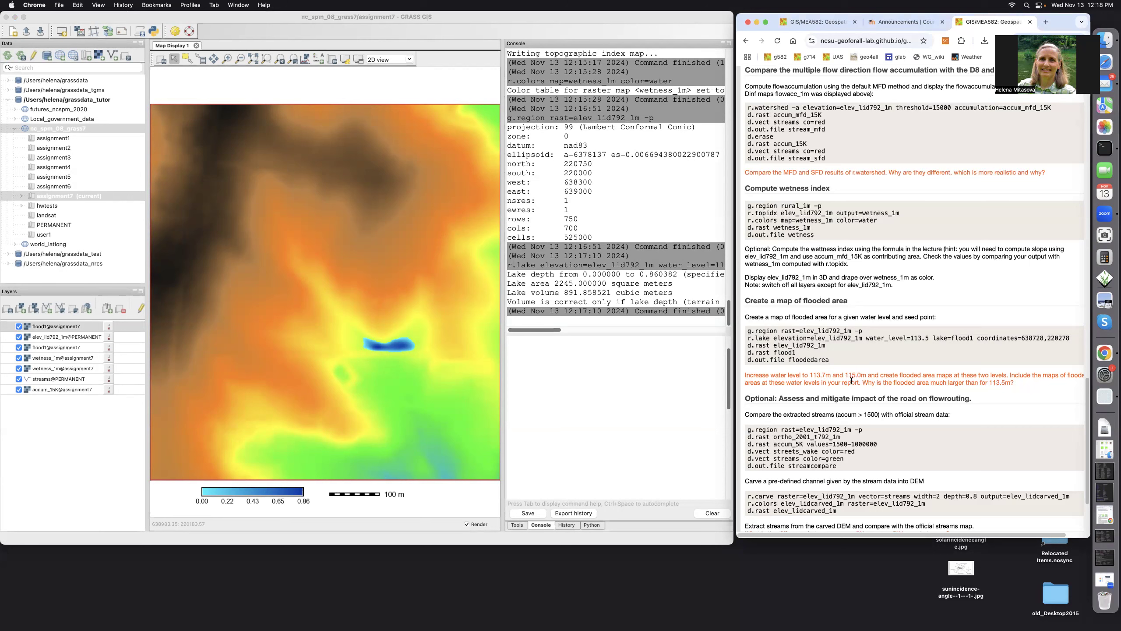
Rerun the recalled r.lake command with water level 113.7, saving the lake as flood2.
click(620, 368)
key(Up)
key(Up)
key(Up)
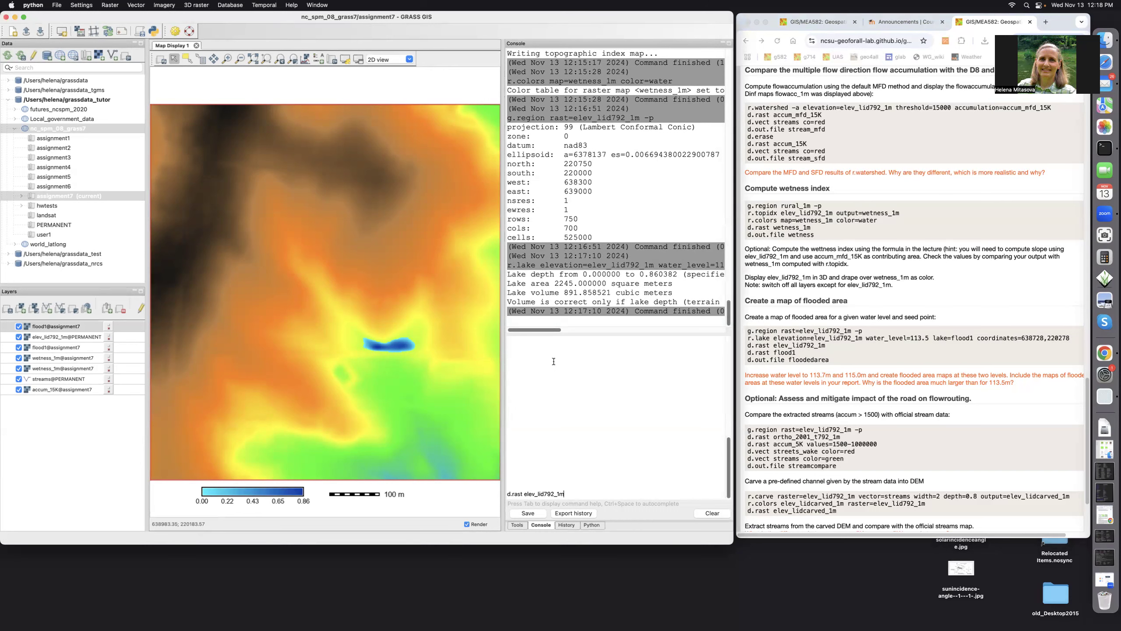
key(Up)
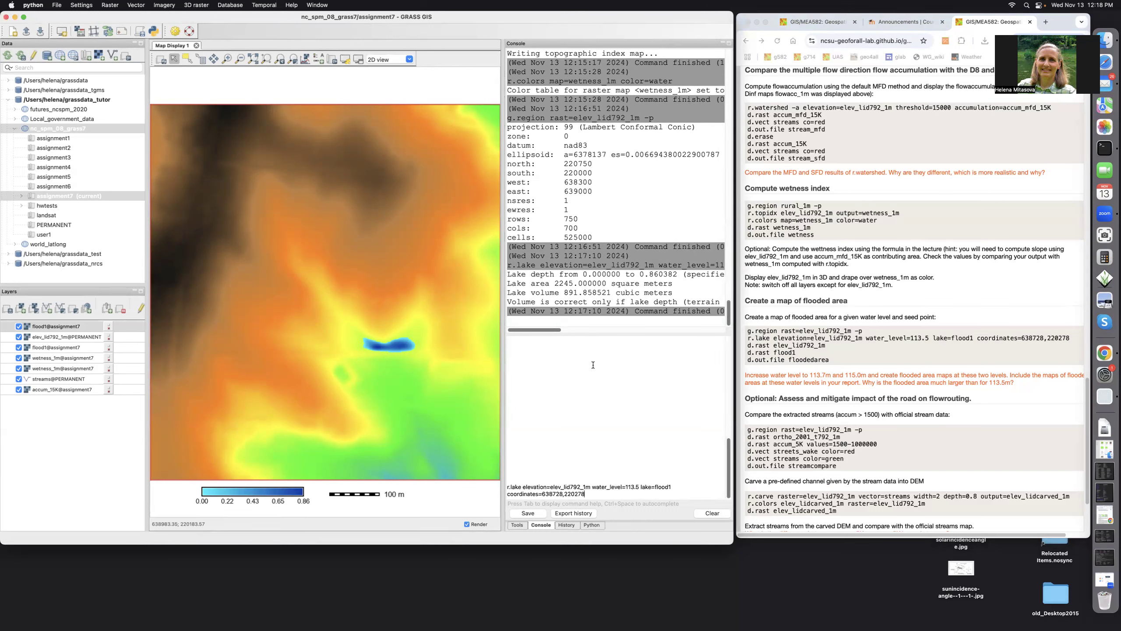
click(638, 487)
key(BackSpace)
text(7)
key(Return)
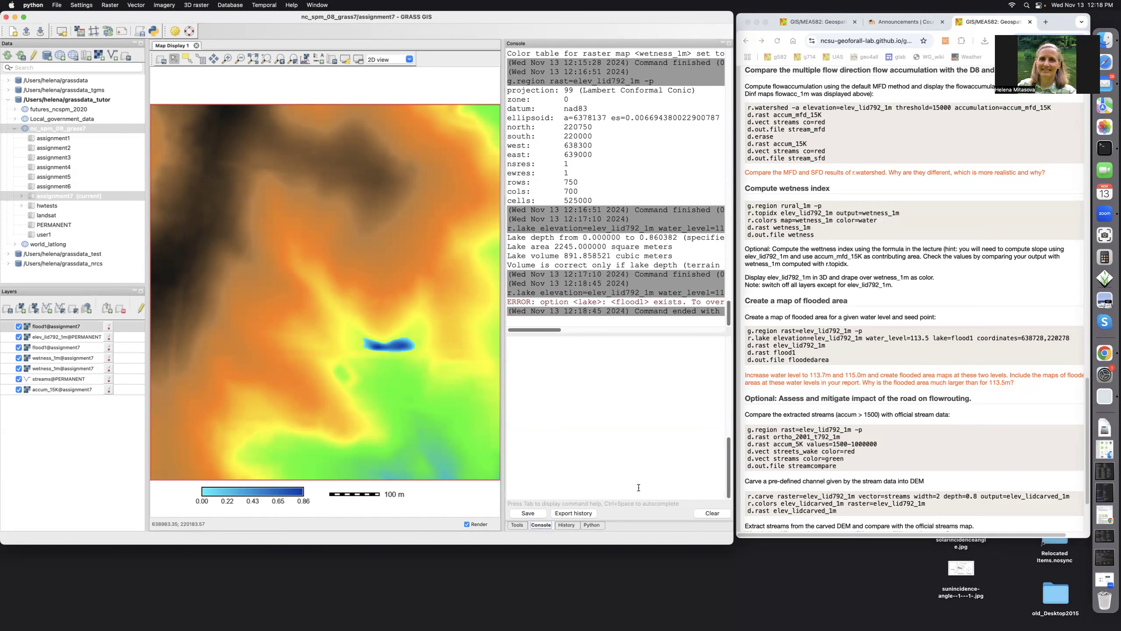
key(Up)
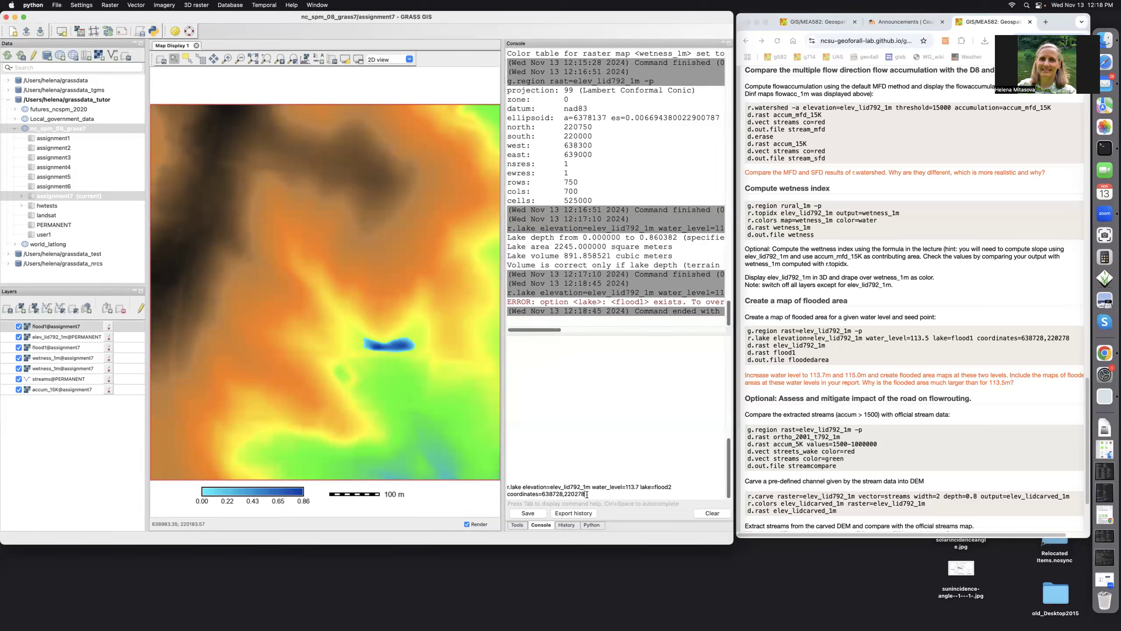
key(Return)
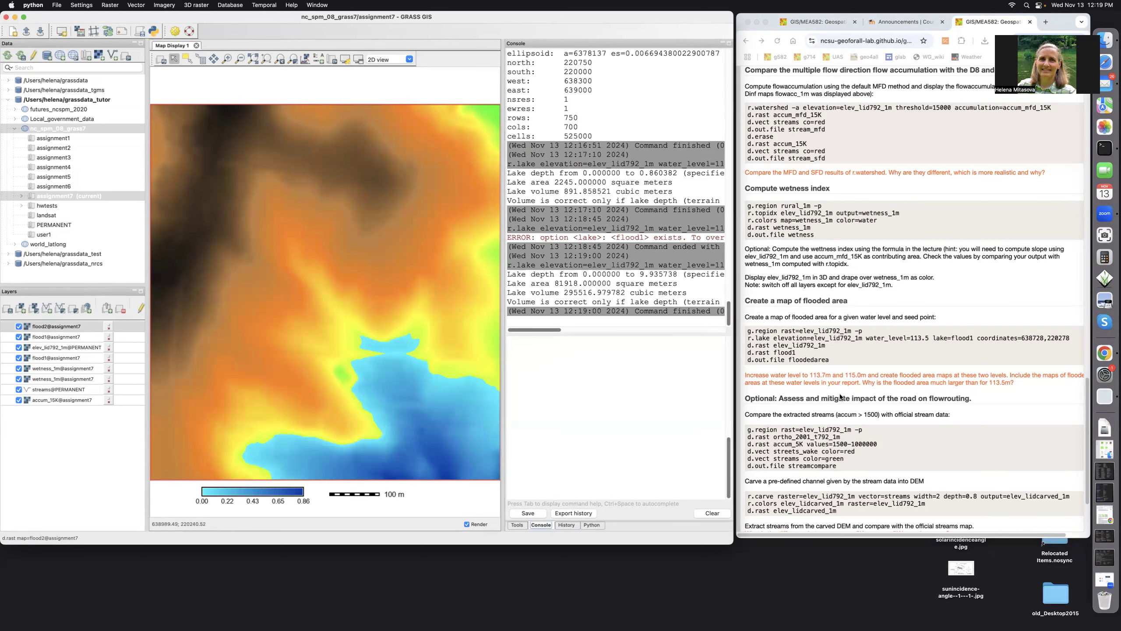
scroll(841, 397, down, 5)
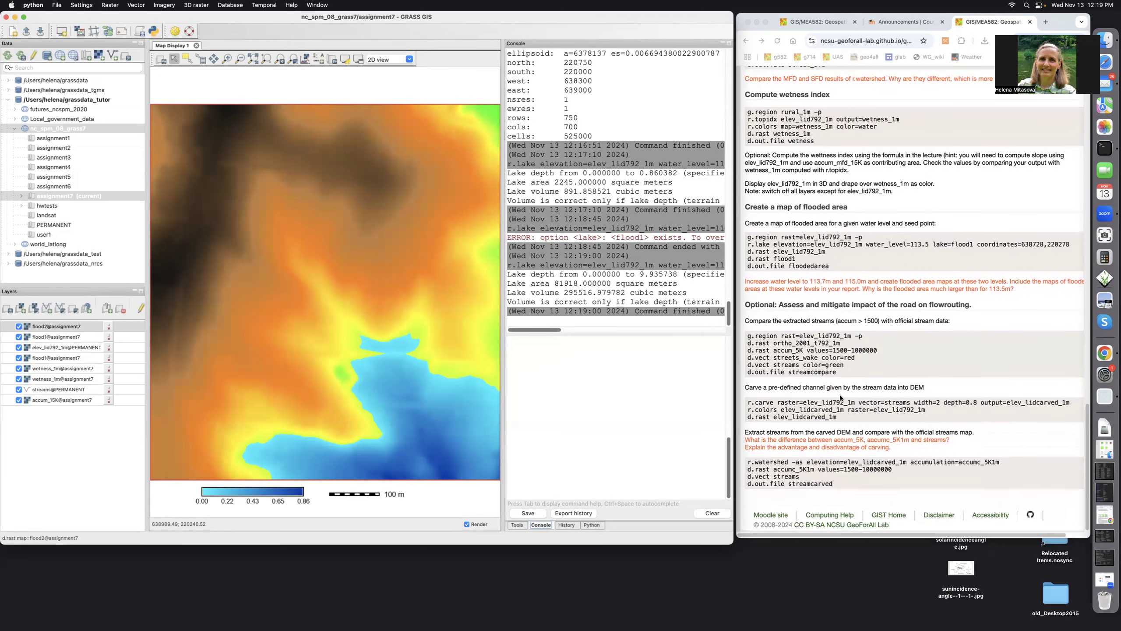